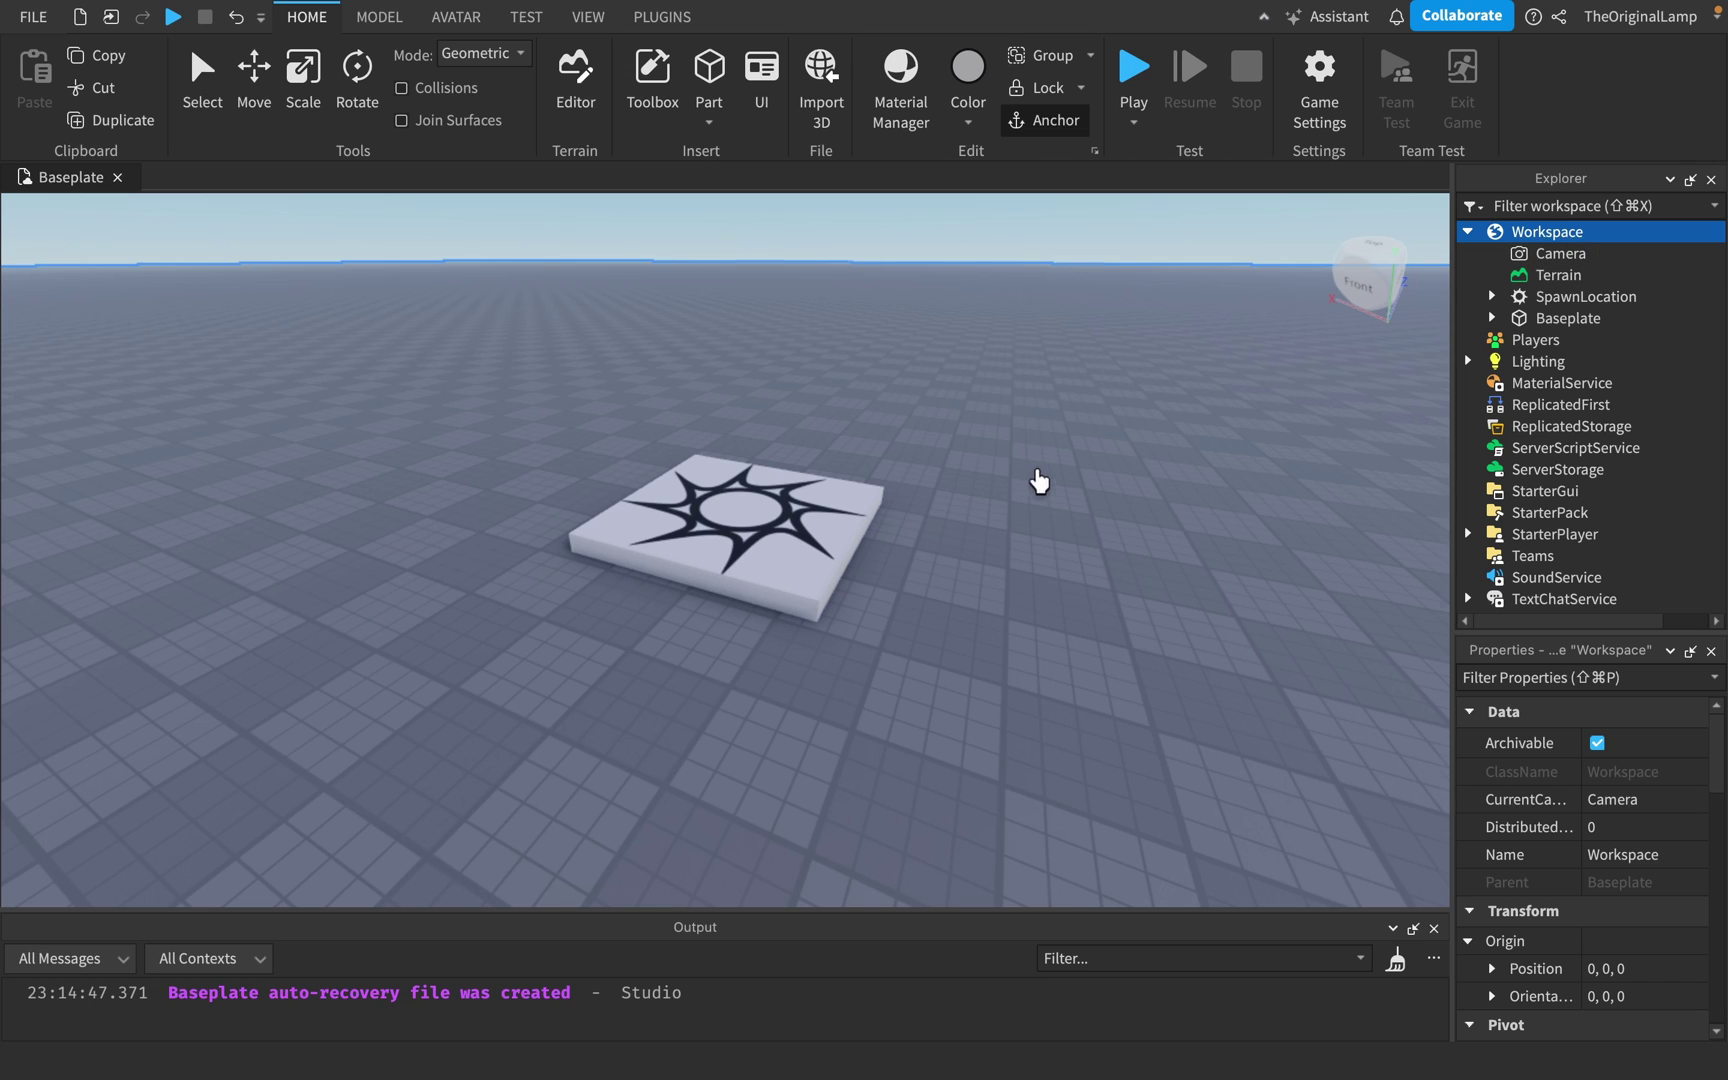
Insert two block parts, spaced apart, onto the baseplate beside the spawn location.
{"action": "right_click_drag", "start_coordinate": [1037, 470], "coordinate": [1037, 474]}
{"action": "scroll", "coordinate": [1037, 474], "scroll_direction": "down", "scroll_amount": 3}
{"action": "scroll", "coordinate": [1037, 474], "scroll_direction": "up", "scroll_amount": 3}
{"action": "right_click_drag", "start_coordinate": [775, 278], "coordinate": [759, 256]}
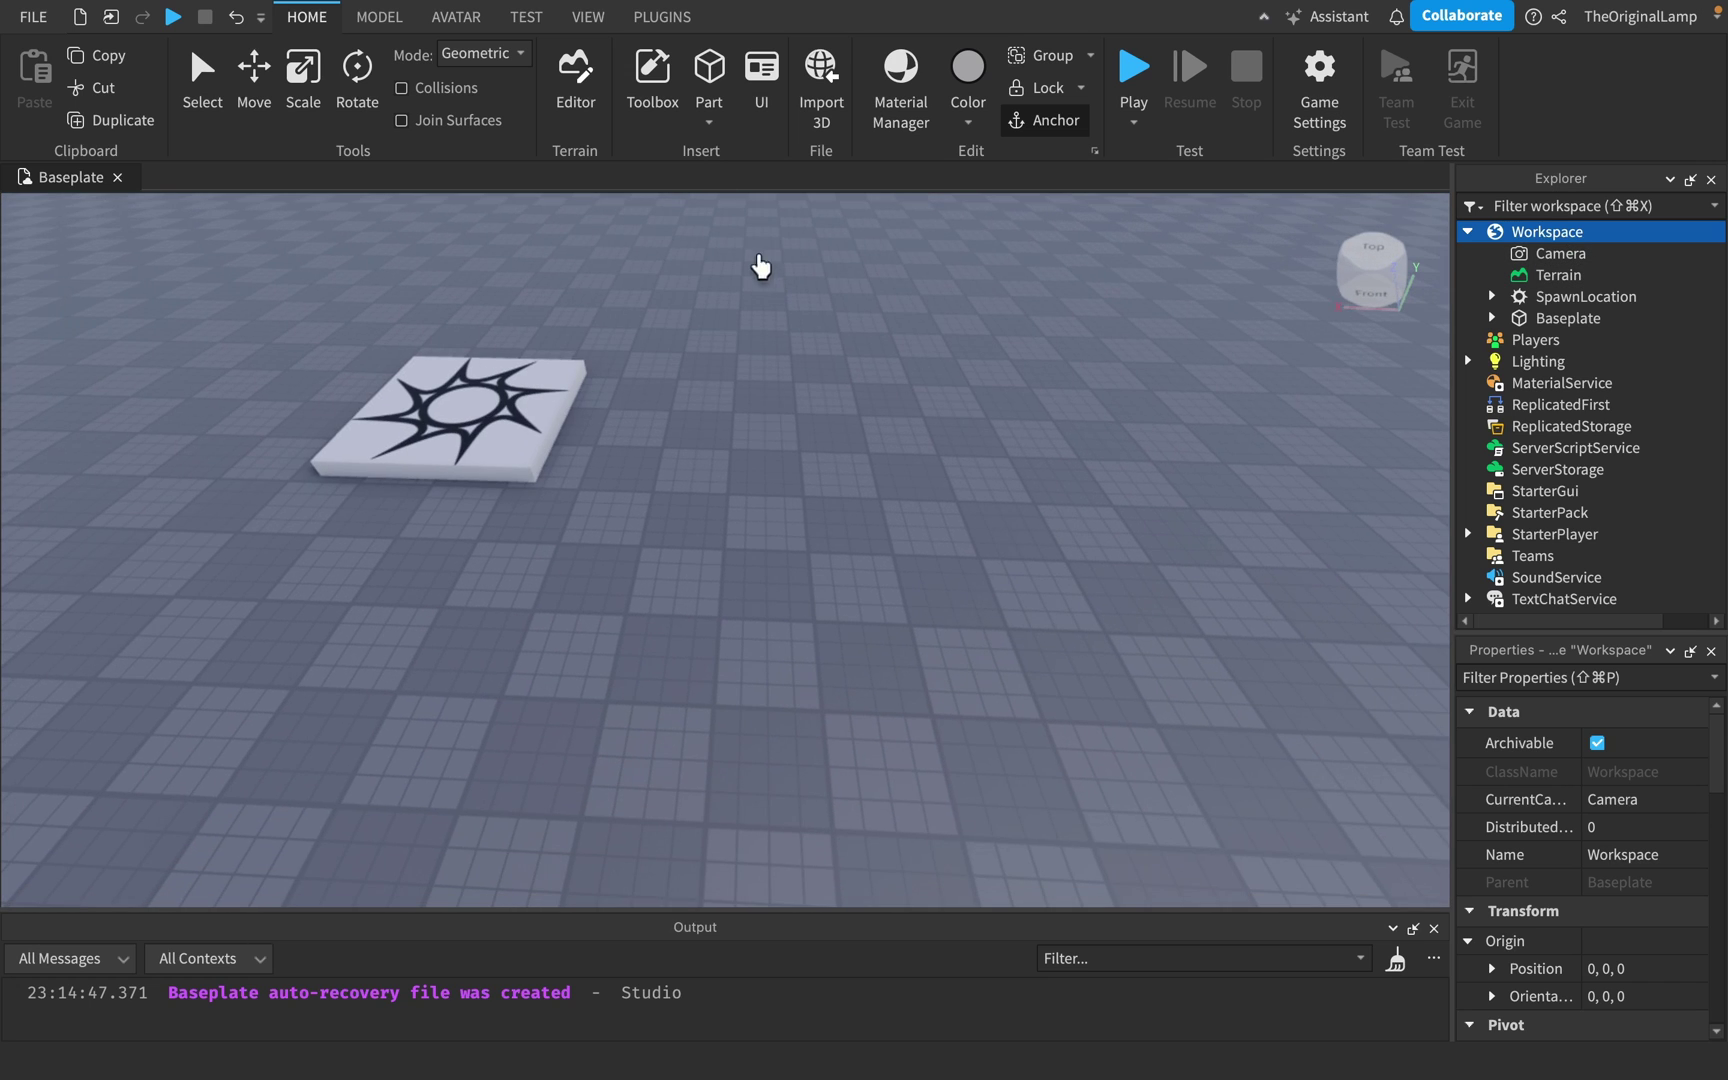
{"action": "left_click", "coordinate": [707, 92]}
{"action": "key", "text": "d"}
{"action": "left_click", "coordinate": [707, 84]}
{"action": "key", "text": "a"}
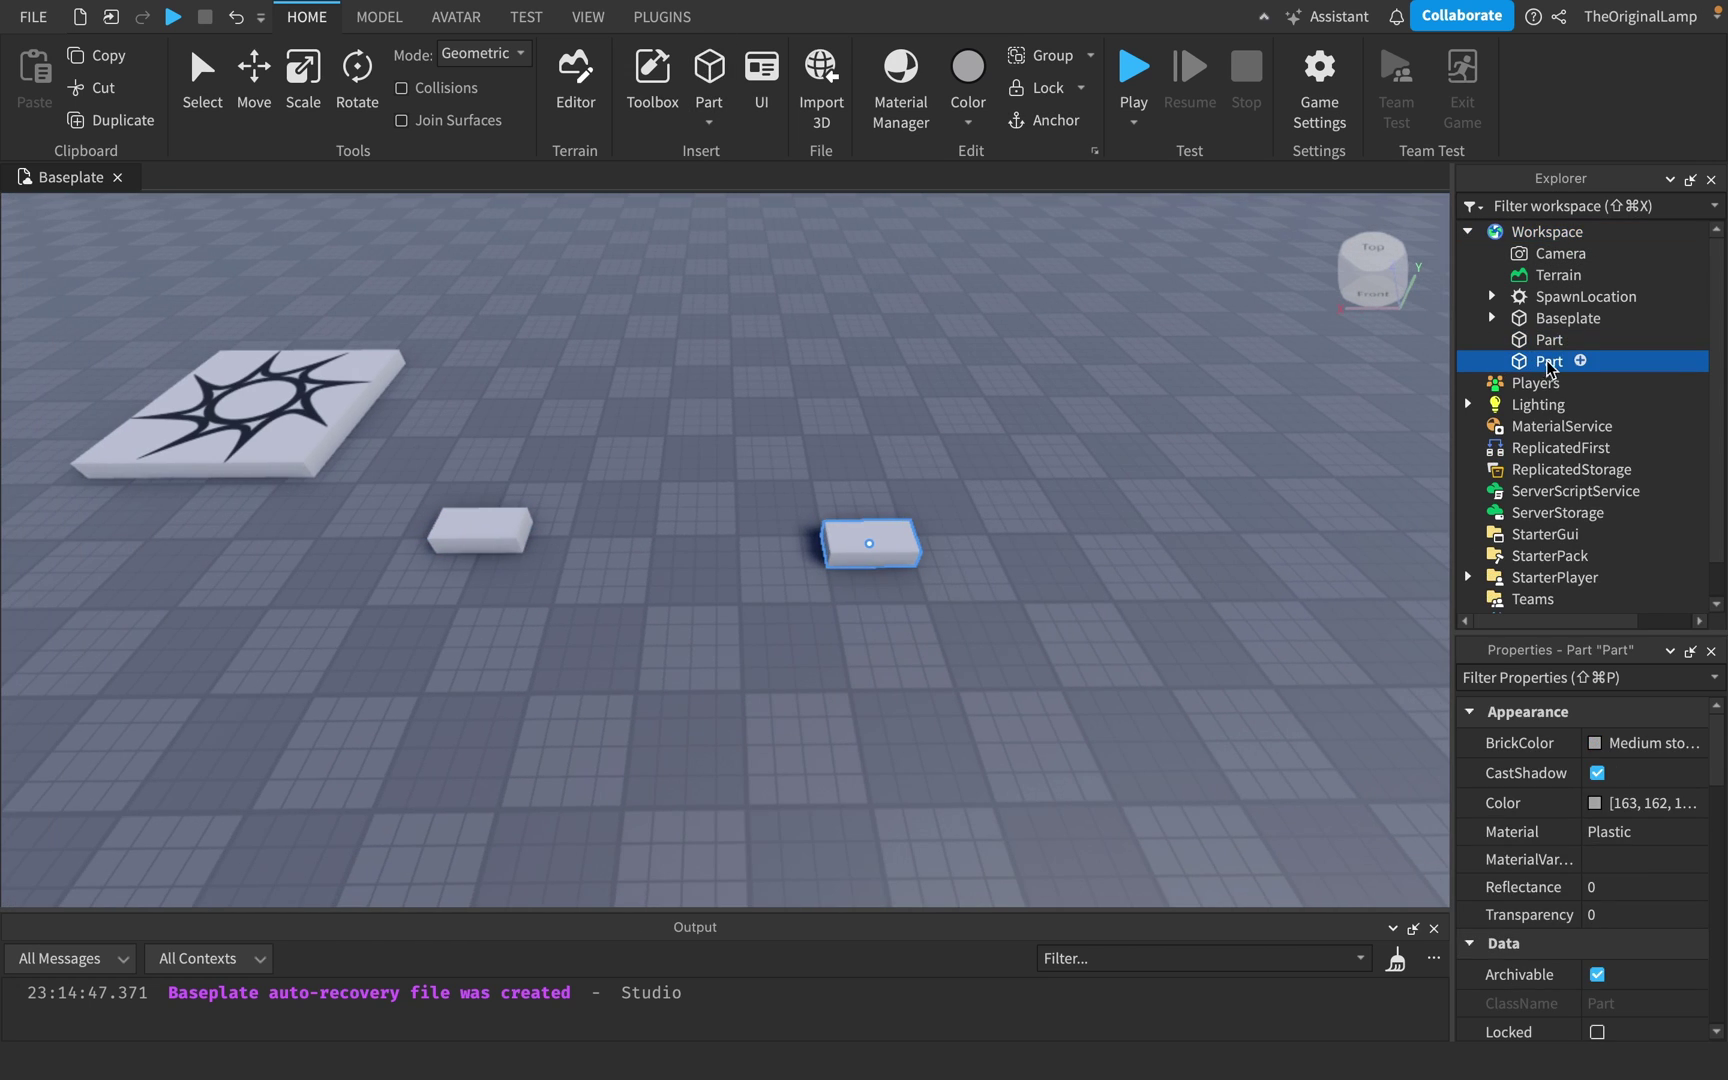
Add a RopeConstraint to the second part and look through its appearance, attachment and rope properties.
{"action": "left_click", "coordinate": [1580, 361]}
{"action": "type", "text": "rop"}
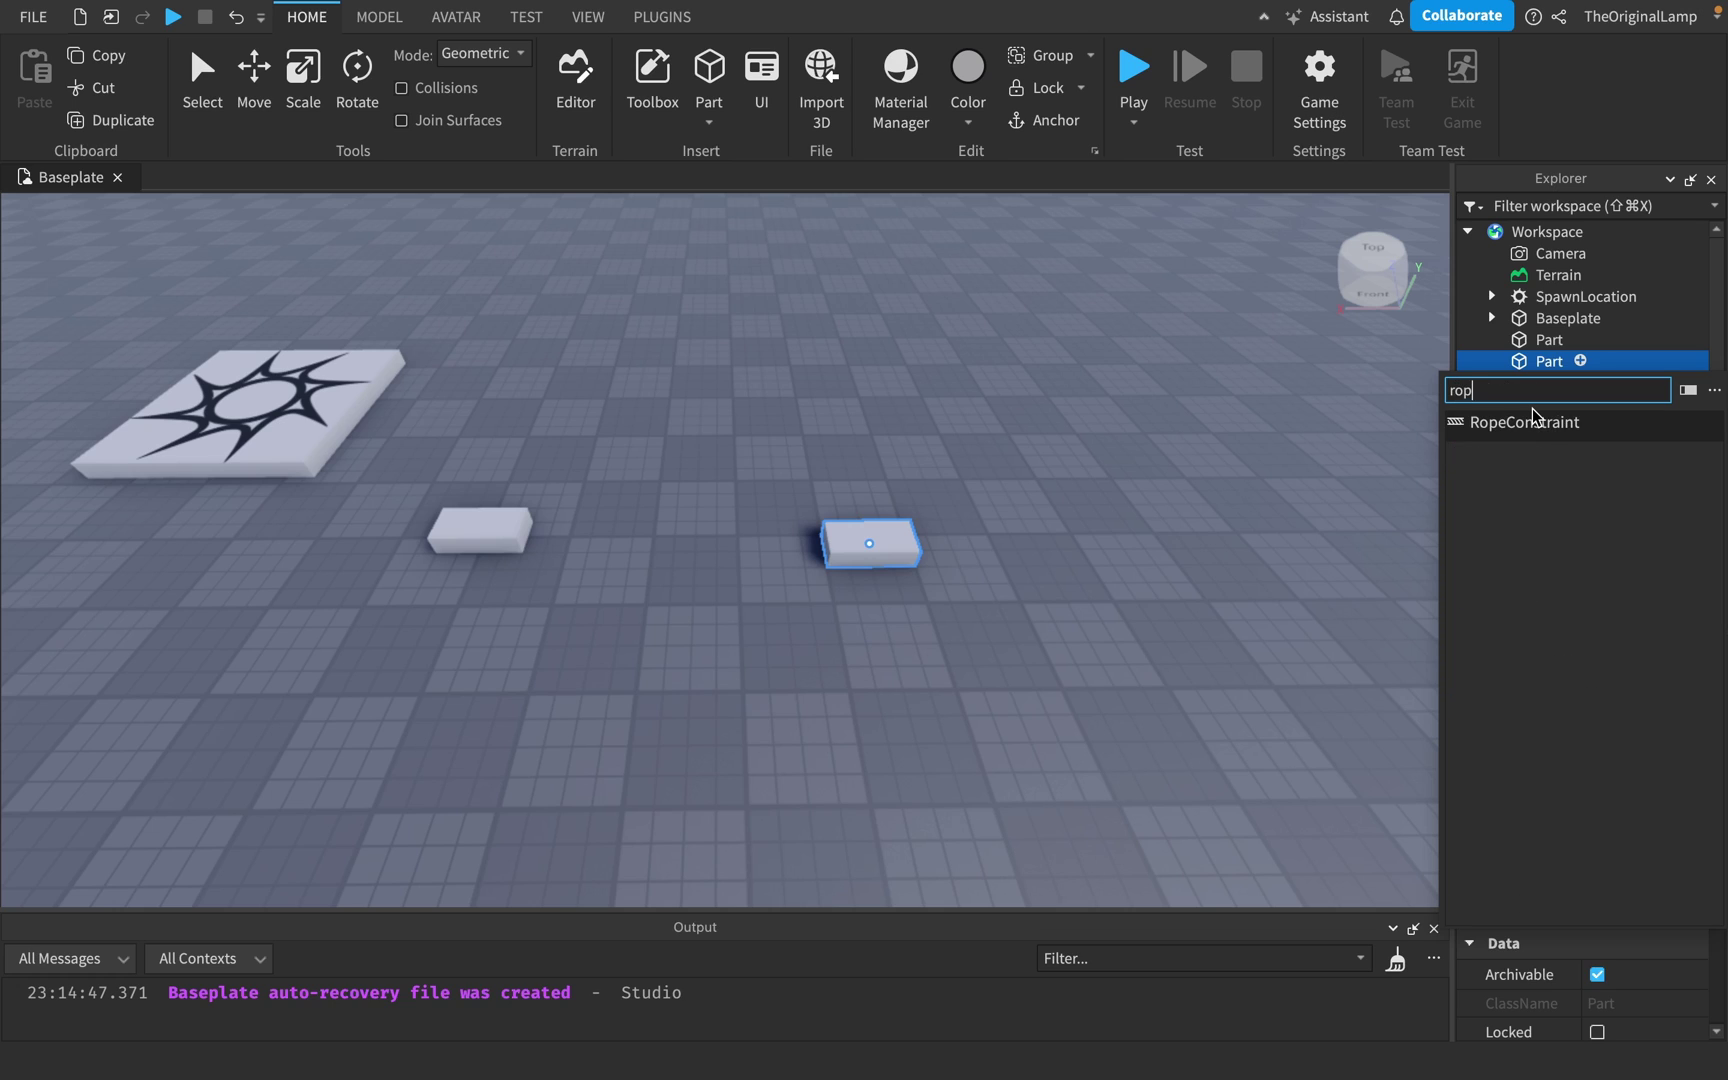
{"action": "left_click", "coordinate": [1534, 425]}
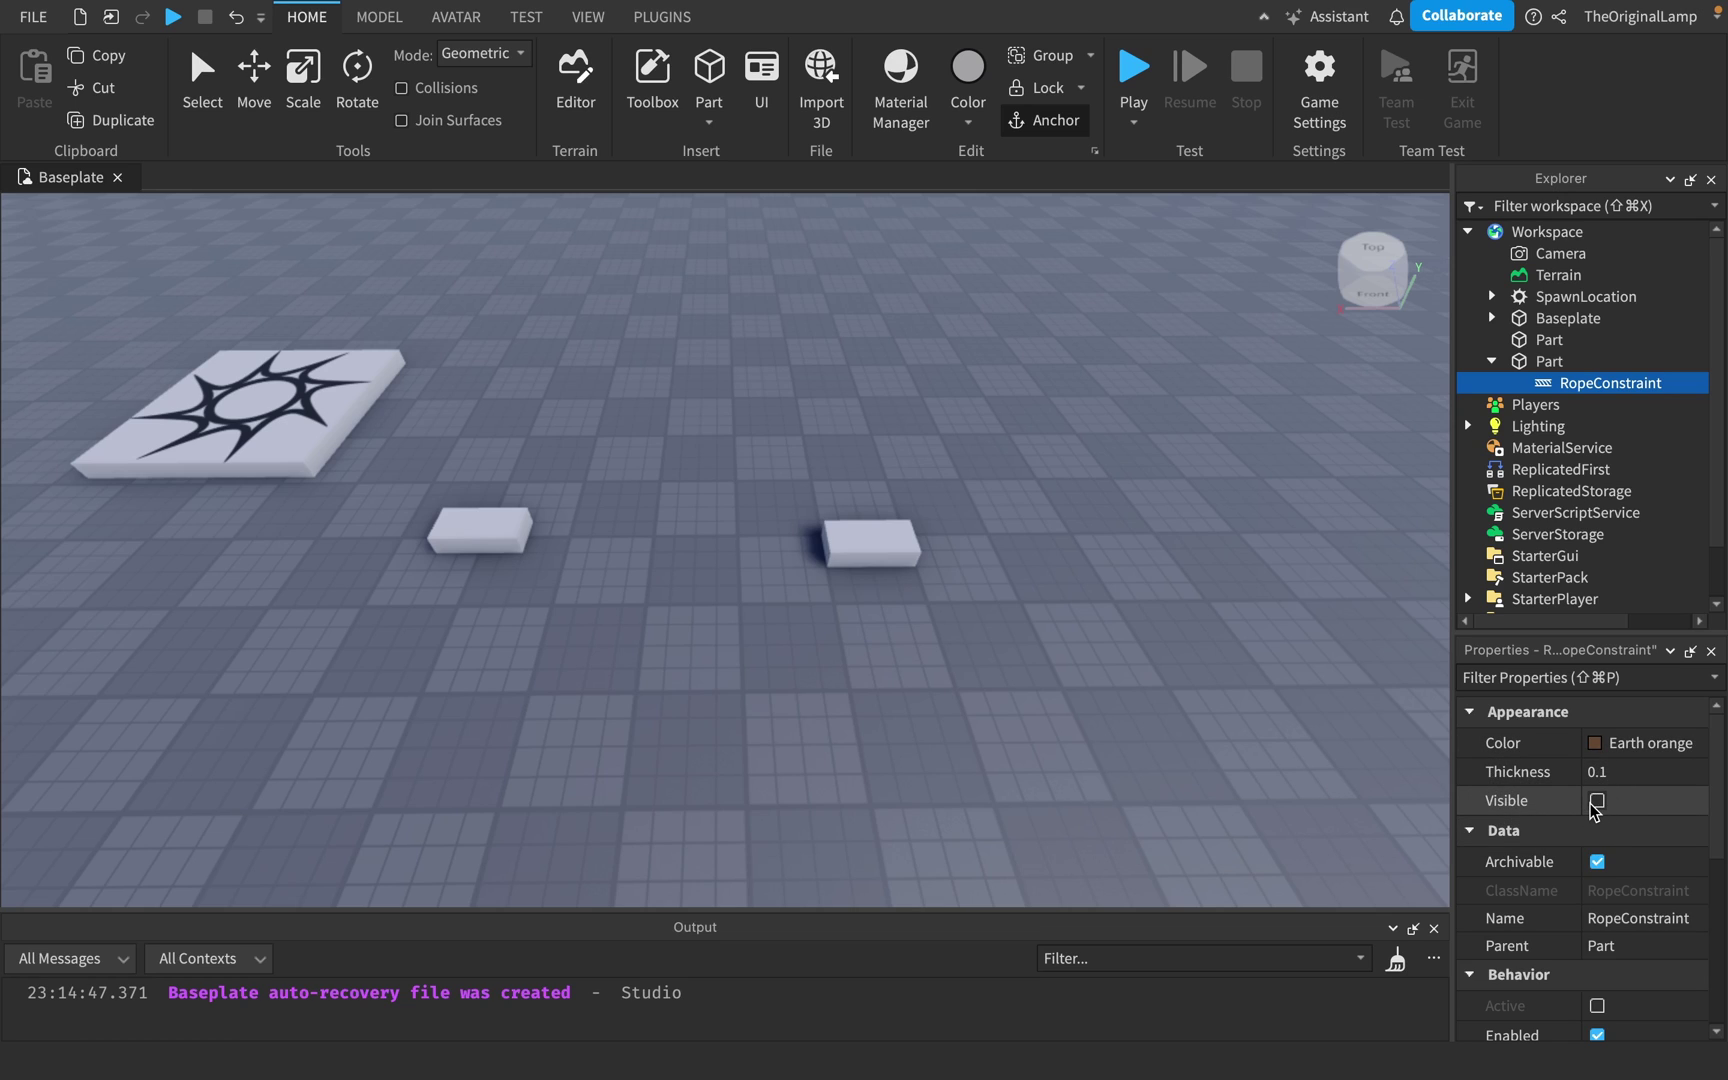
{"action": "scroll", "coordinate": [1605, 820], "scroll_direction": "down", "scroll_amount": 3}
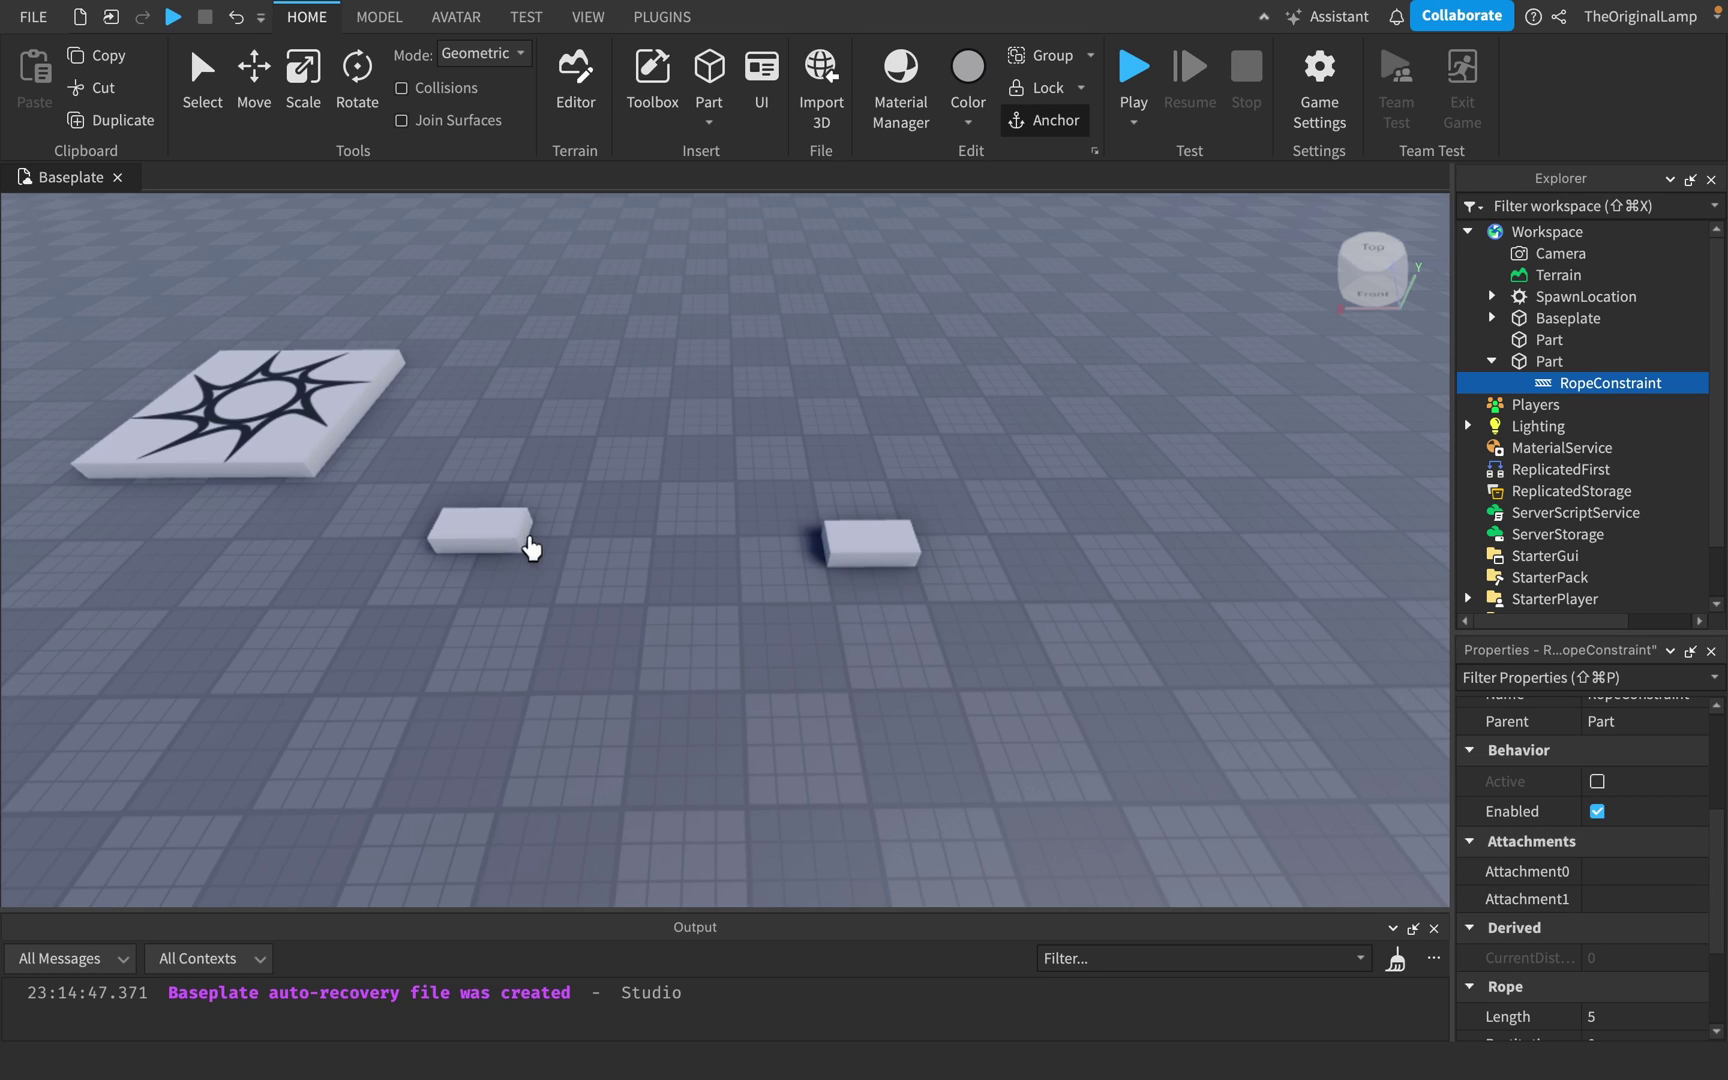
Add an Attachment to the part that holds the RopeConstraint.
{"action": "left_click", "coordinate": [1530, 360]}
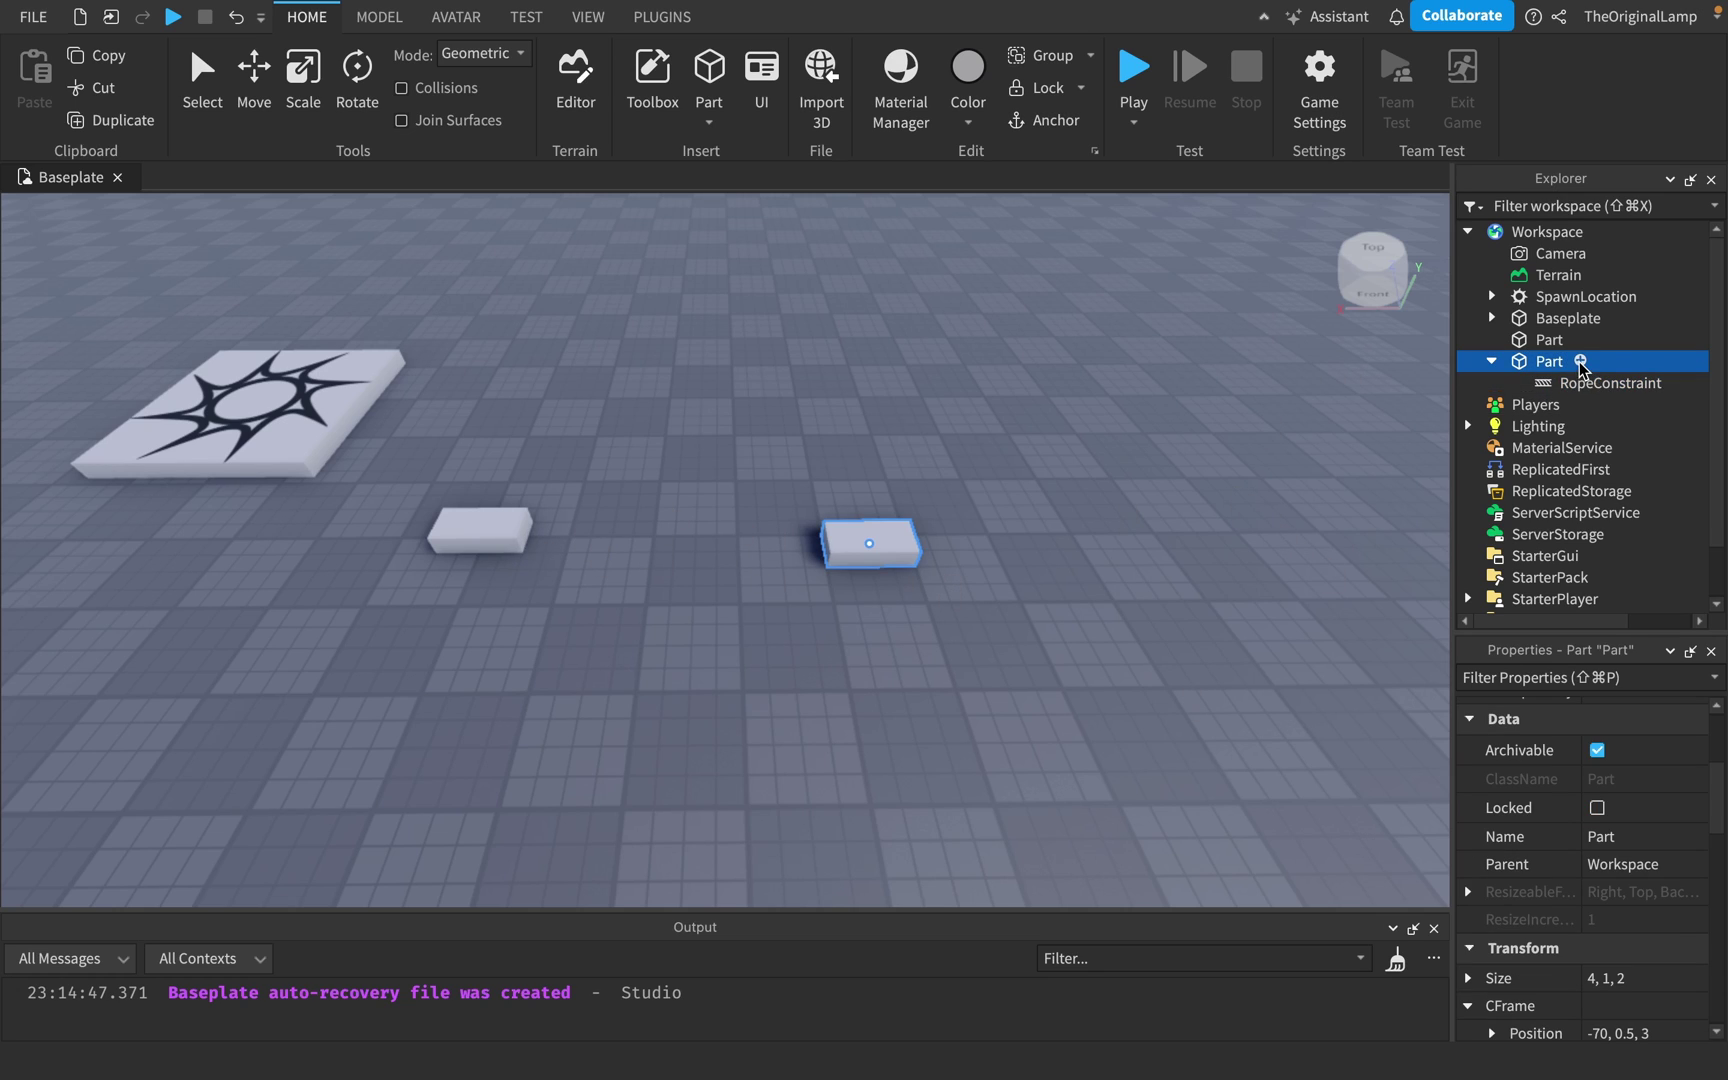
{"action": "left_click", "coordinate": [1580, 361]}
{"action": "type", "text": "a"}
{"action": "left_click", "coordinate": [1544, 432]}
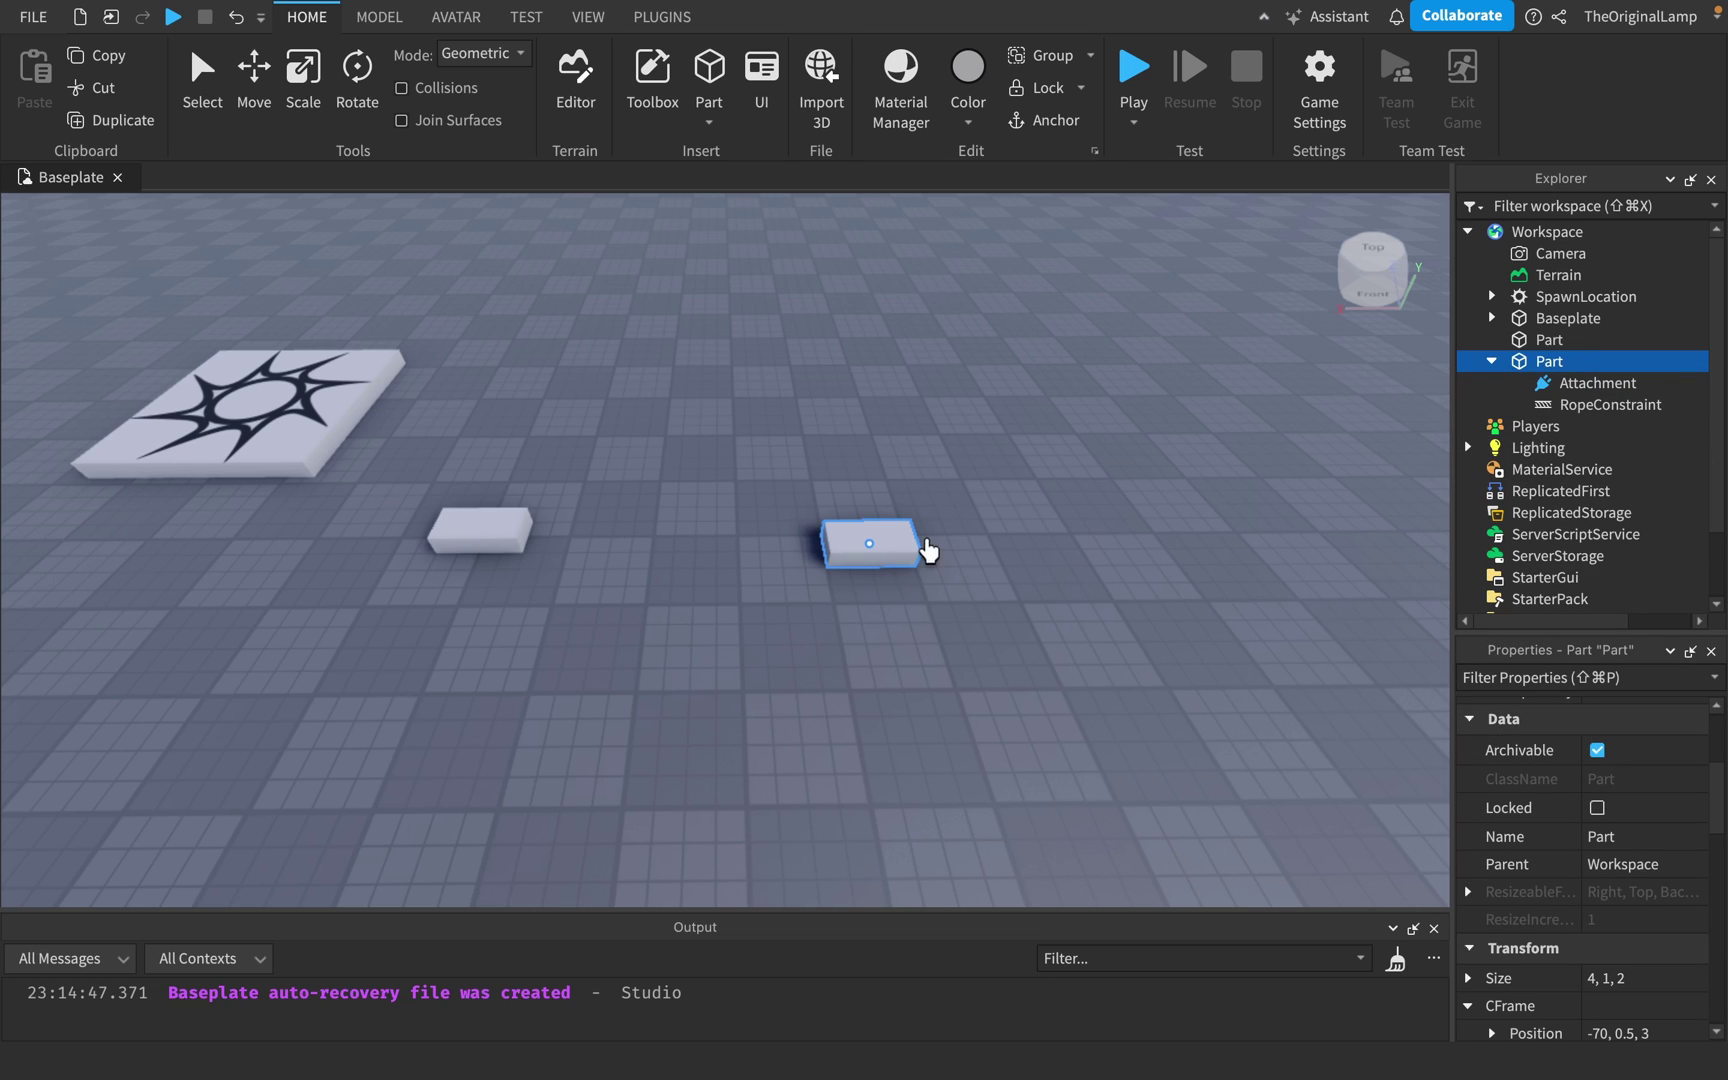
Examine up close where the new Attachment sits inside its part.
{"action": "key", "text": "w"}
{"action": "key", "text": "d"}
{"action": "key", "text": "a"}
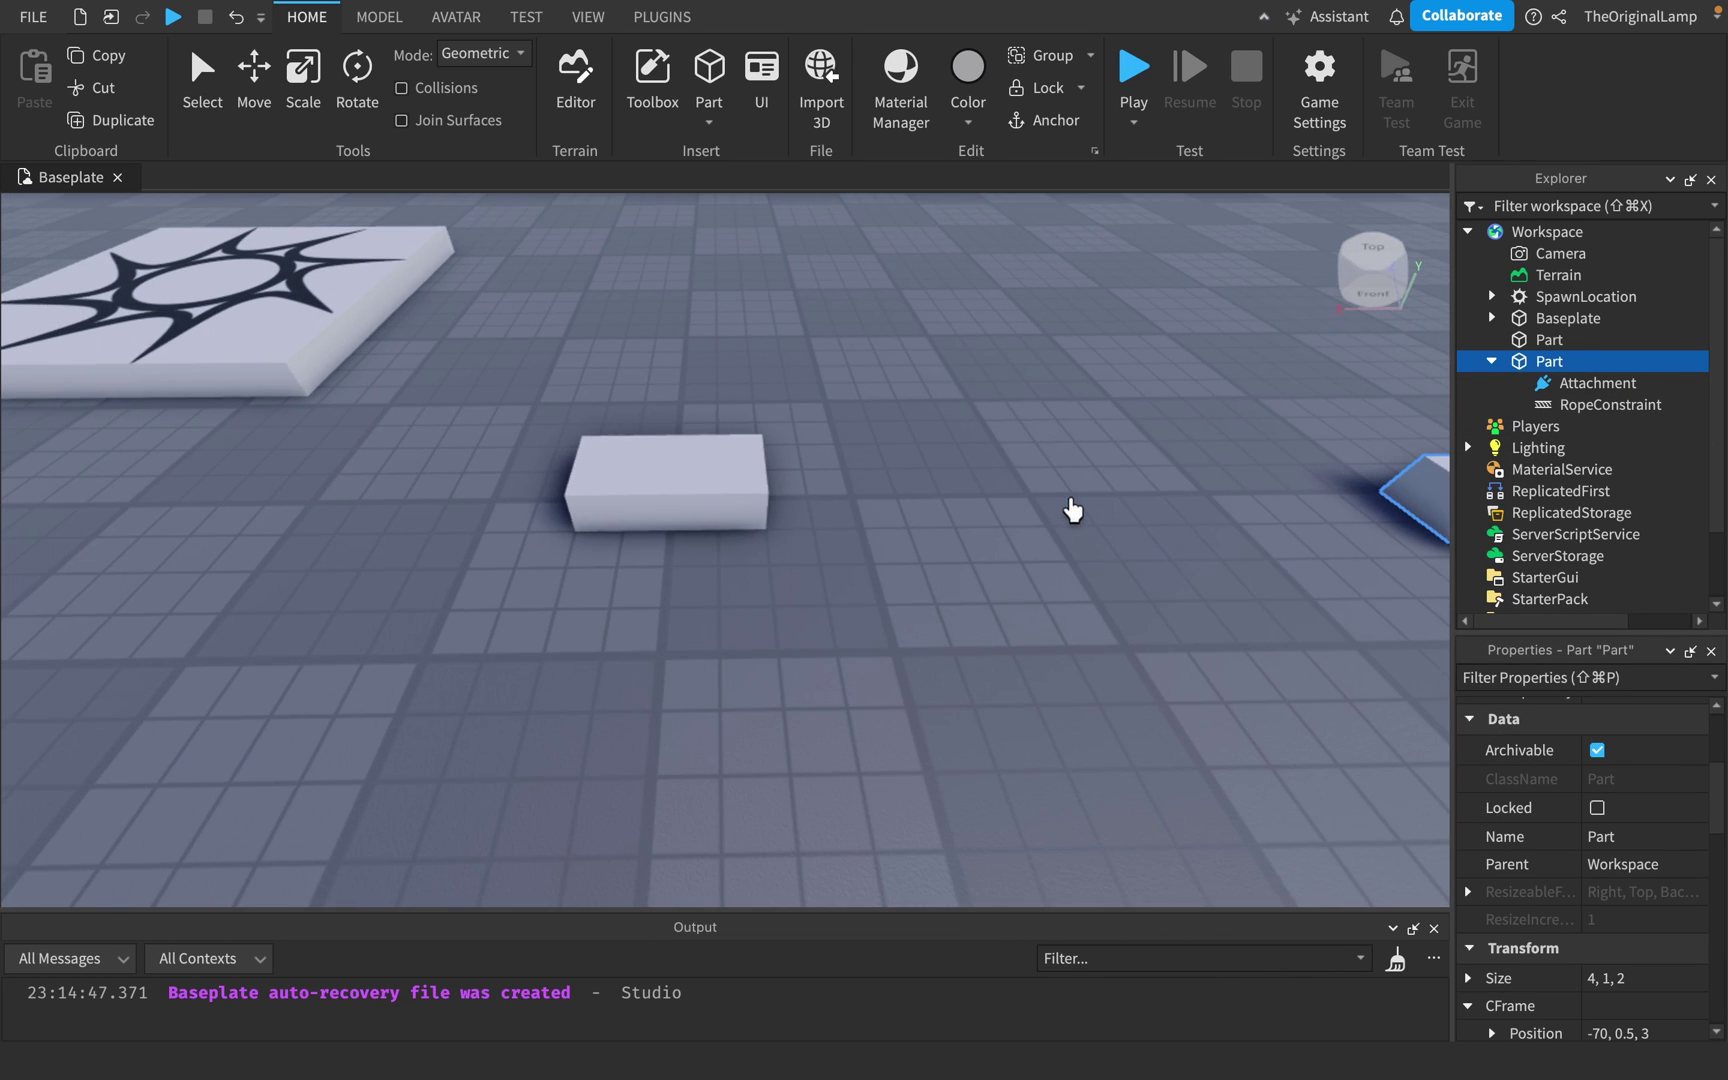
{"action": "left_click", "coordinate": [1540, 383]}
{"action": "key", "text": "d"}
{"action": "key", "text": "w"}
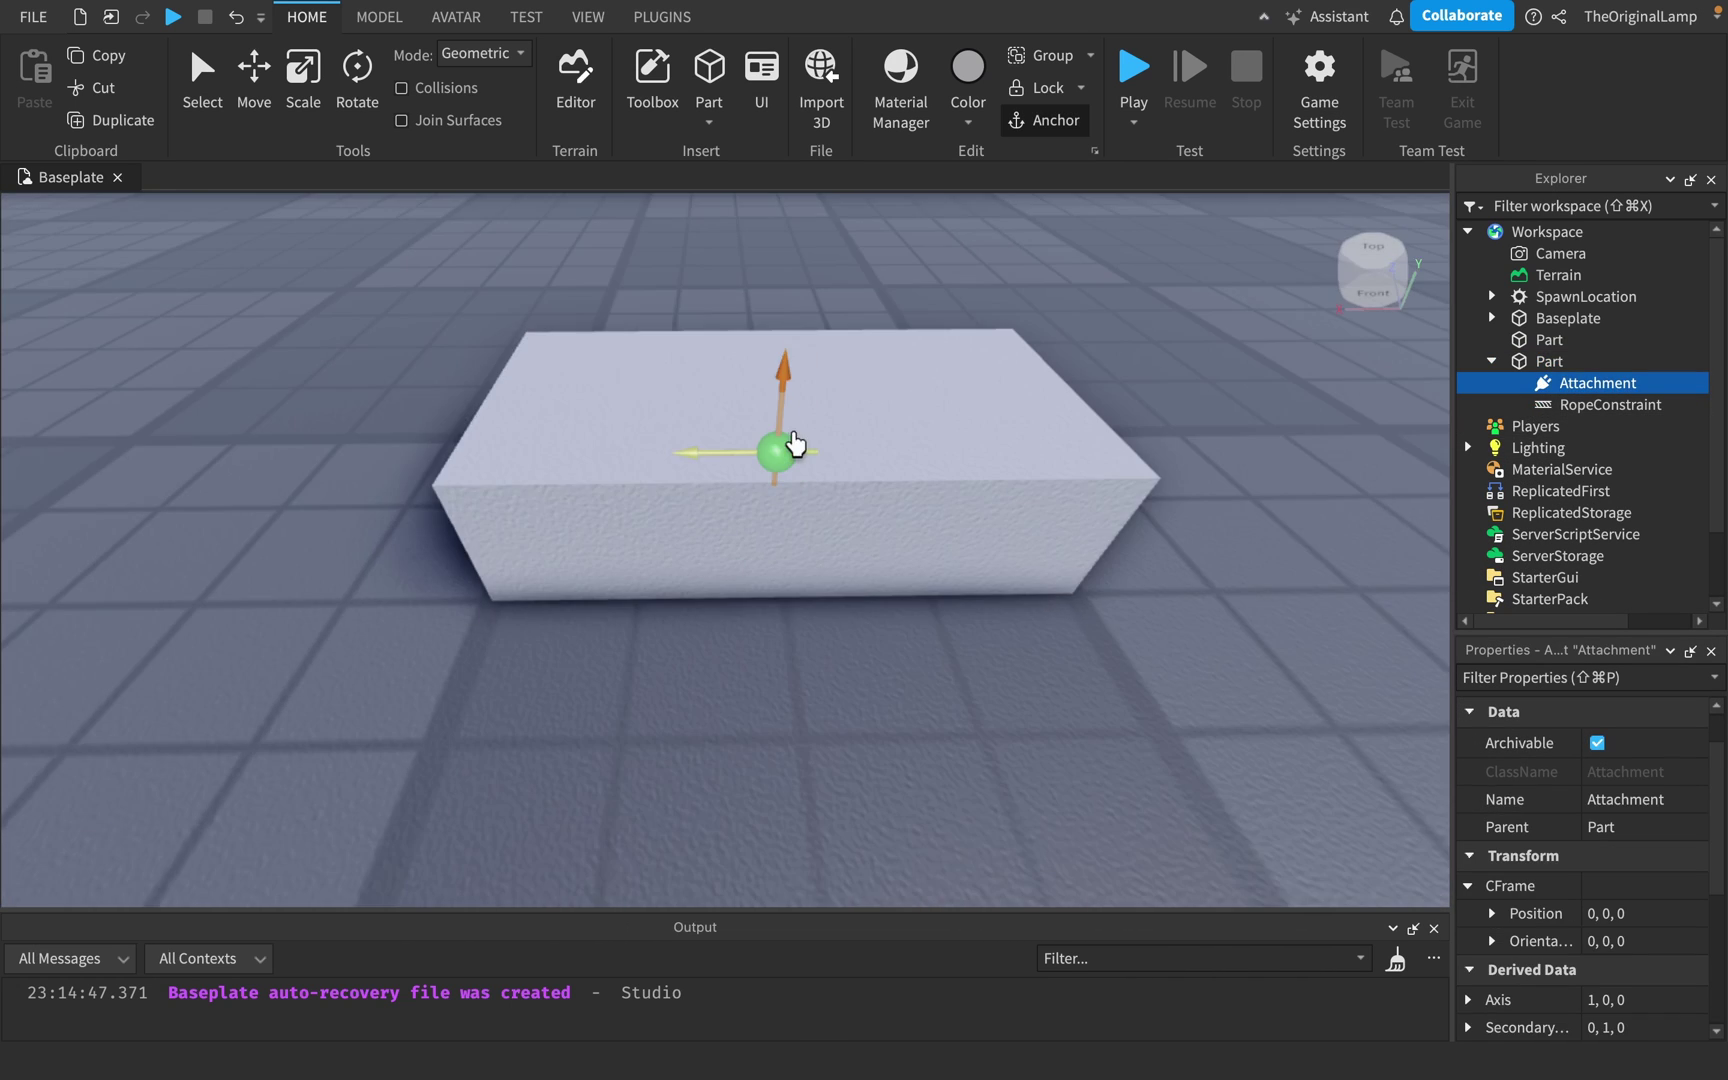
{"action": "key", "text": "s"}
{"action": "key", "text": "a"}
{"action": "scroll", "coordinate": [1146, 458], "scroll_direction": "down", "scroll_amount": 3}
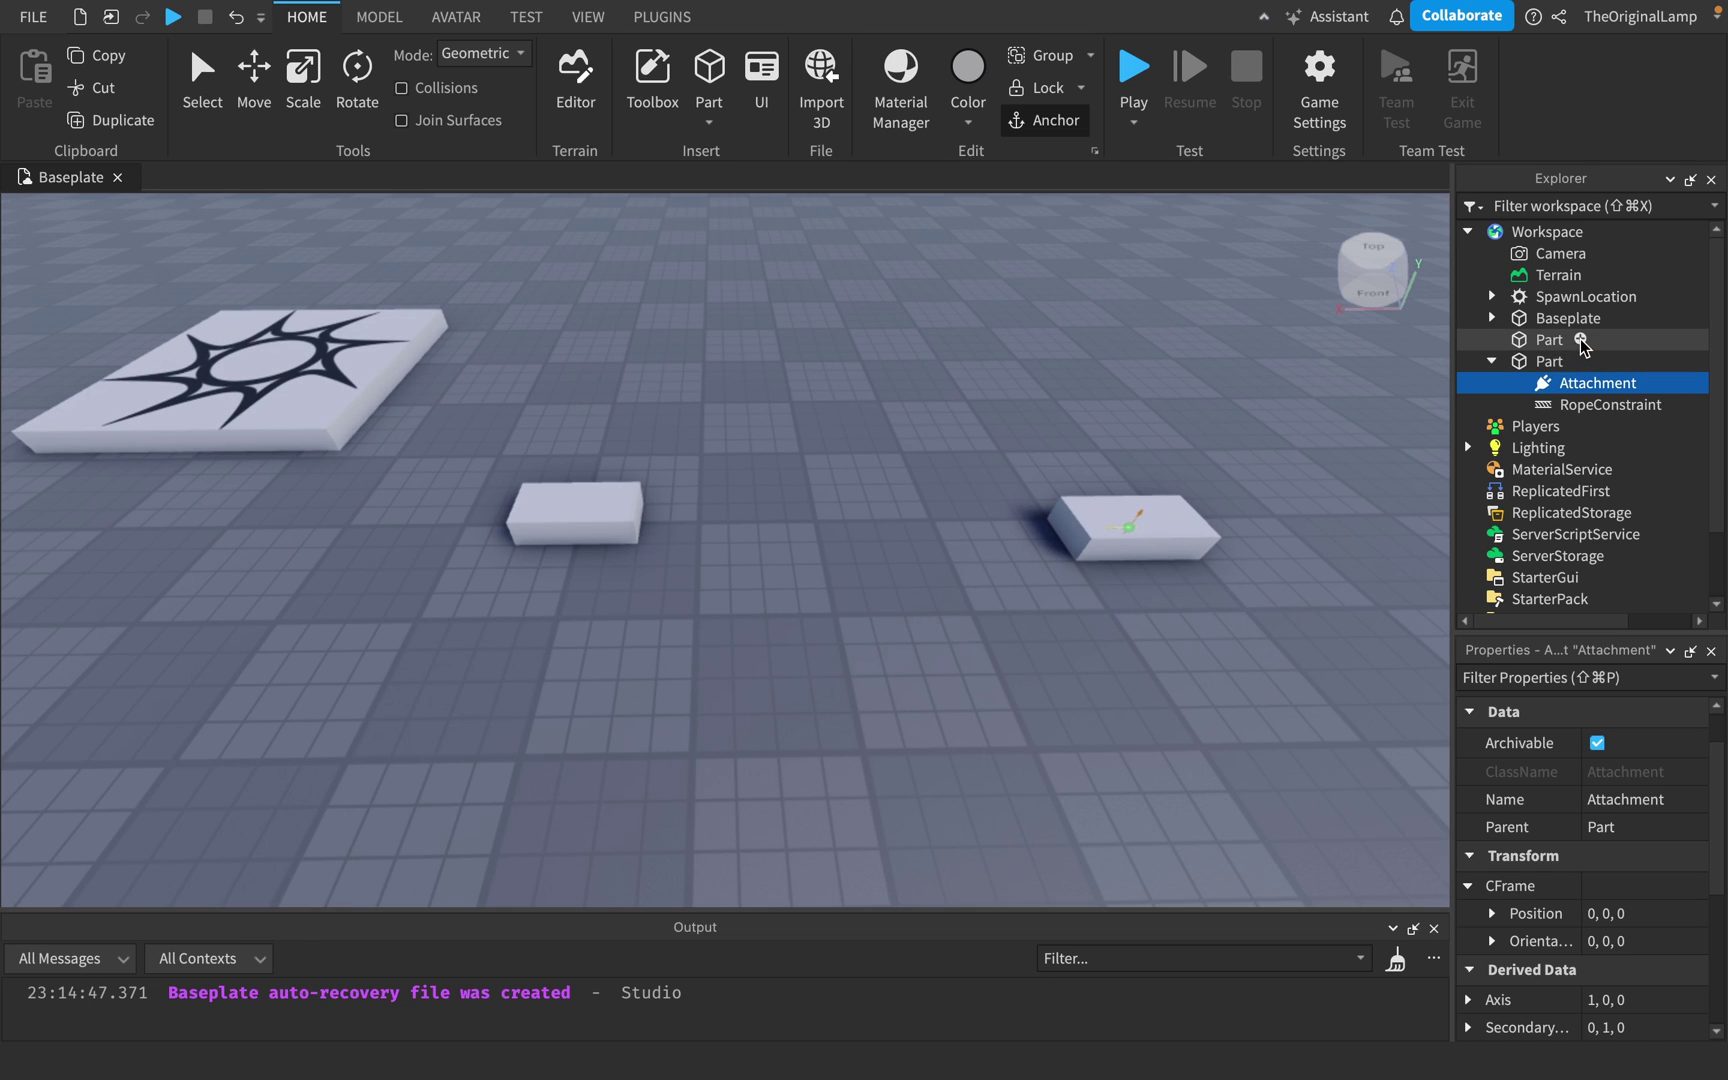
Add an Attachment to the other part, the one without the RopeConstraint.
{"action": "left_click", "coordinate": [1580, 340]}
{"action": "type", "text": "a"}
{"action": "left_click", "coordinate": [1508, 406]}
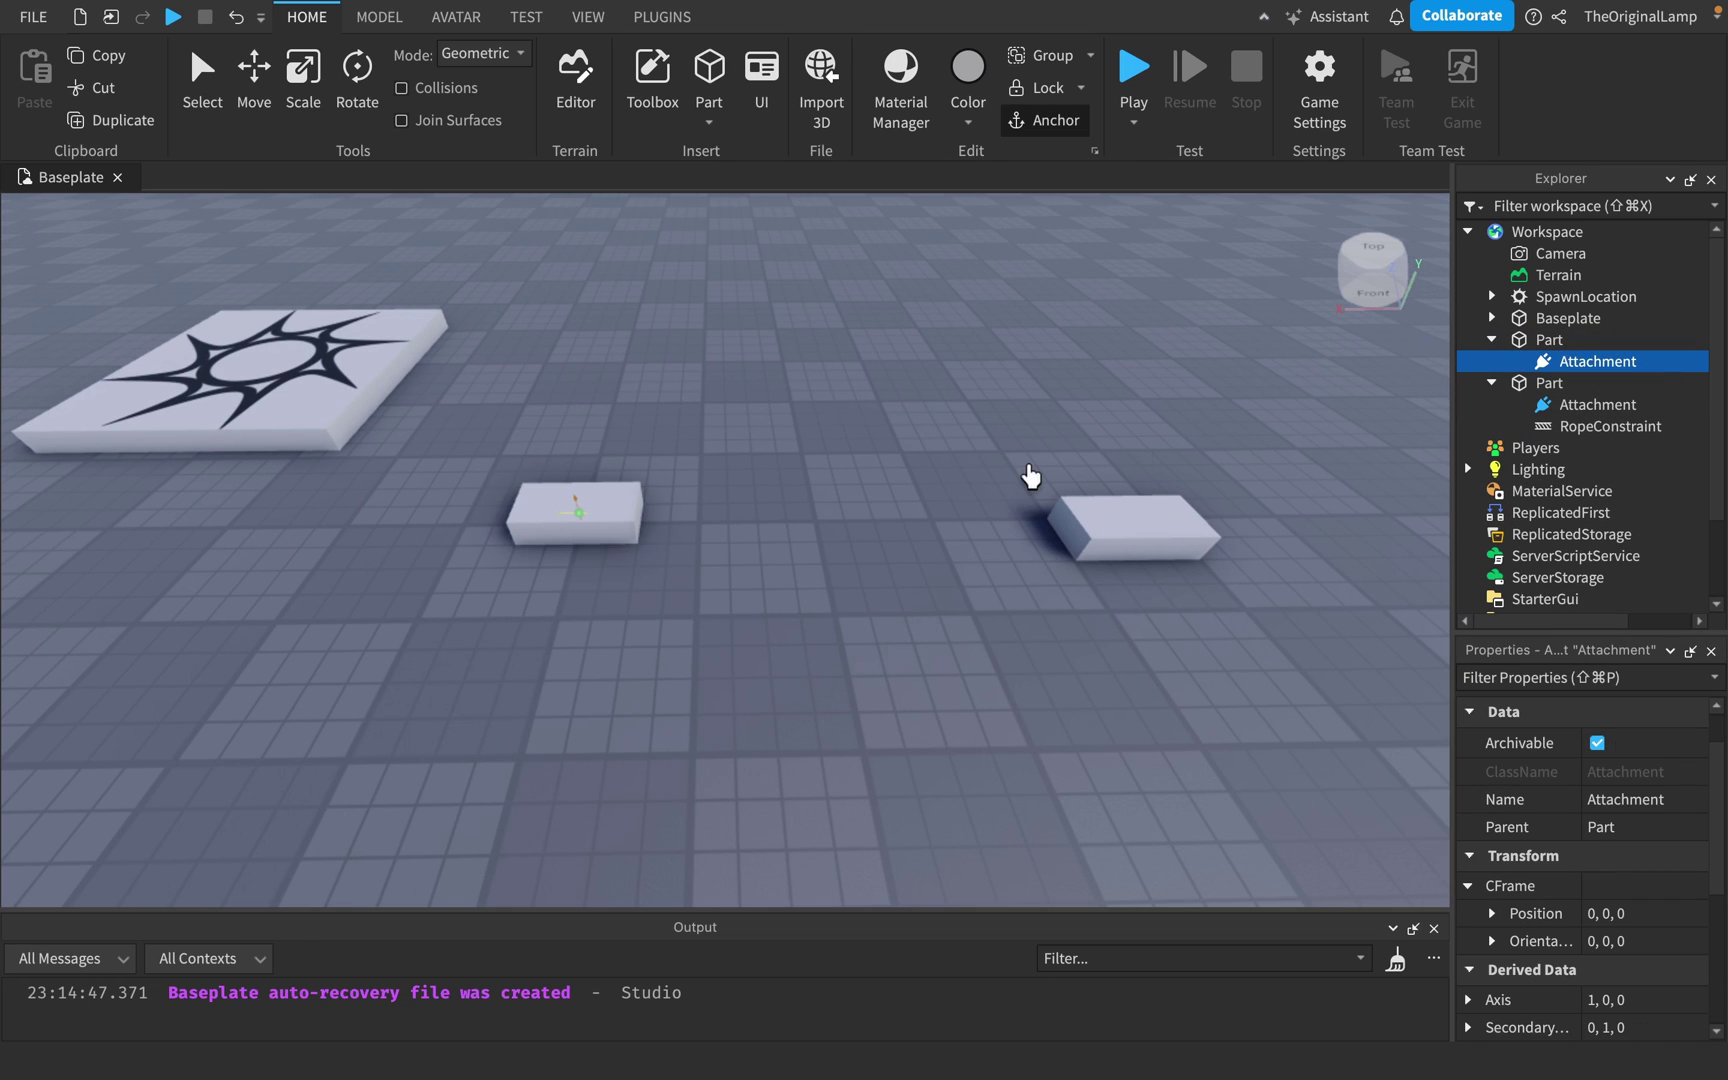
{"action": "key", "text": "f"}
{"action": "scroll", "coordinate": [980, 420], "scroll_direction": "down", "scroll_amount": 5}
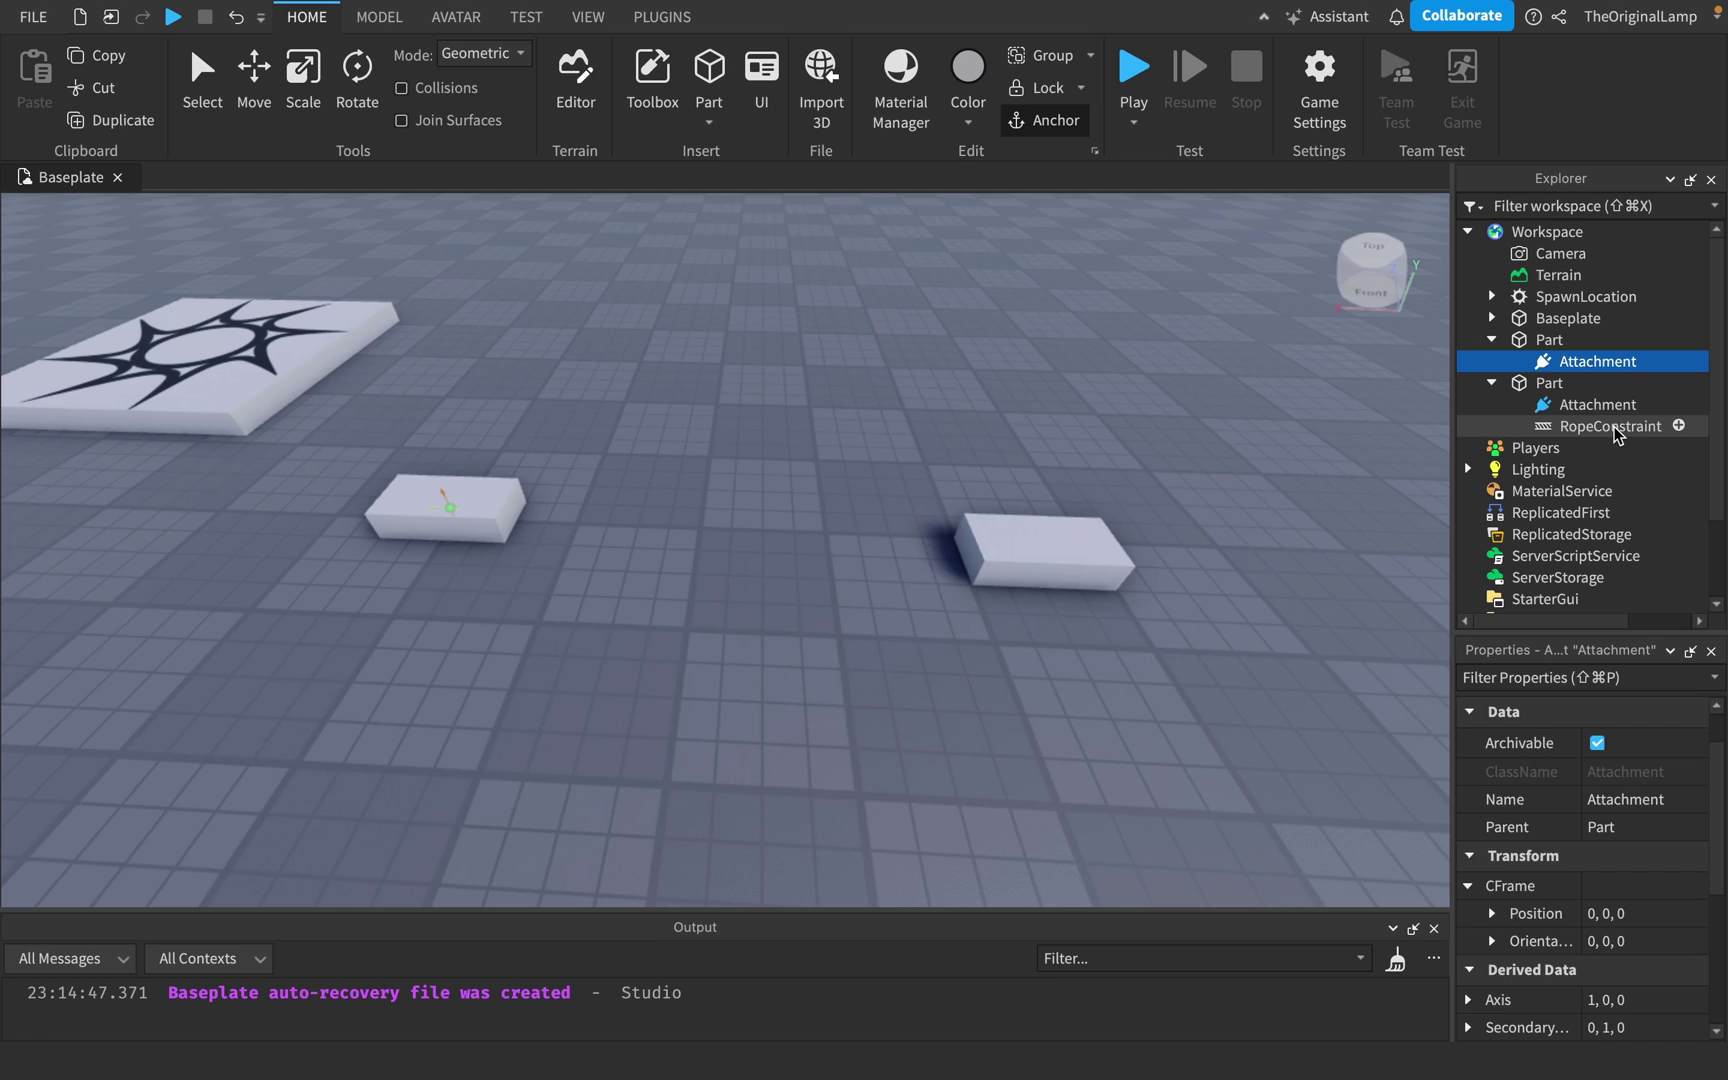
Assign the RopeConstraint's Attachment0 to its own part's Attachment and Attachment1 to the other part's Attachment.
{"action": "left_click", "coordinate": [1560, 426]}
{"action": "scroll", "coordinate": [1610, 858], "scroll_direction": "down", "scroll_amount": 2}
{"action": "scroll", "coordinate": [1609, 853], "scroll_direction": "down", "scroll_amount": 1}
{"action": "left_click", "coordinate": [1606, 891]}
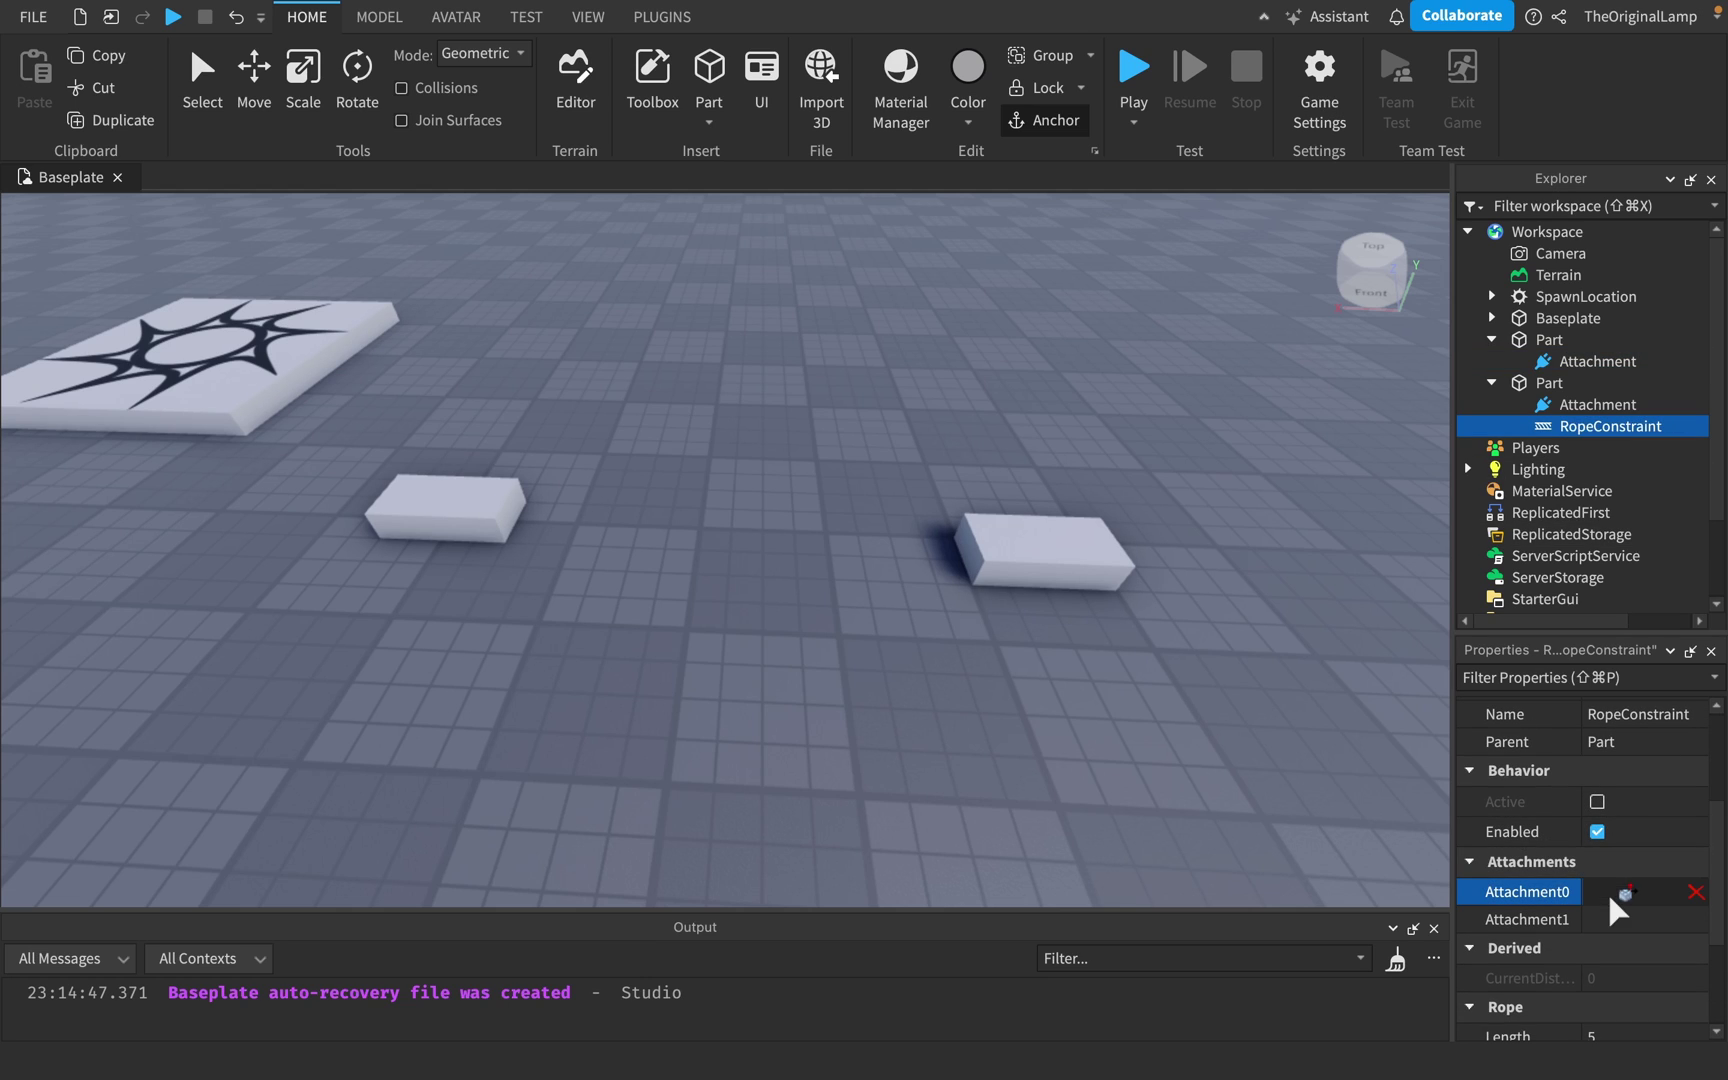
{"action": "left_click", "coordinate": [1585, 408]}
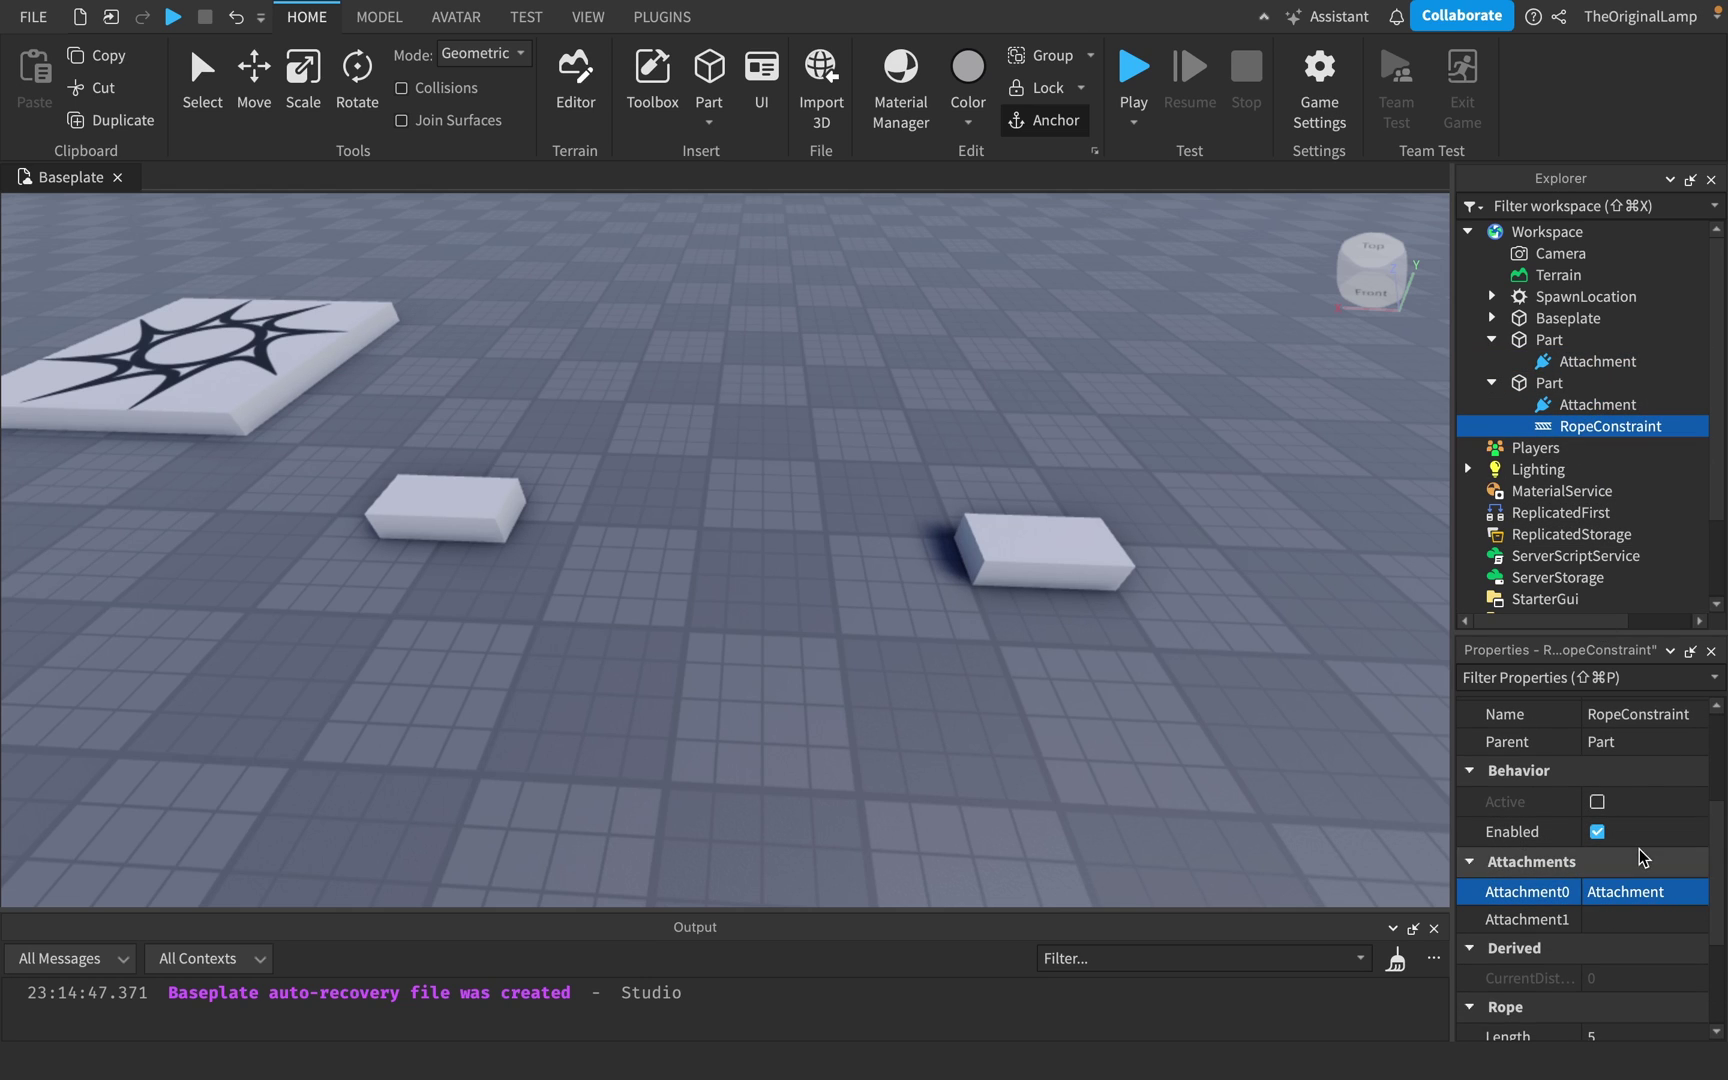
{"action": "left_click", "coordinate": [1598, 919]}
{"action": "left_click", "coordinate": [1583, 362]}
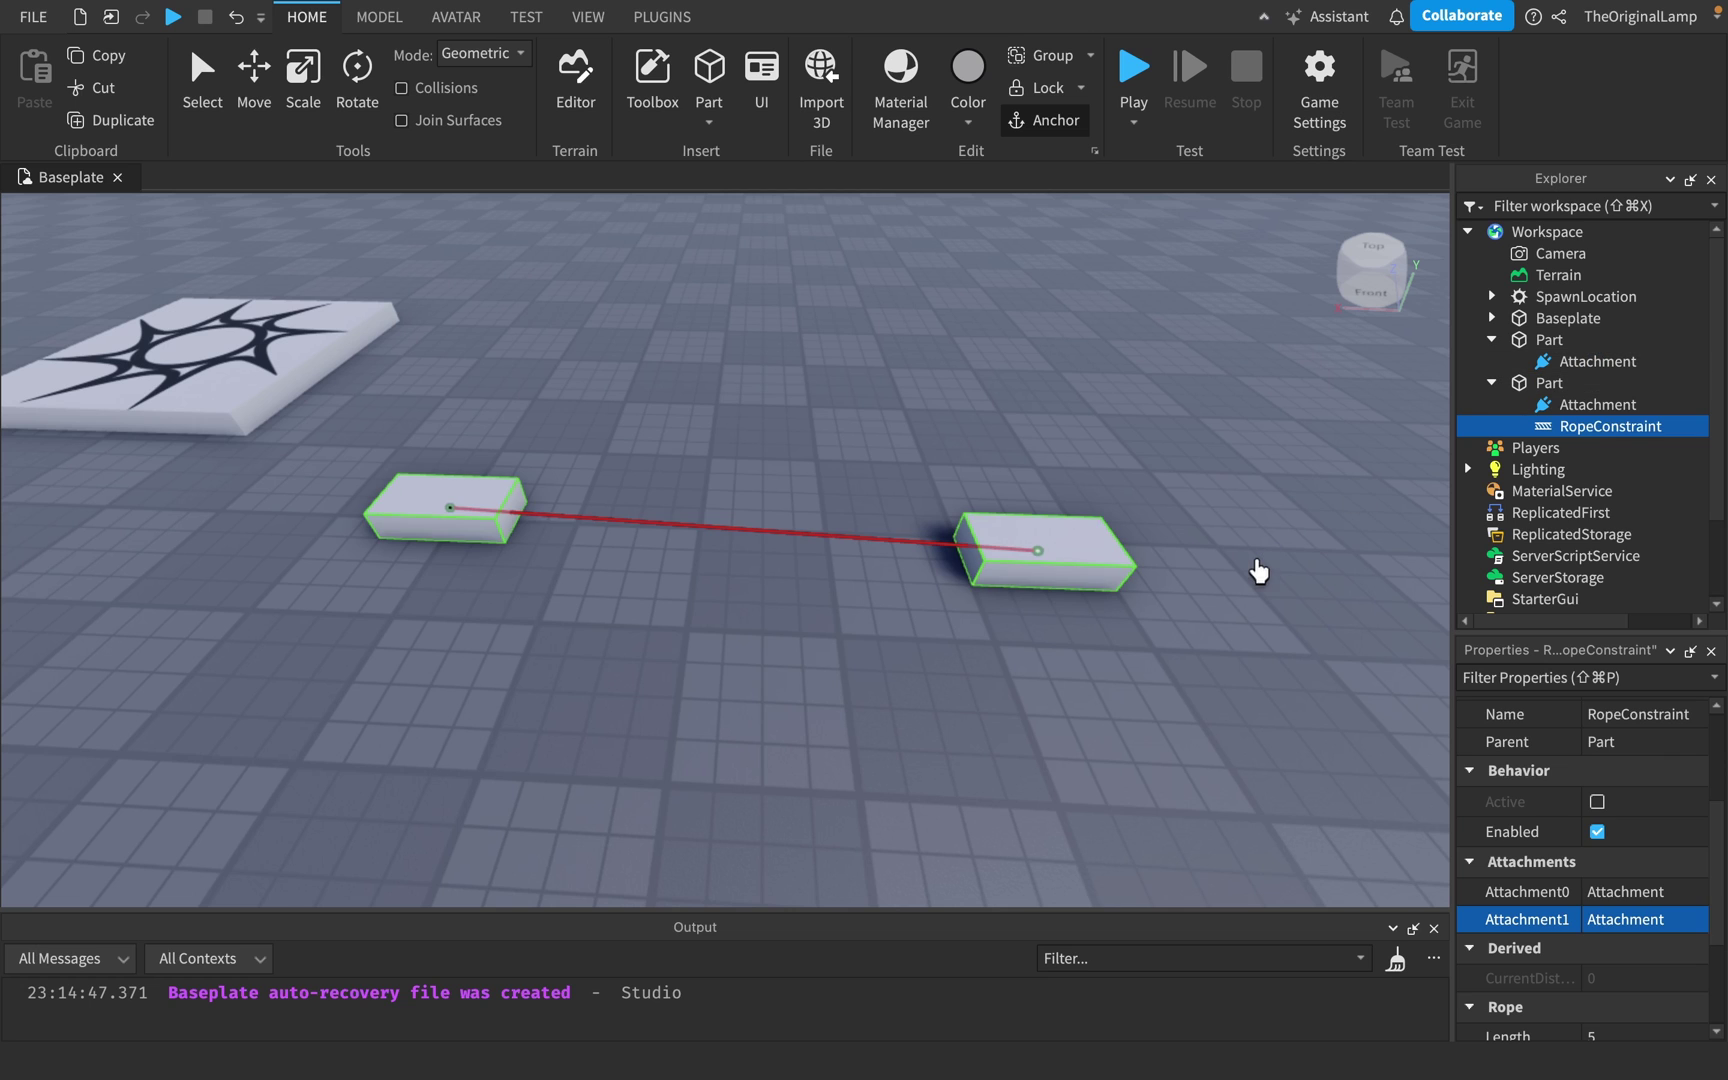
Start a playtest, switch to the server view and select one of the roped parts.
{"action": "key", "text": "a"}
{"action": "right_click_drag", "start_coordinate": [1260, 572], "coordinate": [1260, 572]}
{"action": "key", "text": "d"}
{"action": "scroll", "coordinate": [1259, 571], "scroll_direction": "down", "scroll_amount": 3}
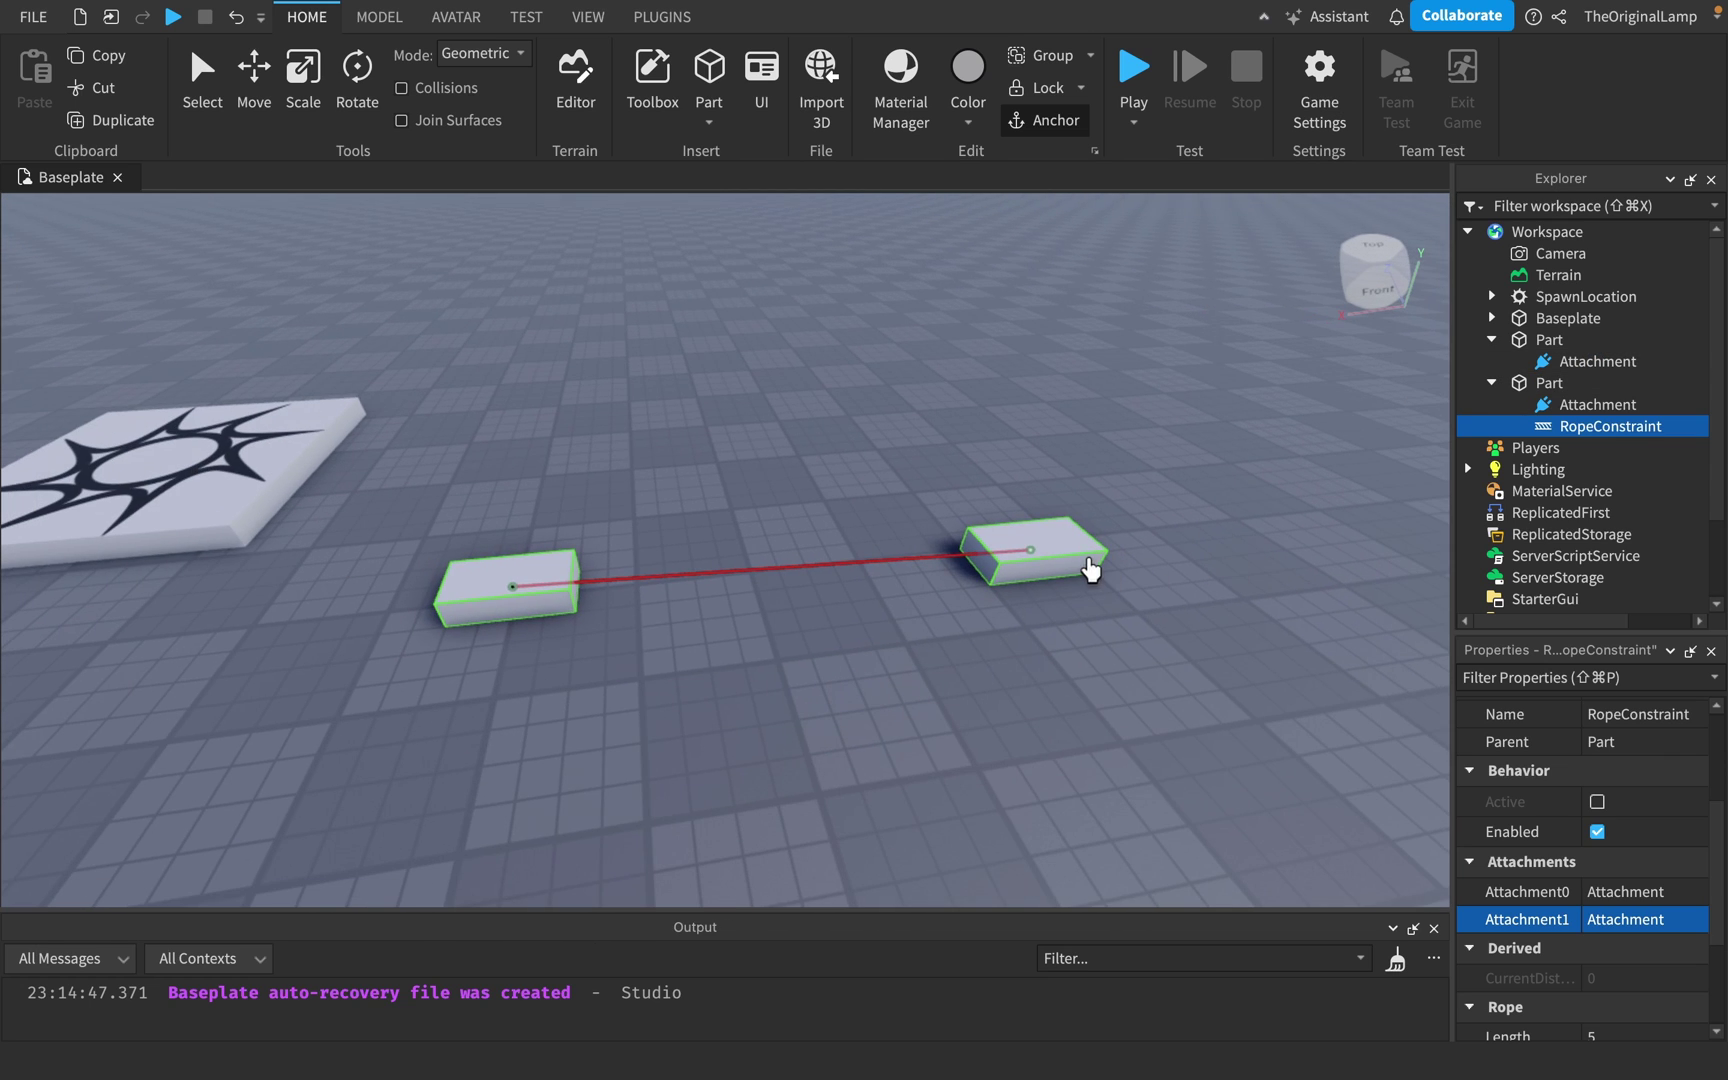
{"action": "left_click", "coordinate": [1133, 70]}
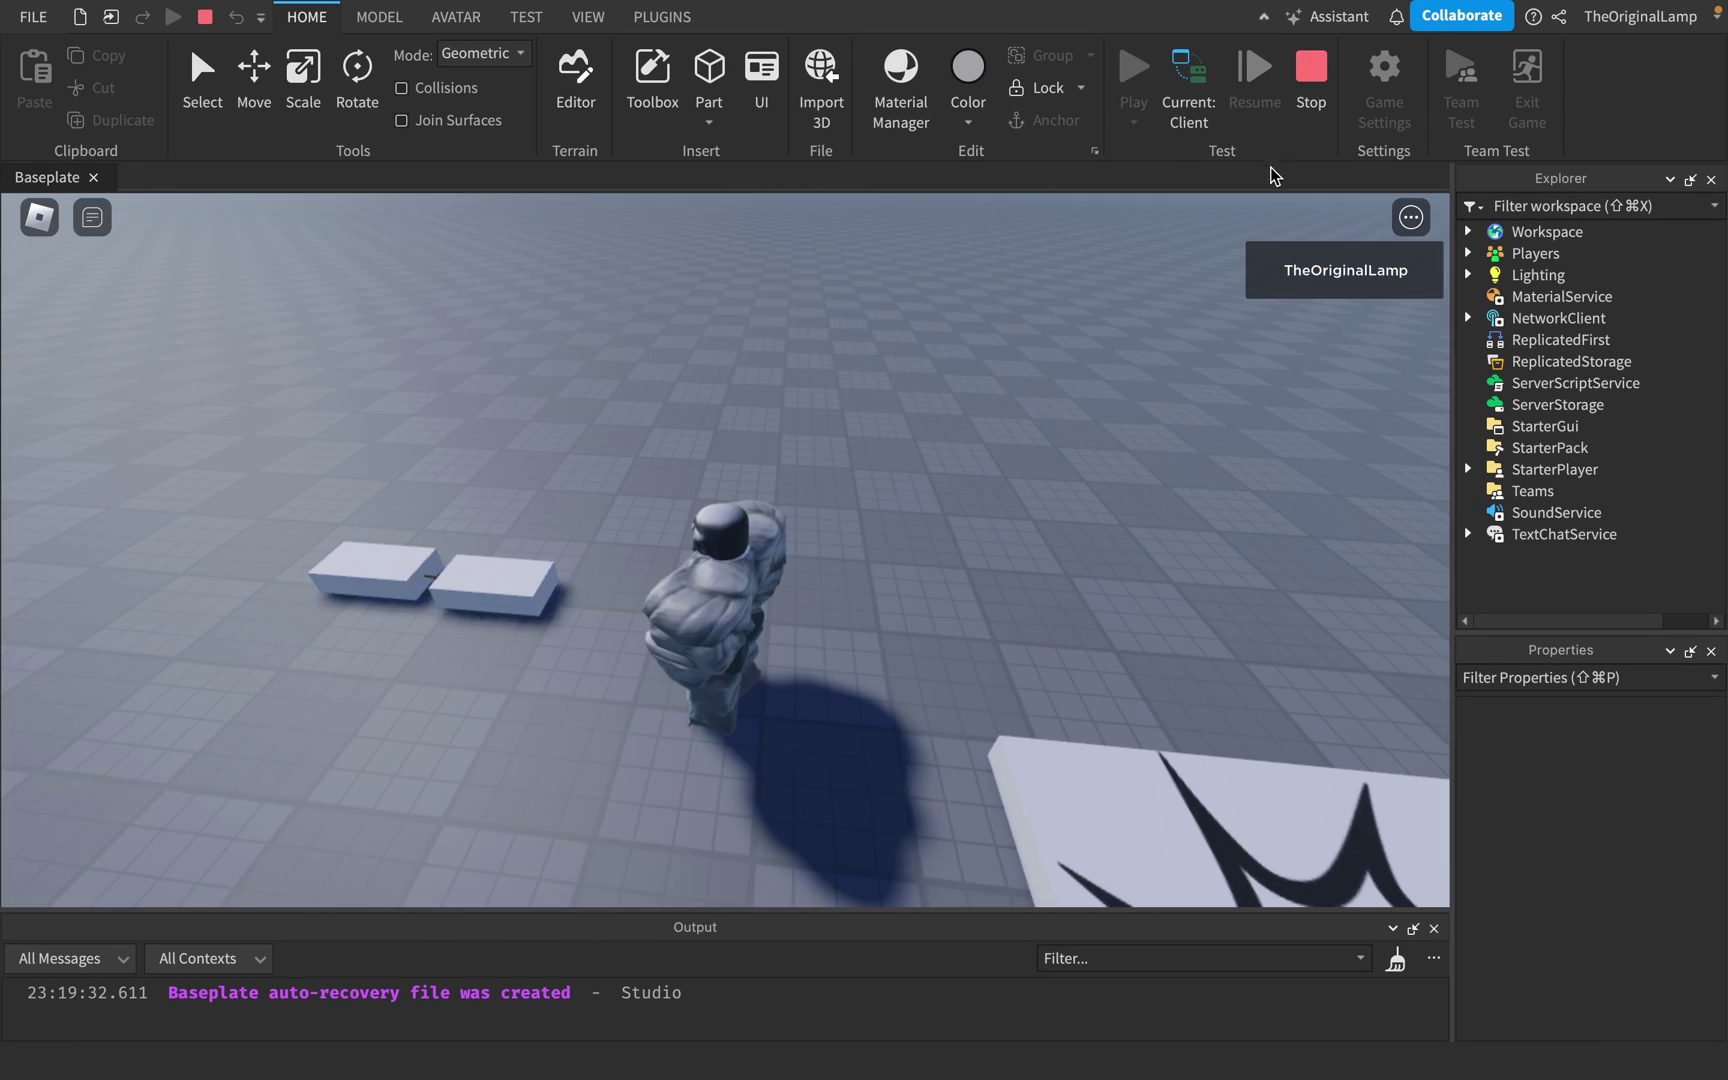
{"action": "left_click", "coordinate": [1188, 118]}
{"action": "left_click", "coordinate": [875, 571]}
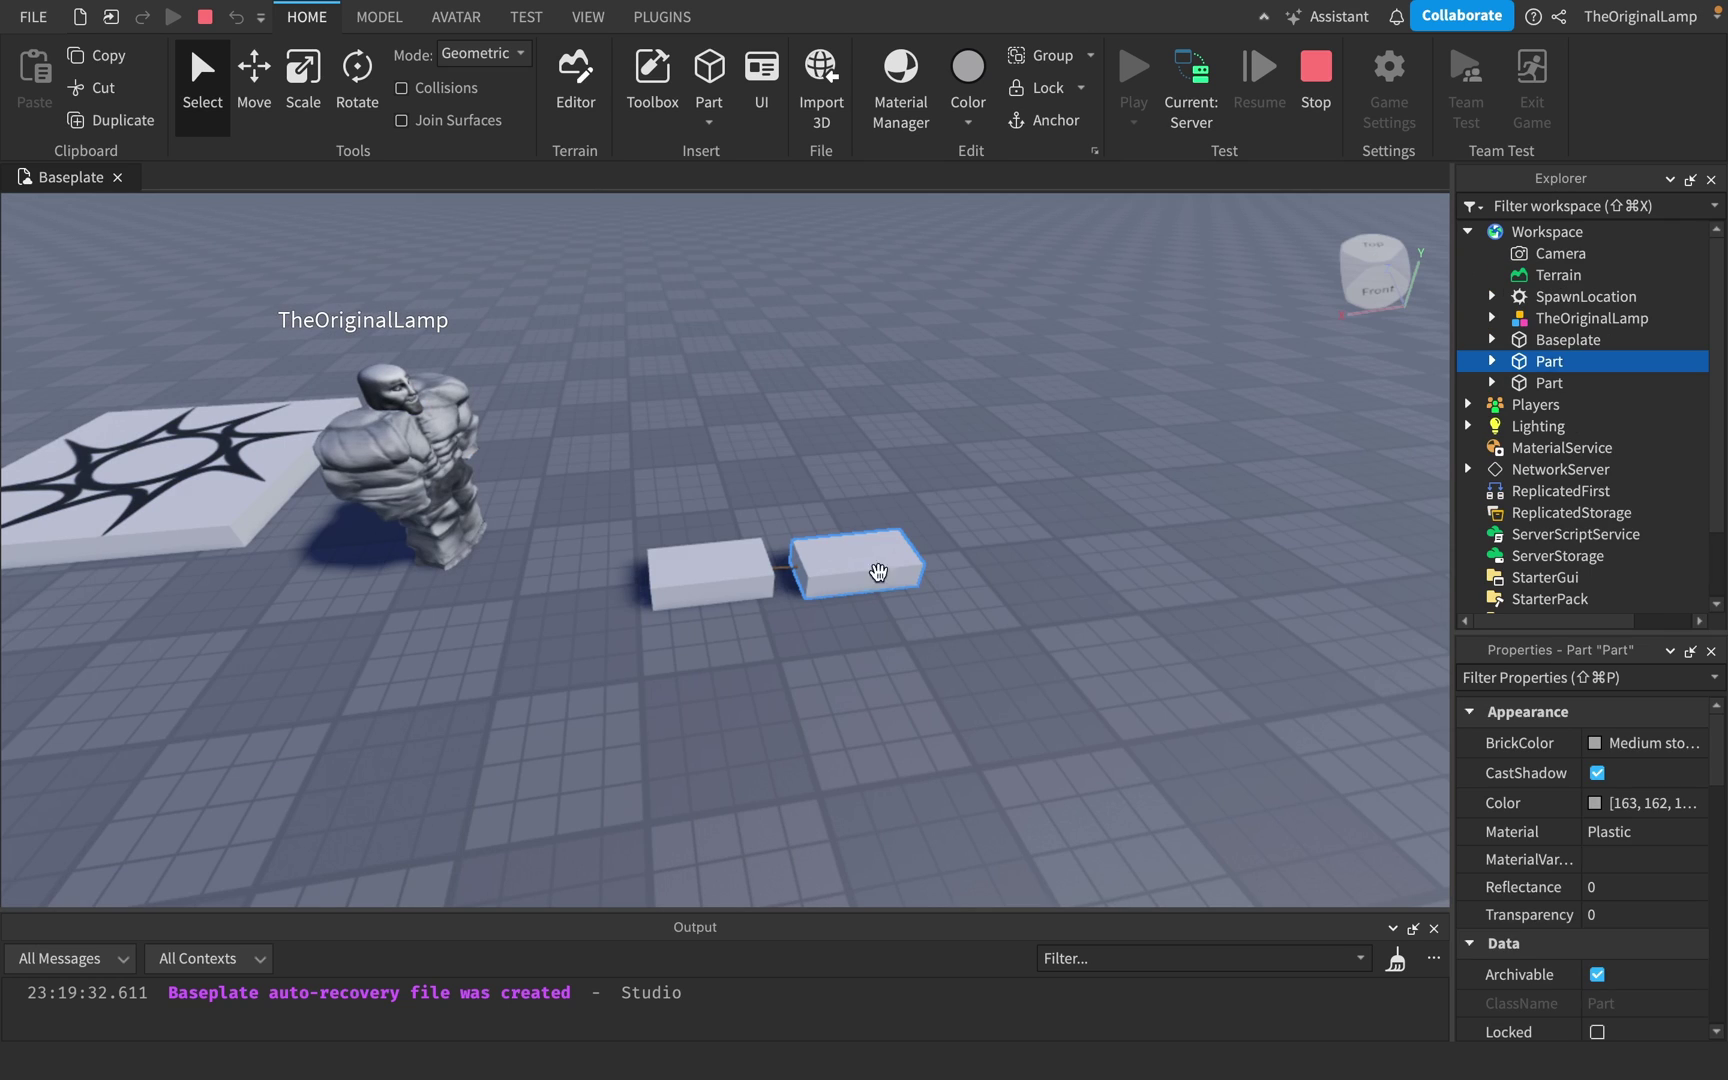
Lift the selected part with the Move tool to test how the rope pulls the other part, and stop the playtest.
{"action": "key", "text": "super+2"}
{"action": "left_click_drag", "start_coordinate": [868, 505], "coordinate": [870, 240]}
{"action": "scroll", "coordinate": [876, 555], "scroll_direction": "down", "scroll_amount": 5}
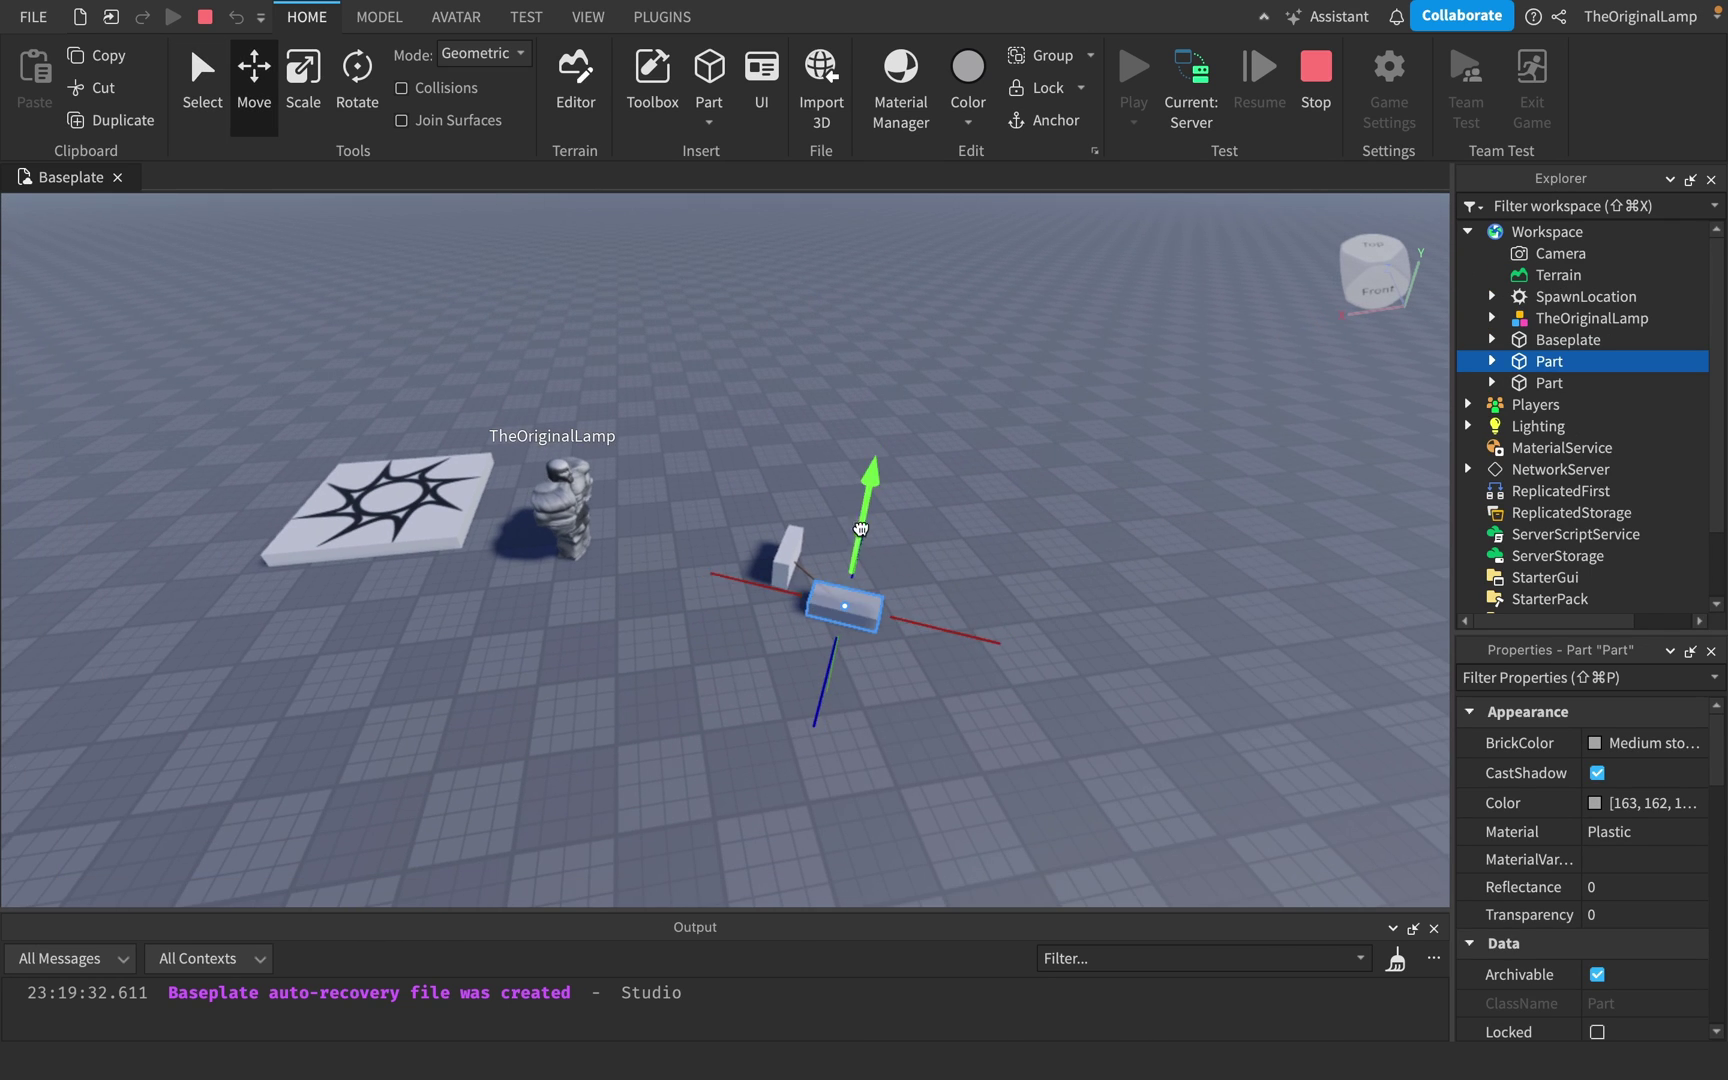
{"action": "scroll", "coordinate": [860, 528], "scroll_direction": "down", "scroll_amount": 5}
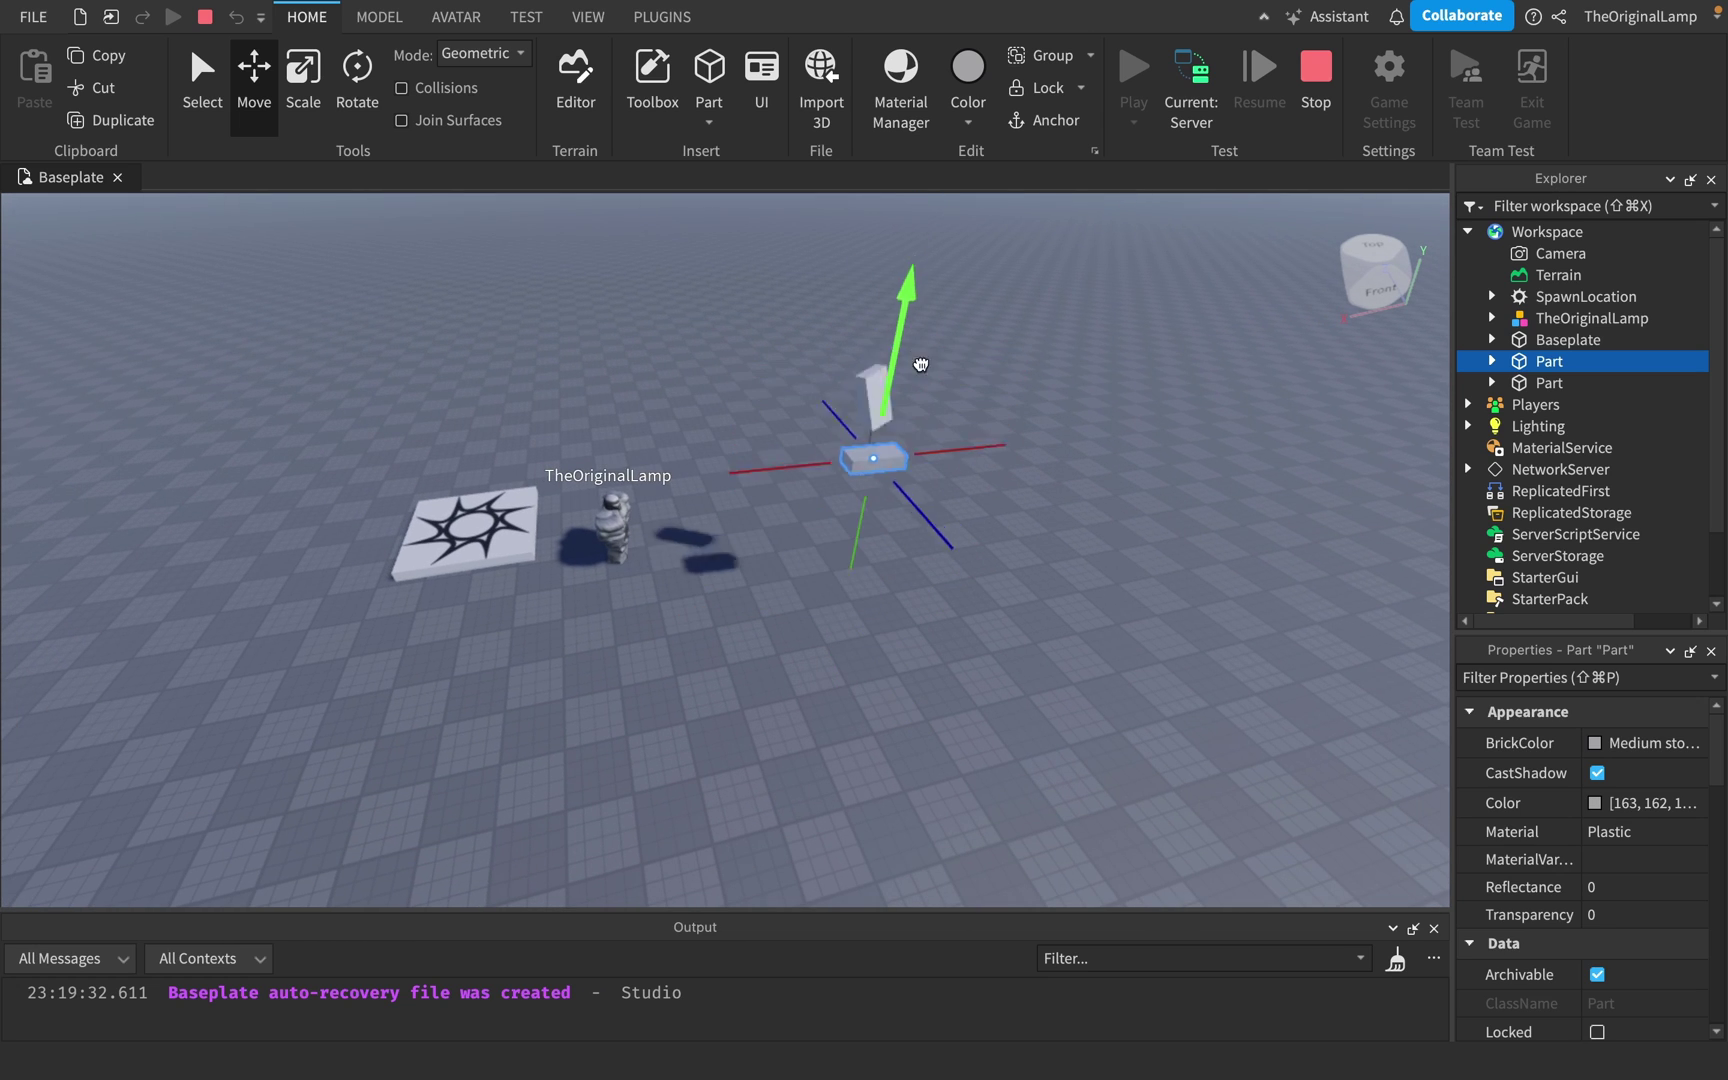
{"action": "left_click_drag", "start_coordinate": [921, 365], "coordinate": [969, 261]}
{"action": "scroll", "coordinate": [961, 219], "scroll_direction": "down", "scroll_amount": 1}
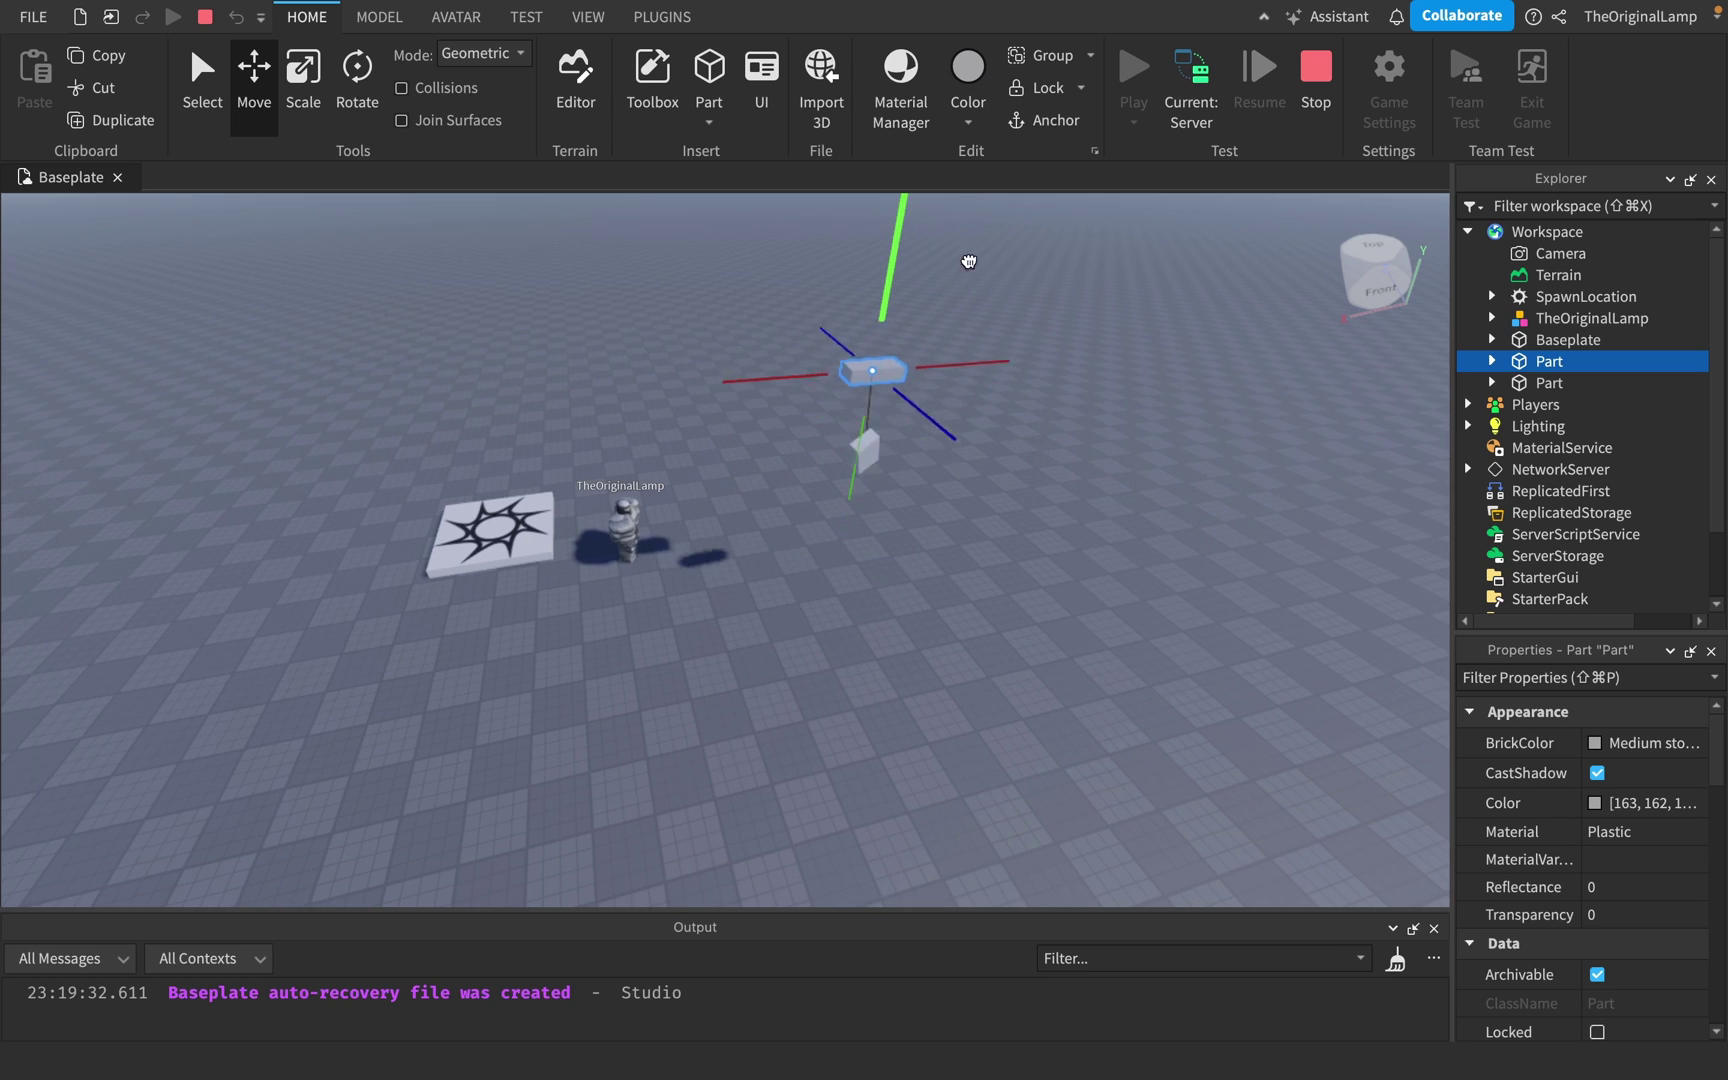
{"action": "scroll", "coordinate": [968, 261], "scroll_direction": "down", "scroll_amount": 2}
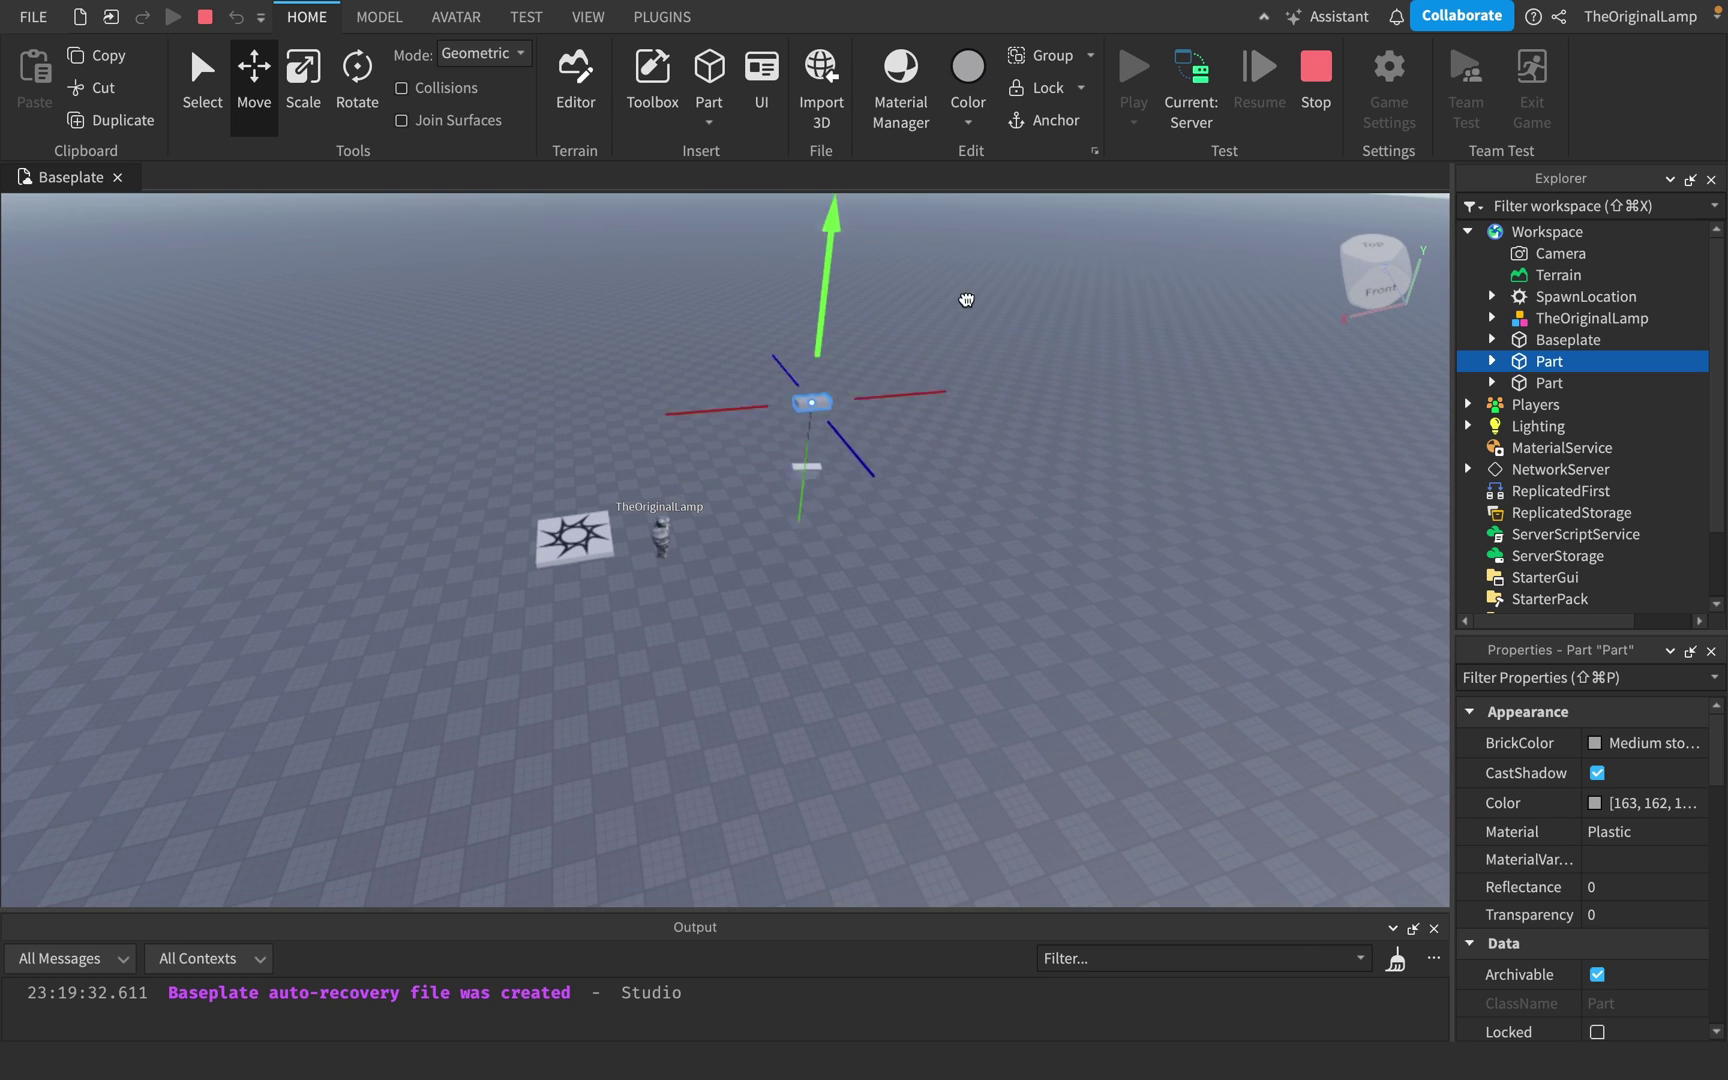
{"action": "key", "text": "shift+F5"}
Raise the part holding the RopeConstraint straight up to a height of about 16 studs.
{"action": "left_click", "coordinate": [1025, 540]}
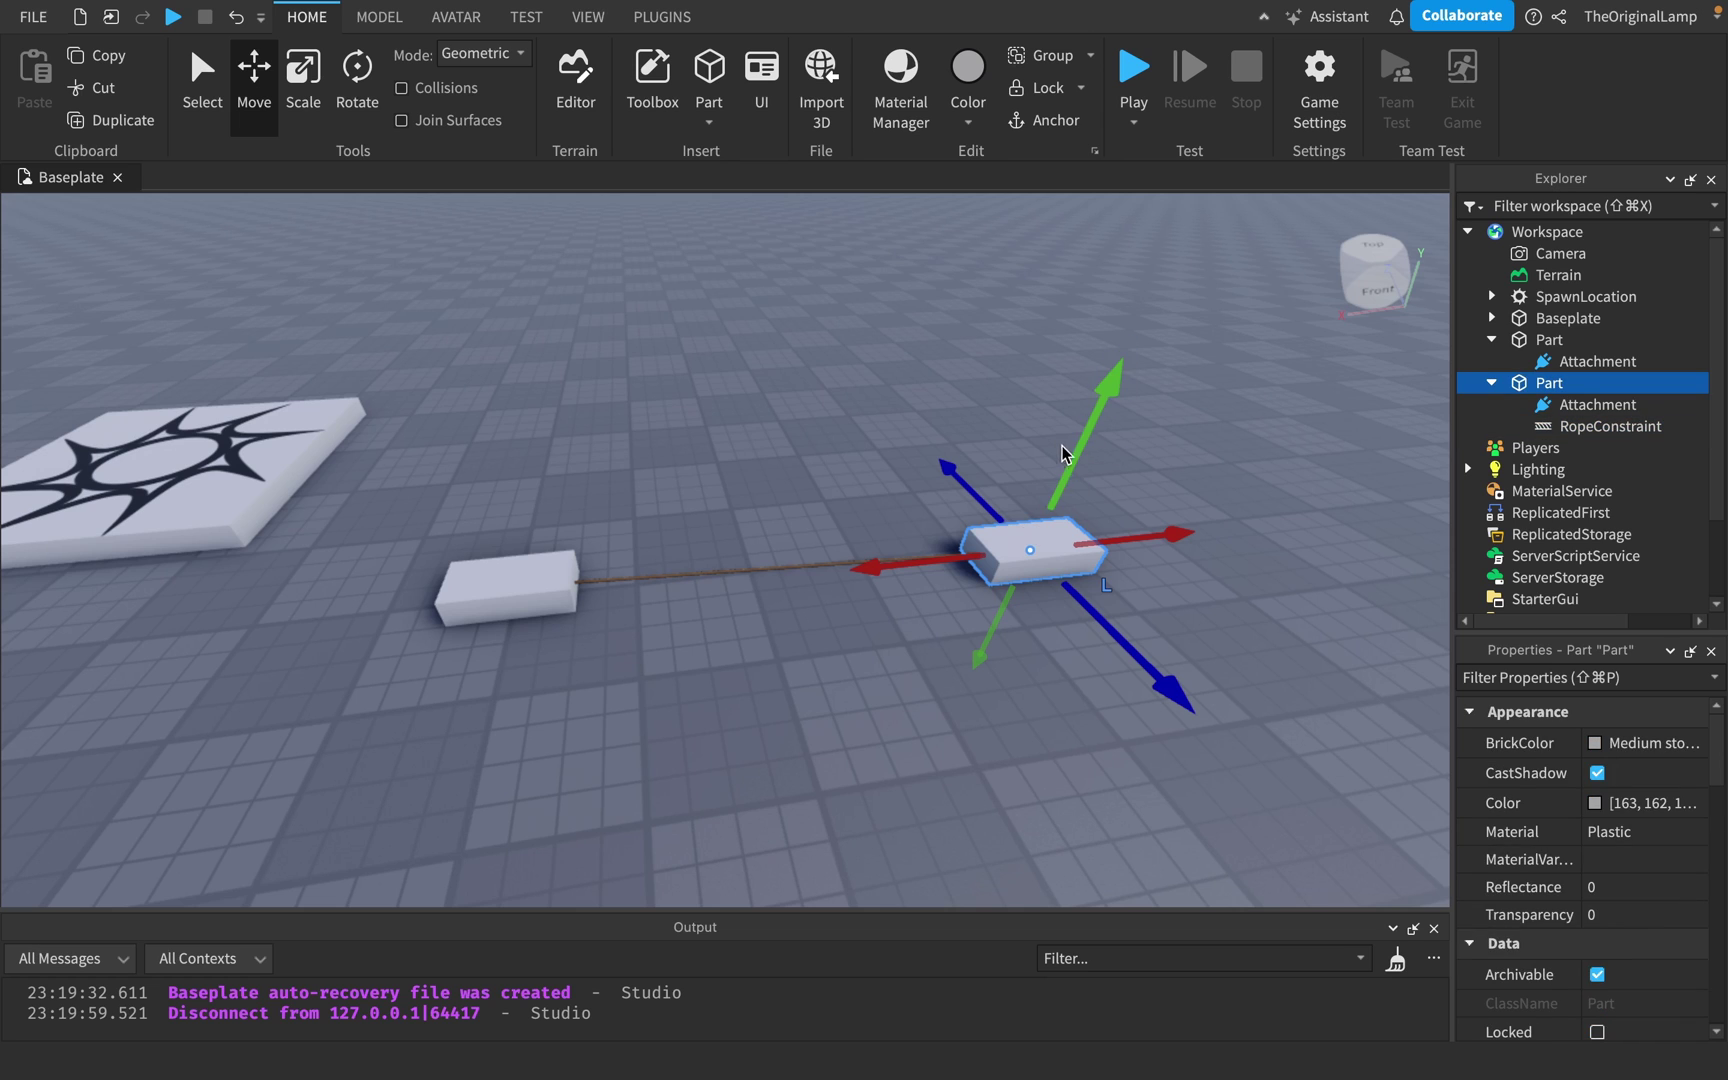
{"action": "left_click_drag", "start_coordinate": [1080, 446], "coordinate": [1176, 282]}
{"action": "scroll", "coordinate": [1035, 330], "scroll_direction": "down", "scroll_amount": 3}
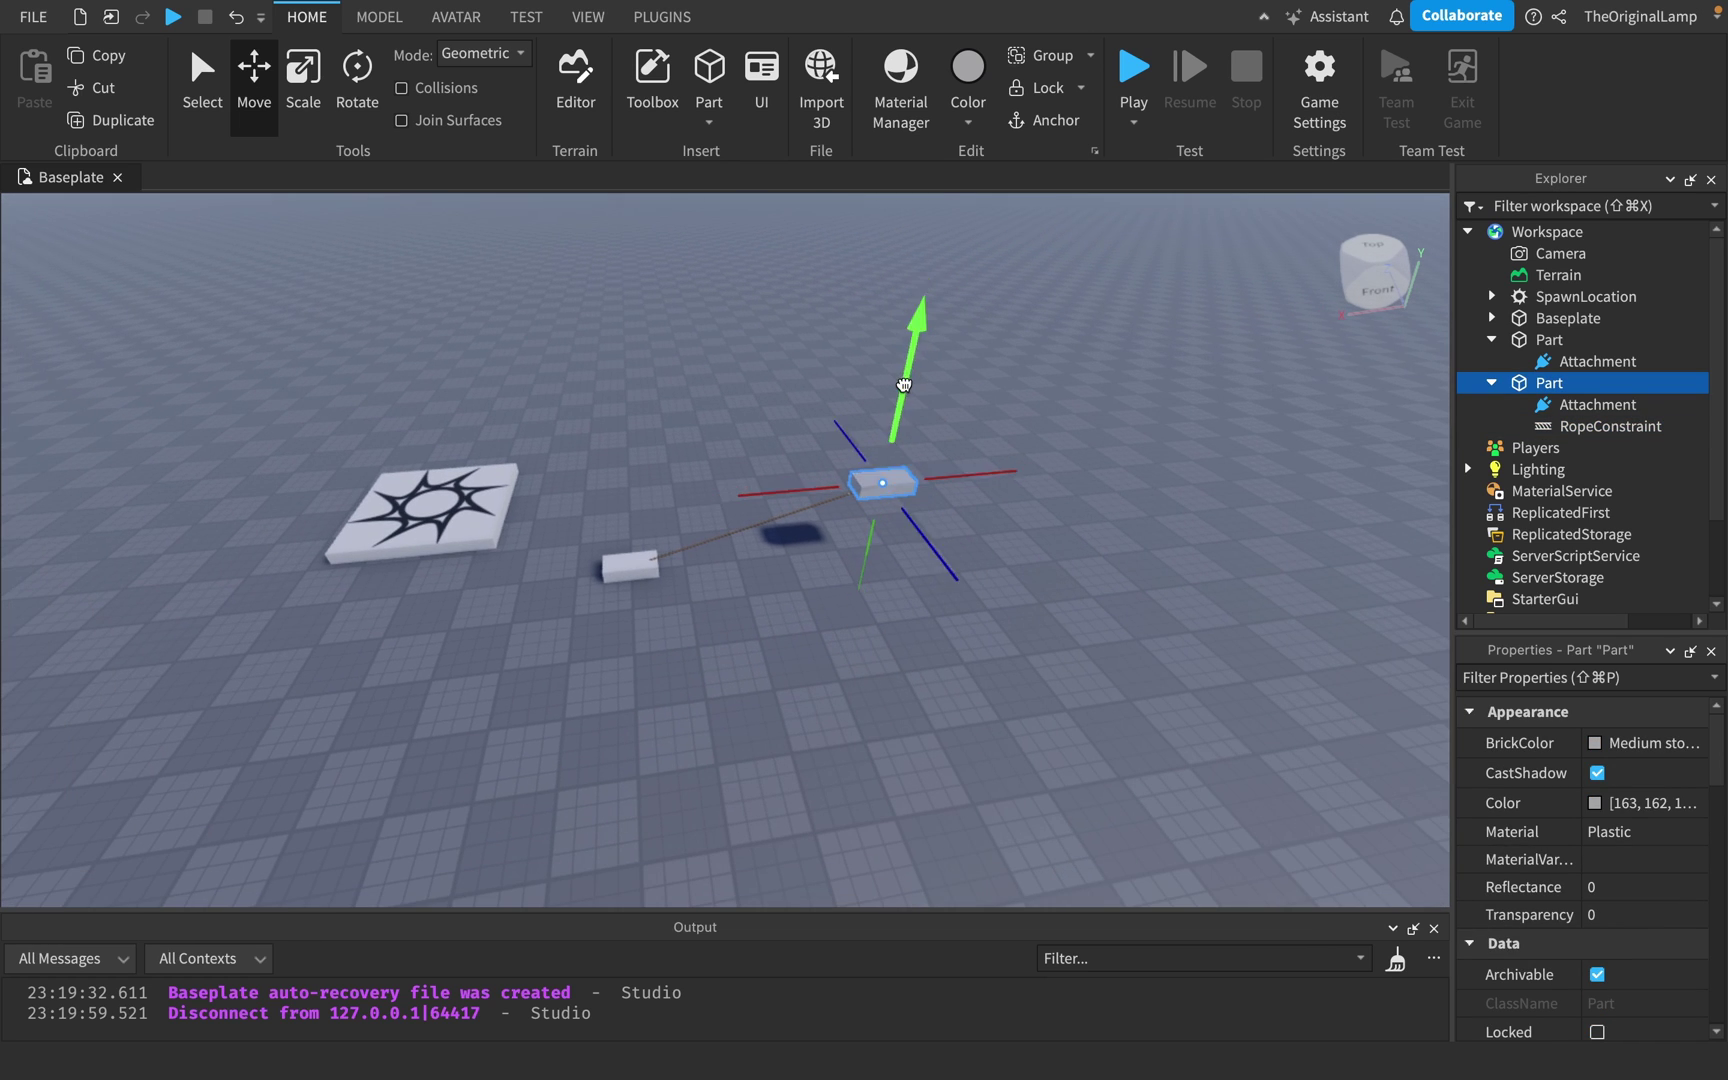
{"action": "left_click_drag", "start_coordinate": [905, 386], "coordinate": [936, 246]}
Anchor the raised part so it stays fixed in the air.
{"action": "scroll", "coordinate": [1546, 803], "scroll_direction": "down", "scroll_amount": 5}
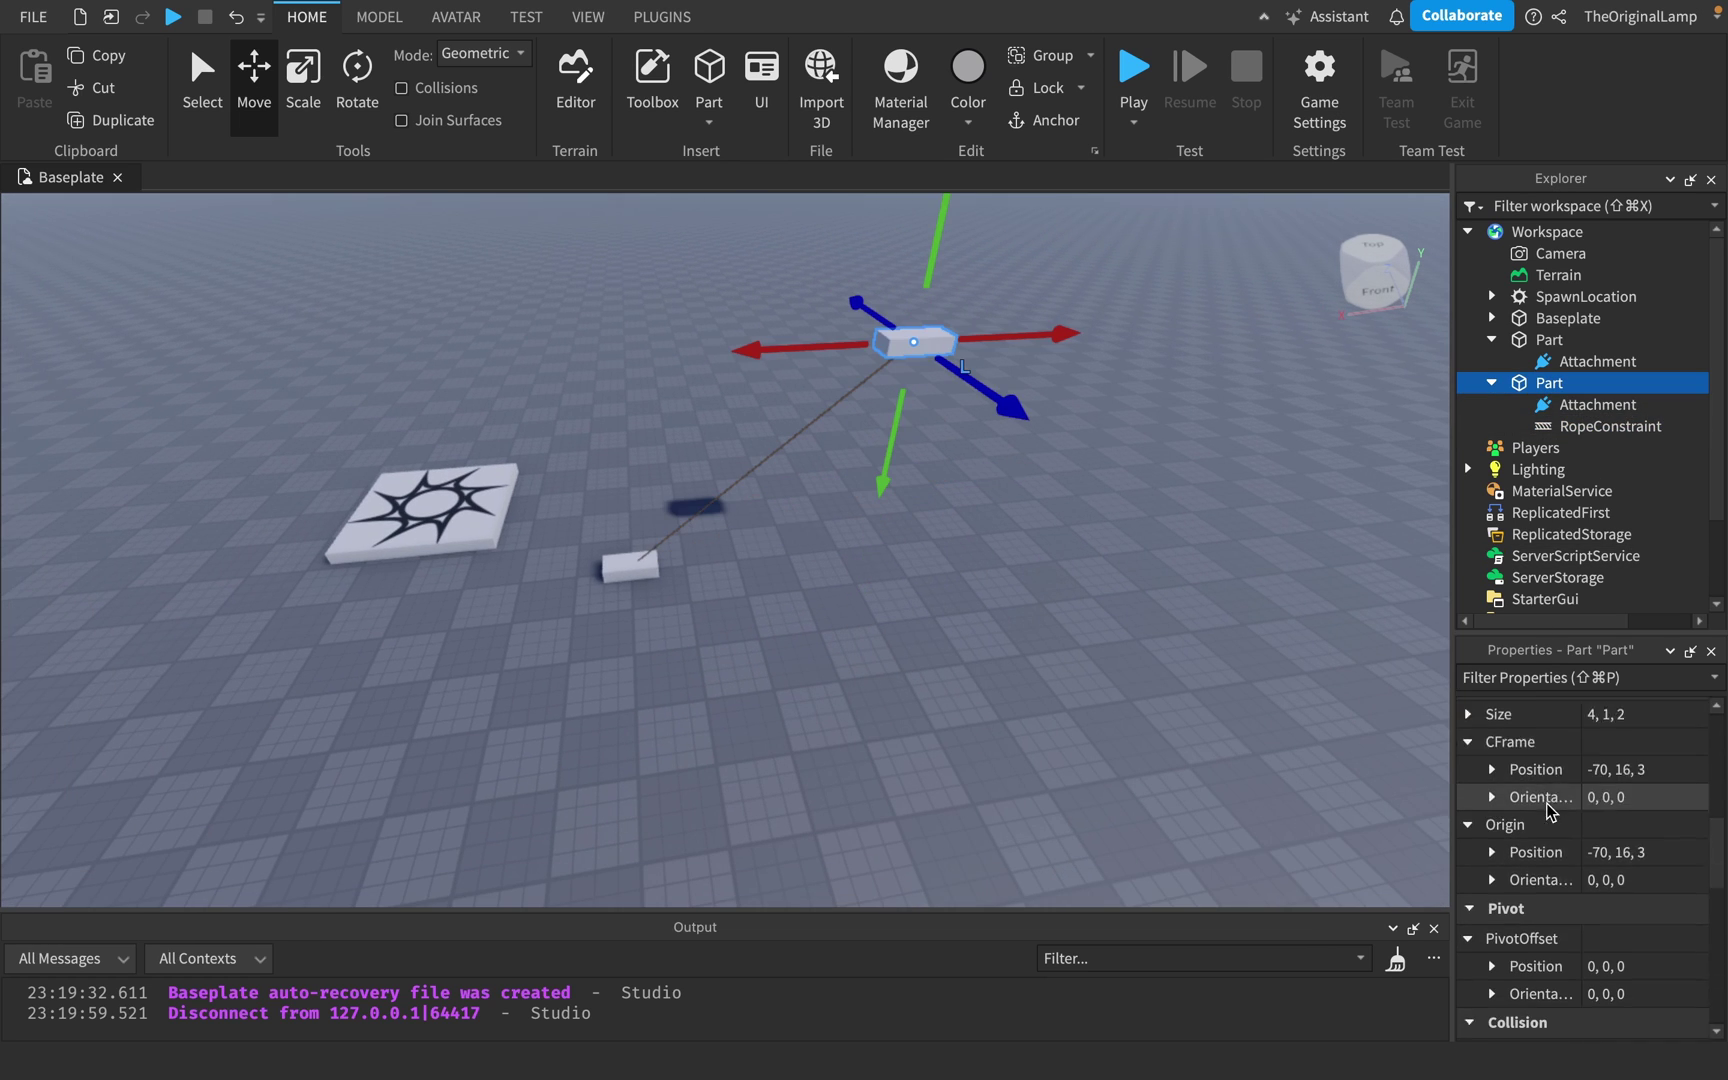
{"action": "scroll", "coordinate": [1546, 803], "scroll_direction": "down", "scroll_amount": 2}
{"action": "left_click", "coordinate": [1597, 960]}
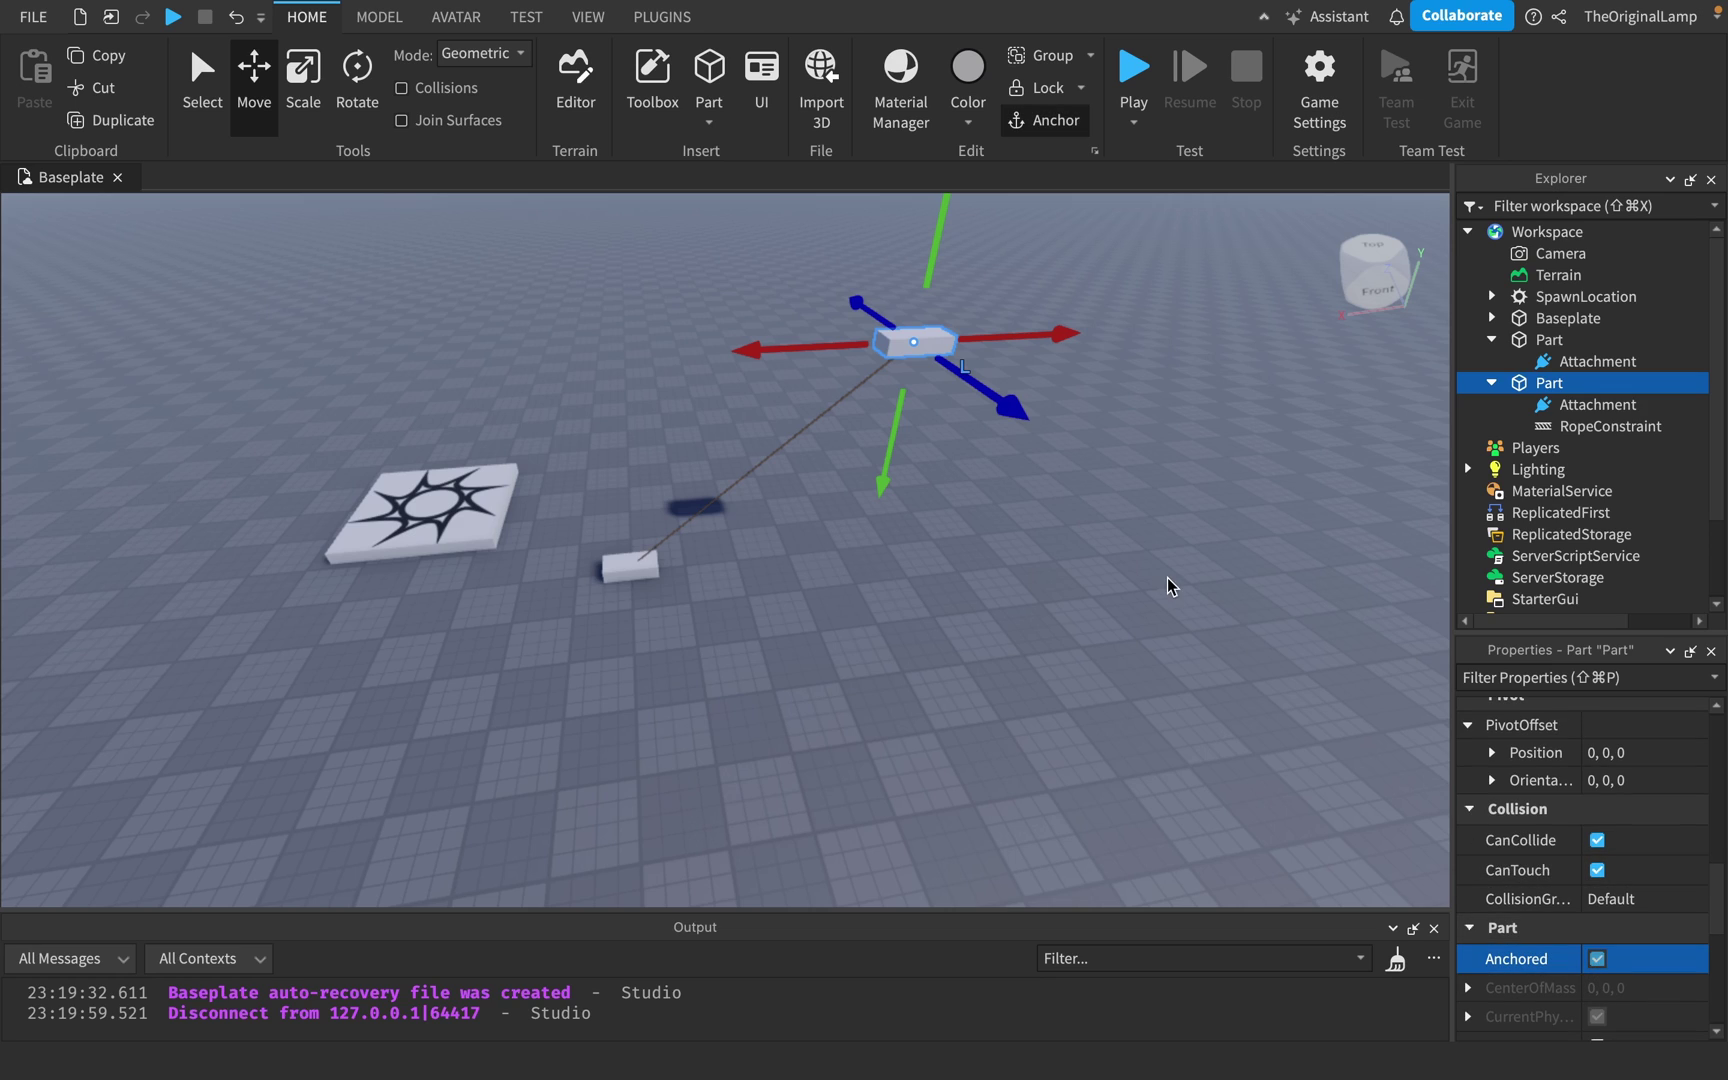
Move the ground part along X to about -67, closer beneath the anchored part, and set the RopeConstraint's Length to 10.
{"action": "left_click", "coordinate": [651, 560]}
{"action": "left_click_drag", "start_coordinate": [720, 573], "coordinate": [906, 557]}
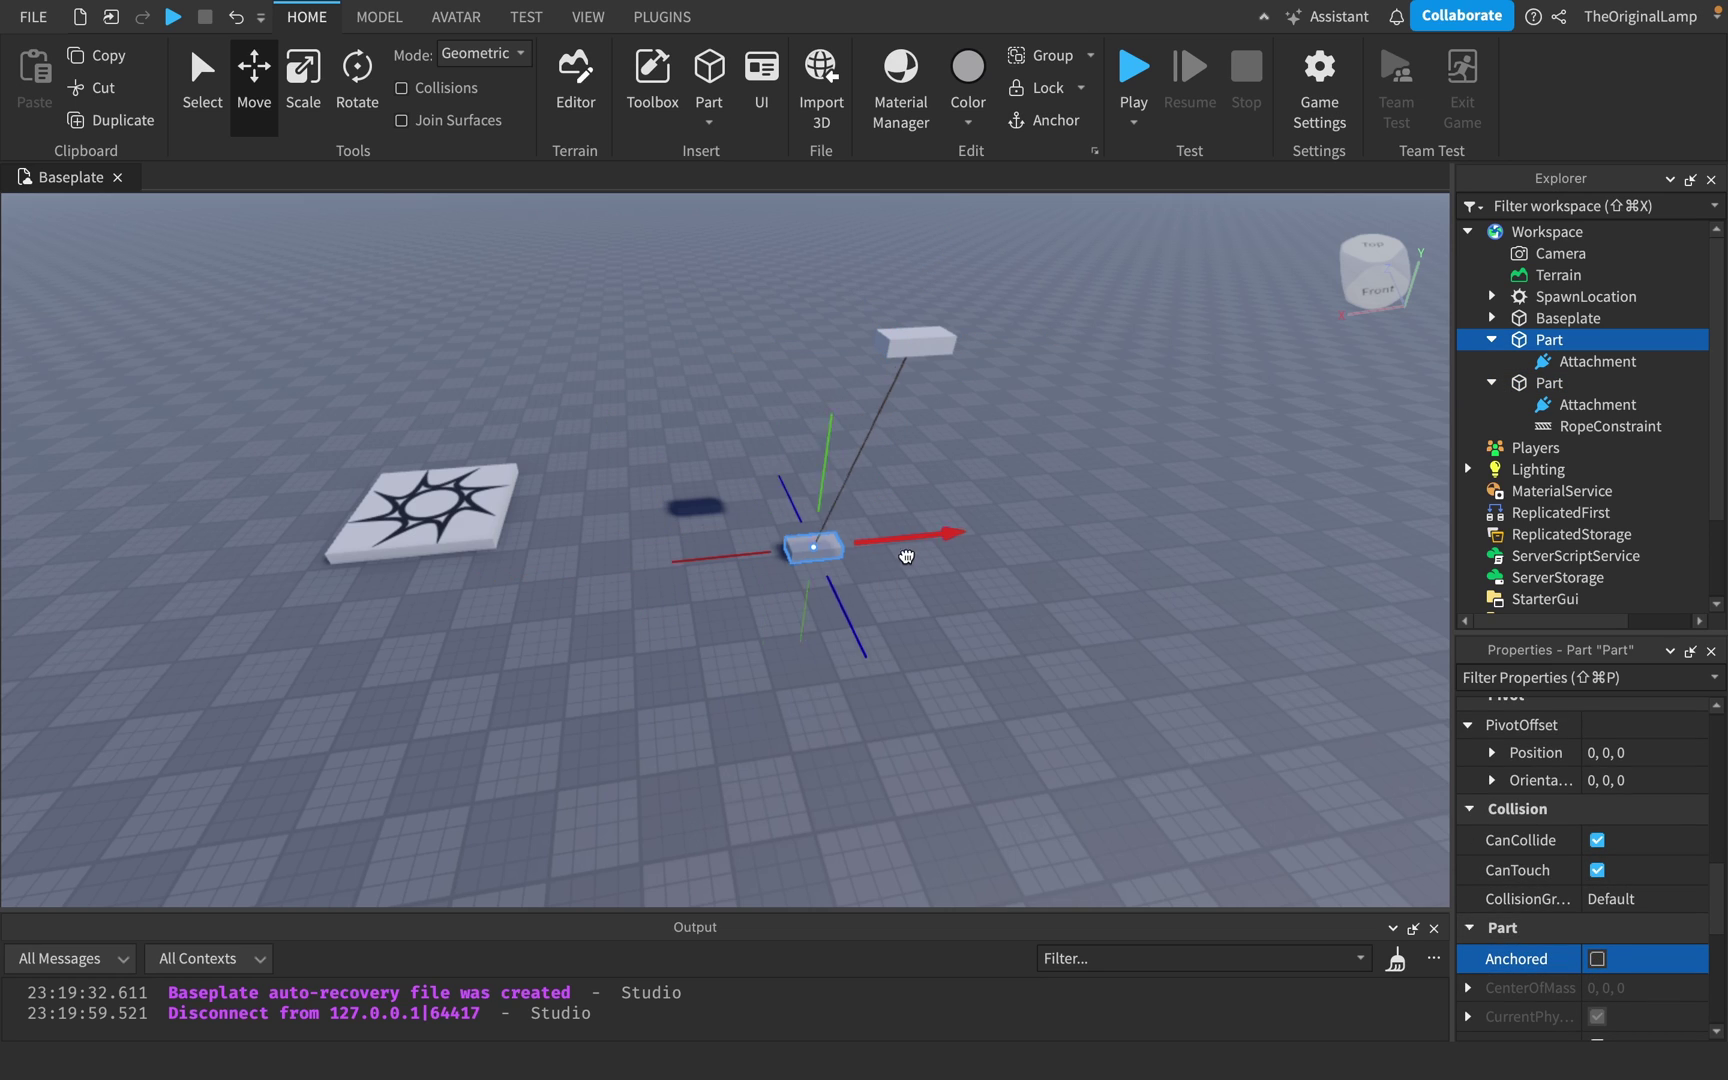
{"action": "left_click", "coordinate": [1600, 426]}
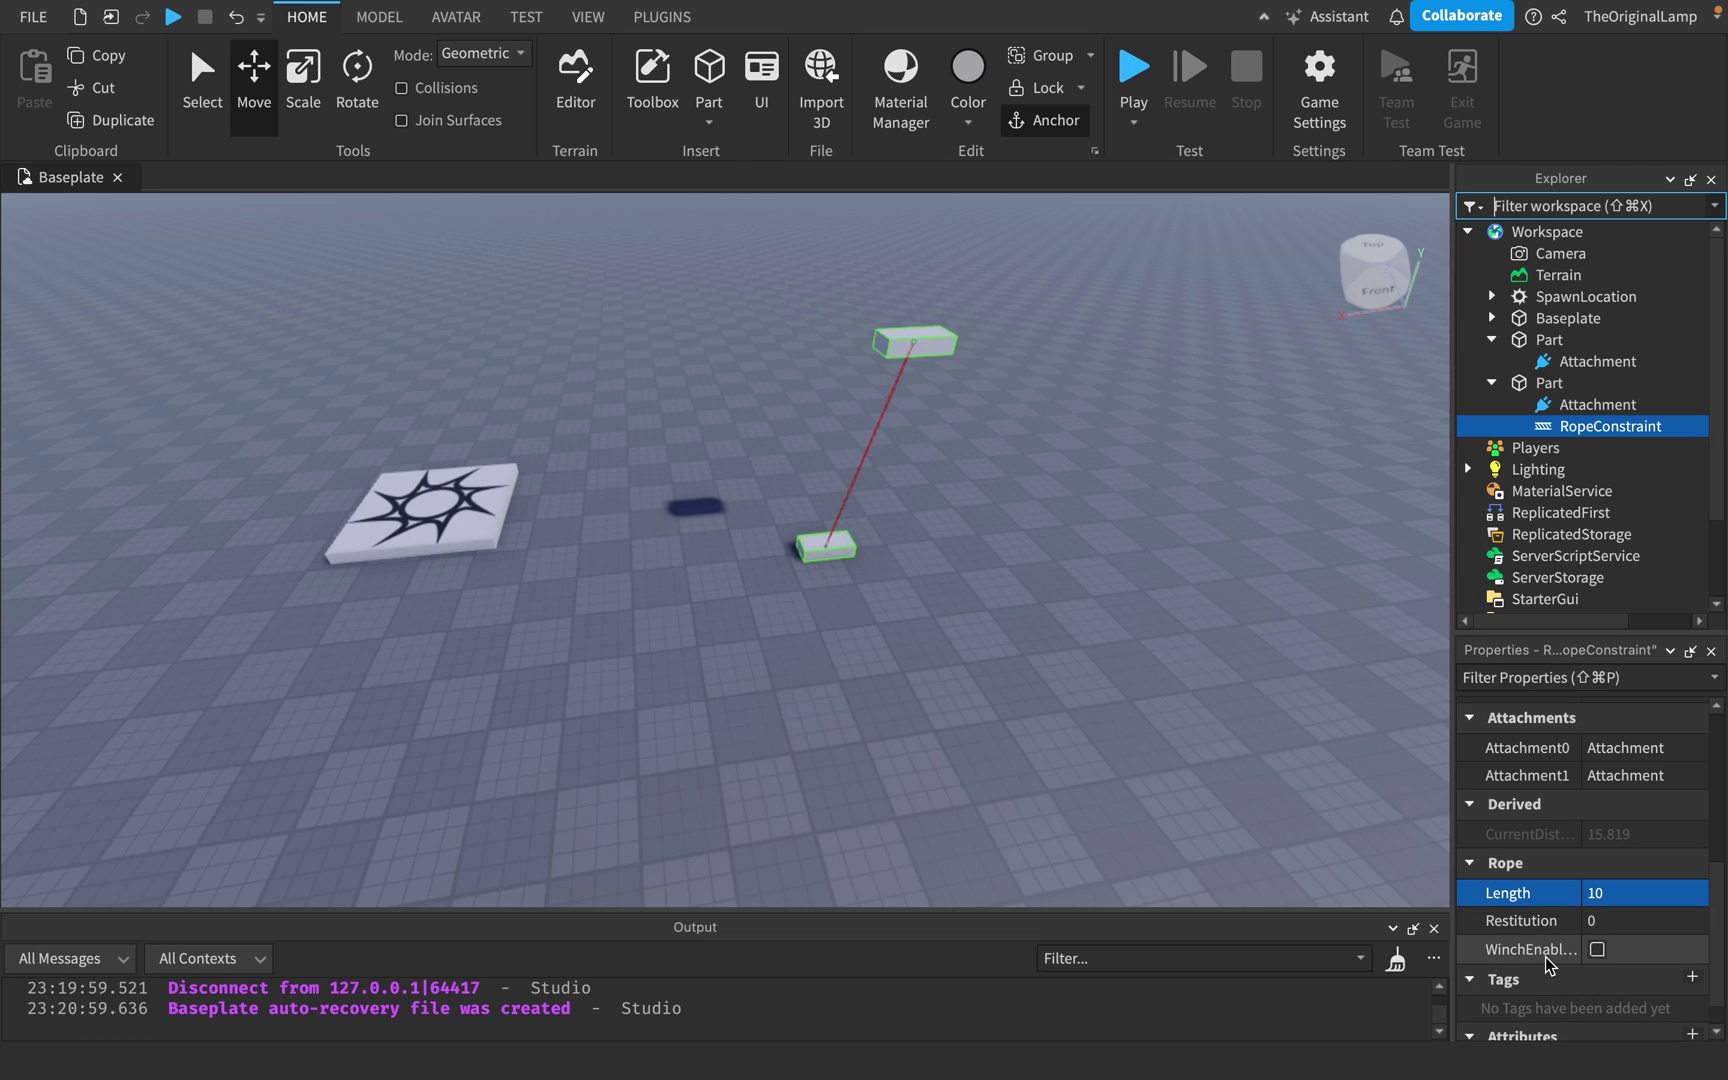
Add a DragDetector to the lower, unanchored part.
{"action": "left_click", "coordinate": [1545, 384]}
{"action": "left_click", "coordinate": [1541, 340]}
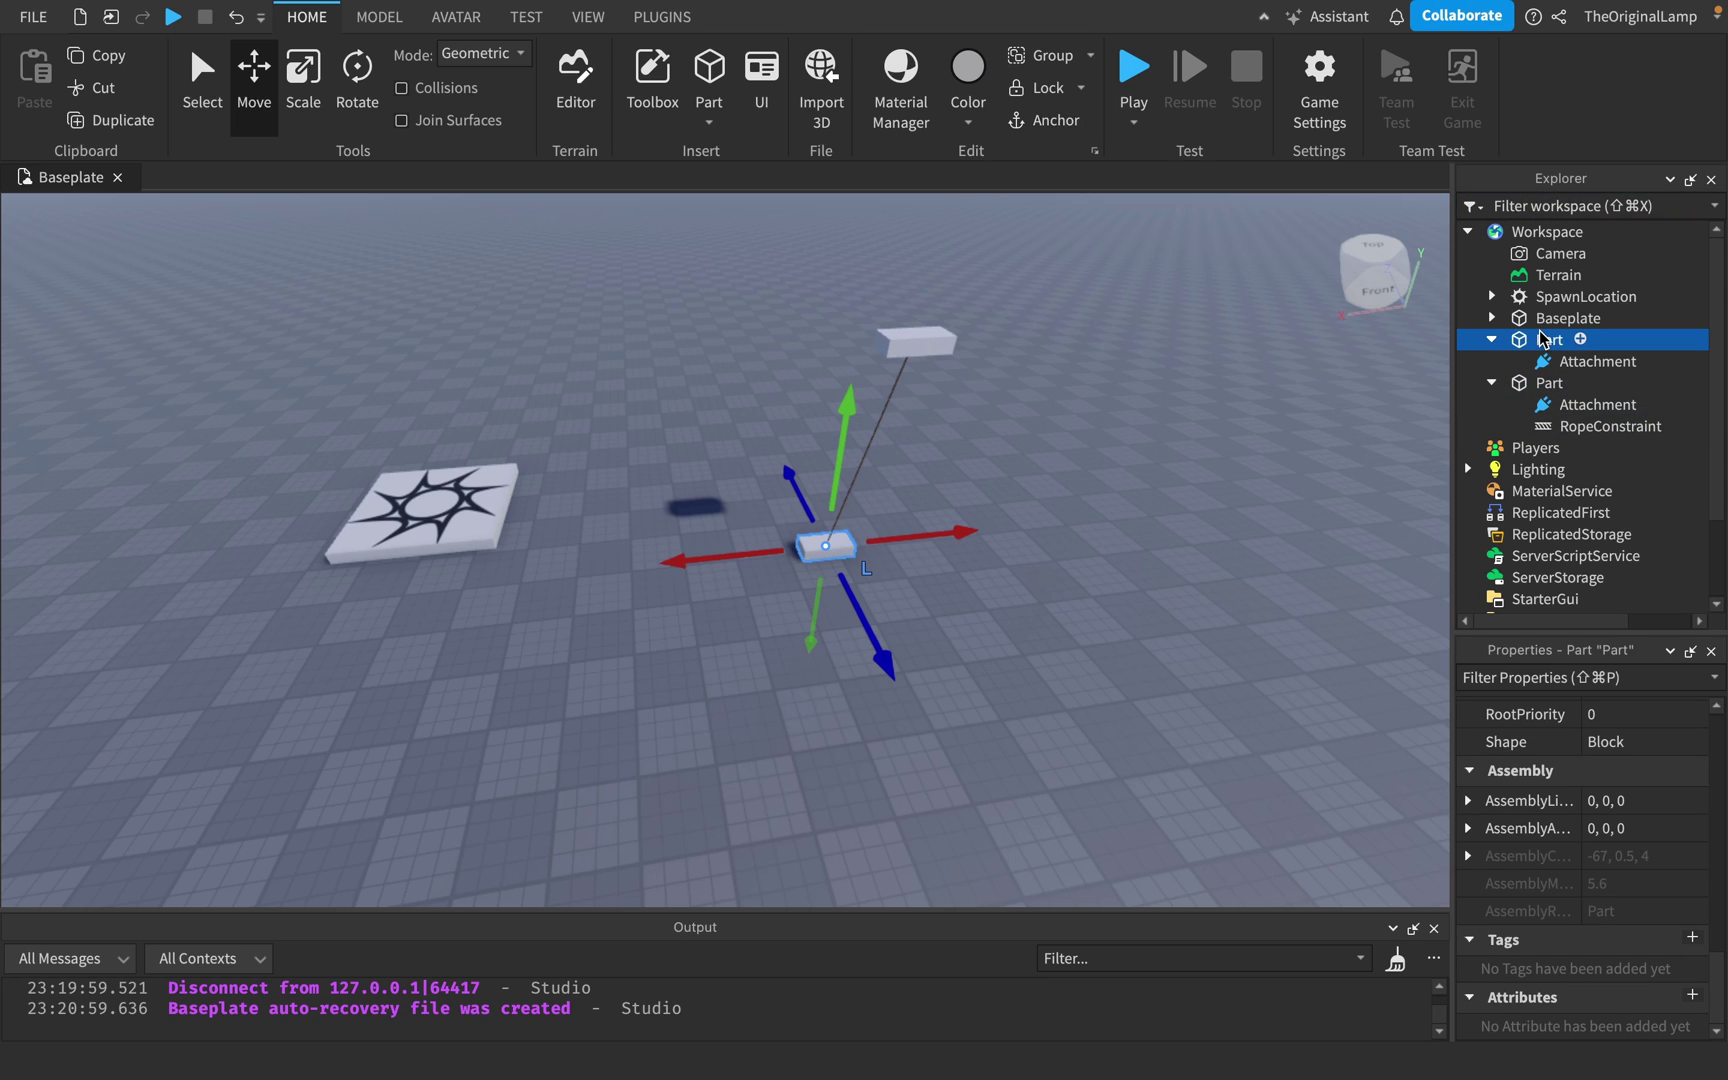
{"action": "left_click", "coordinate": [1579, 340]}
{"action": "type", "text": "de"}
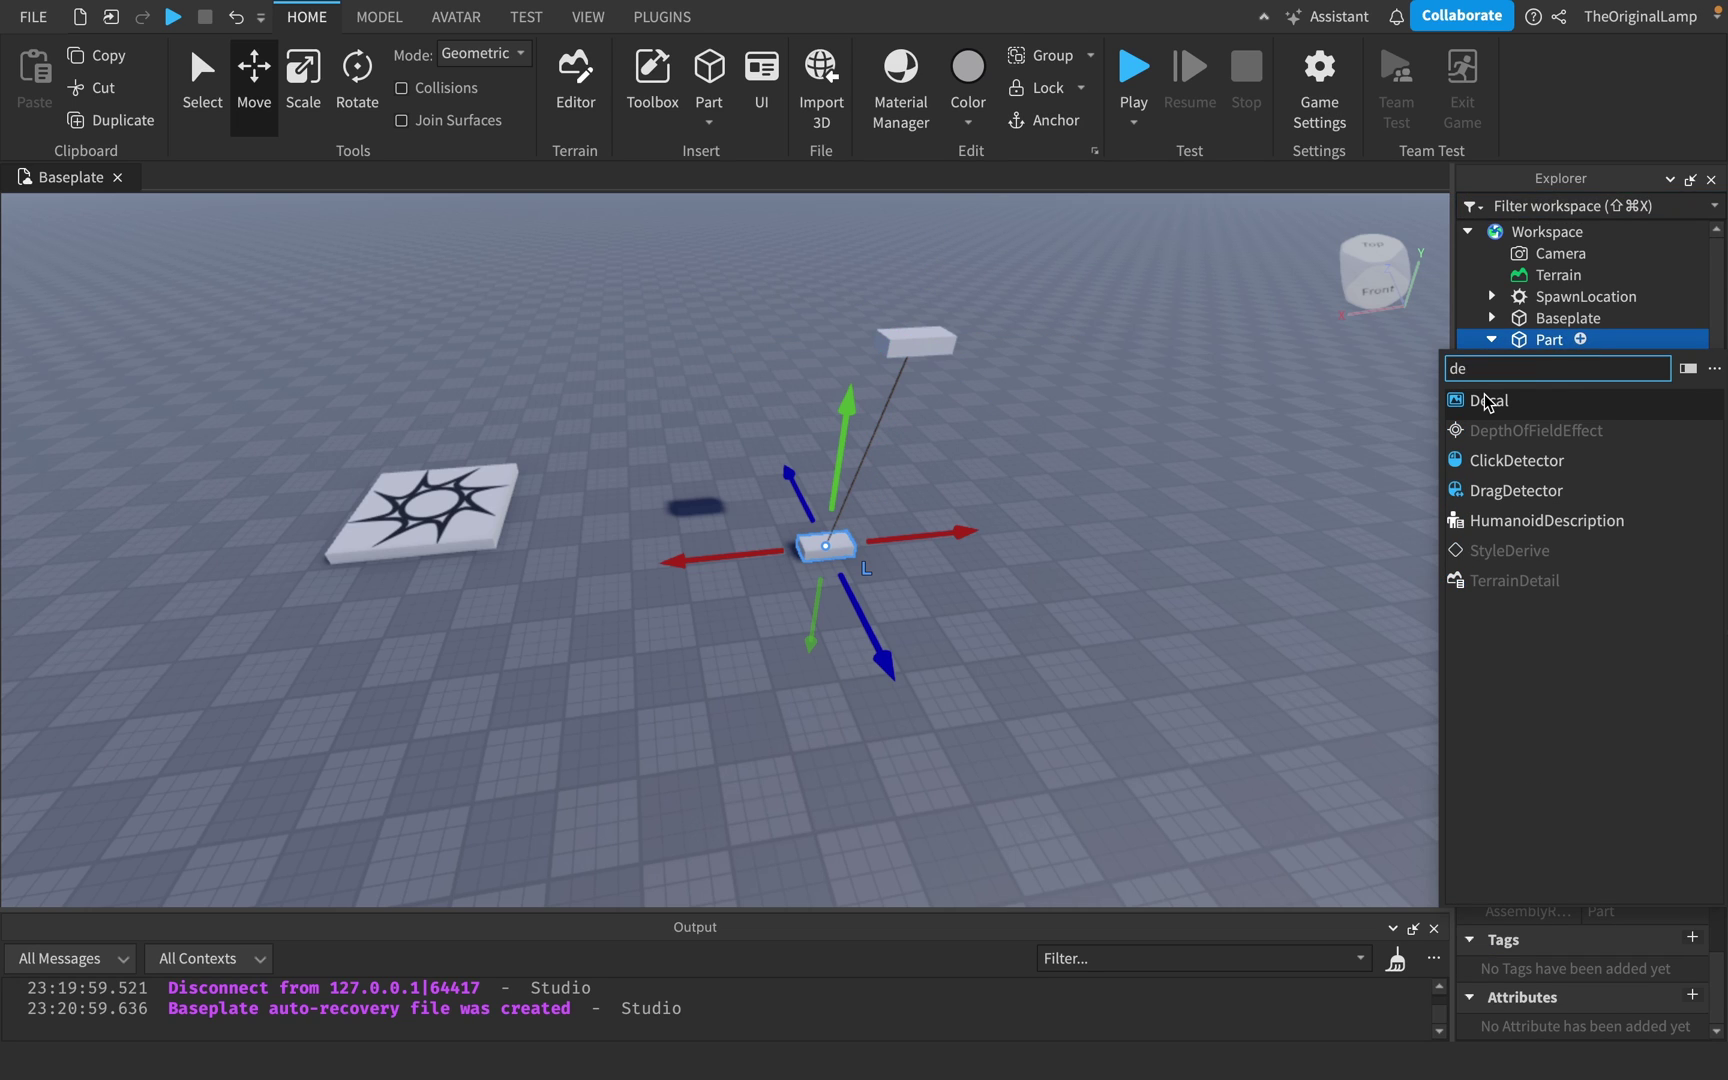
{"action": "left_click", "coordinate": [1497, 490]}
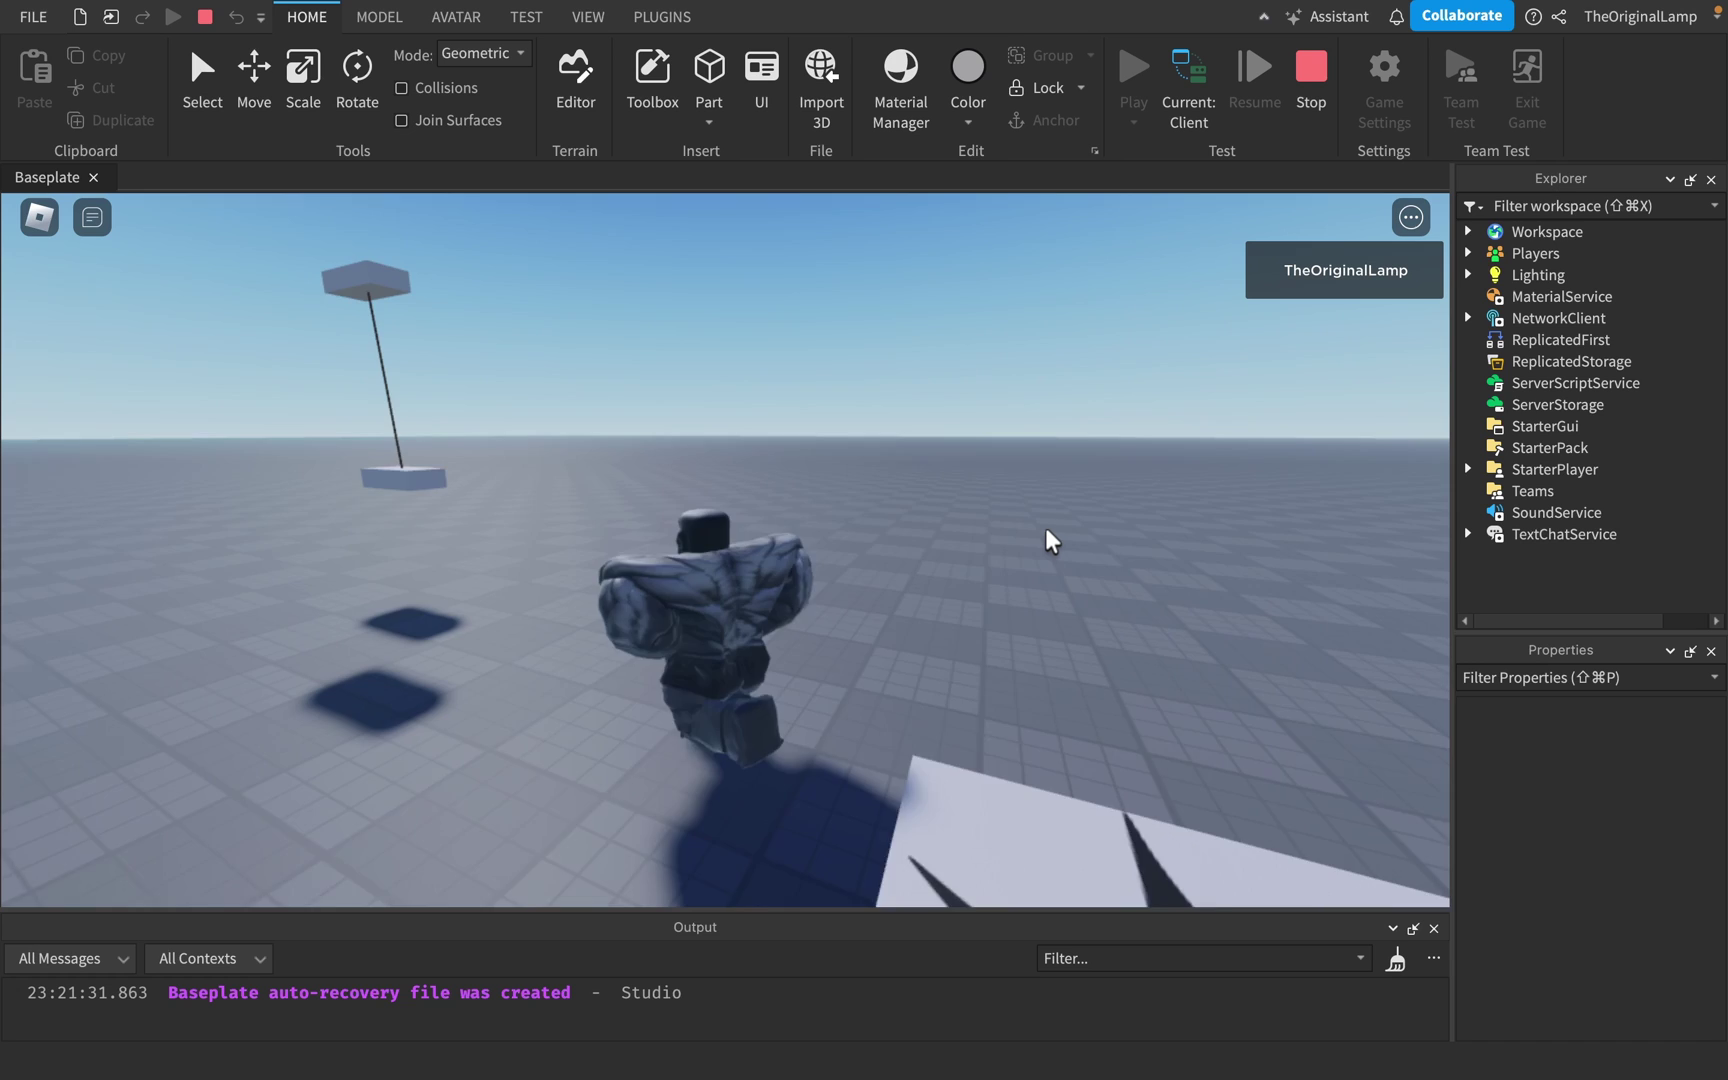
Playtest the setup by walking and jumping the character into the hanging part to make it swing.
{"action": "key", "text": "w"}
{"action": "key", "text": "a"}
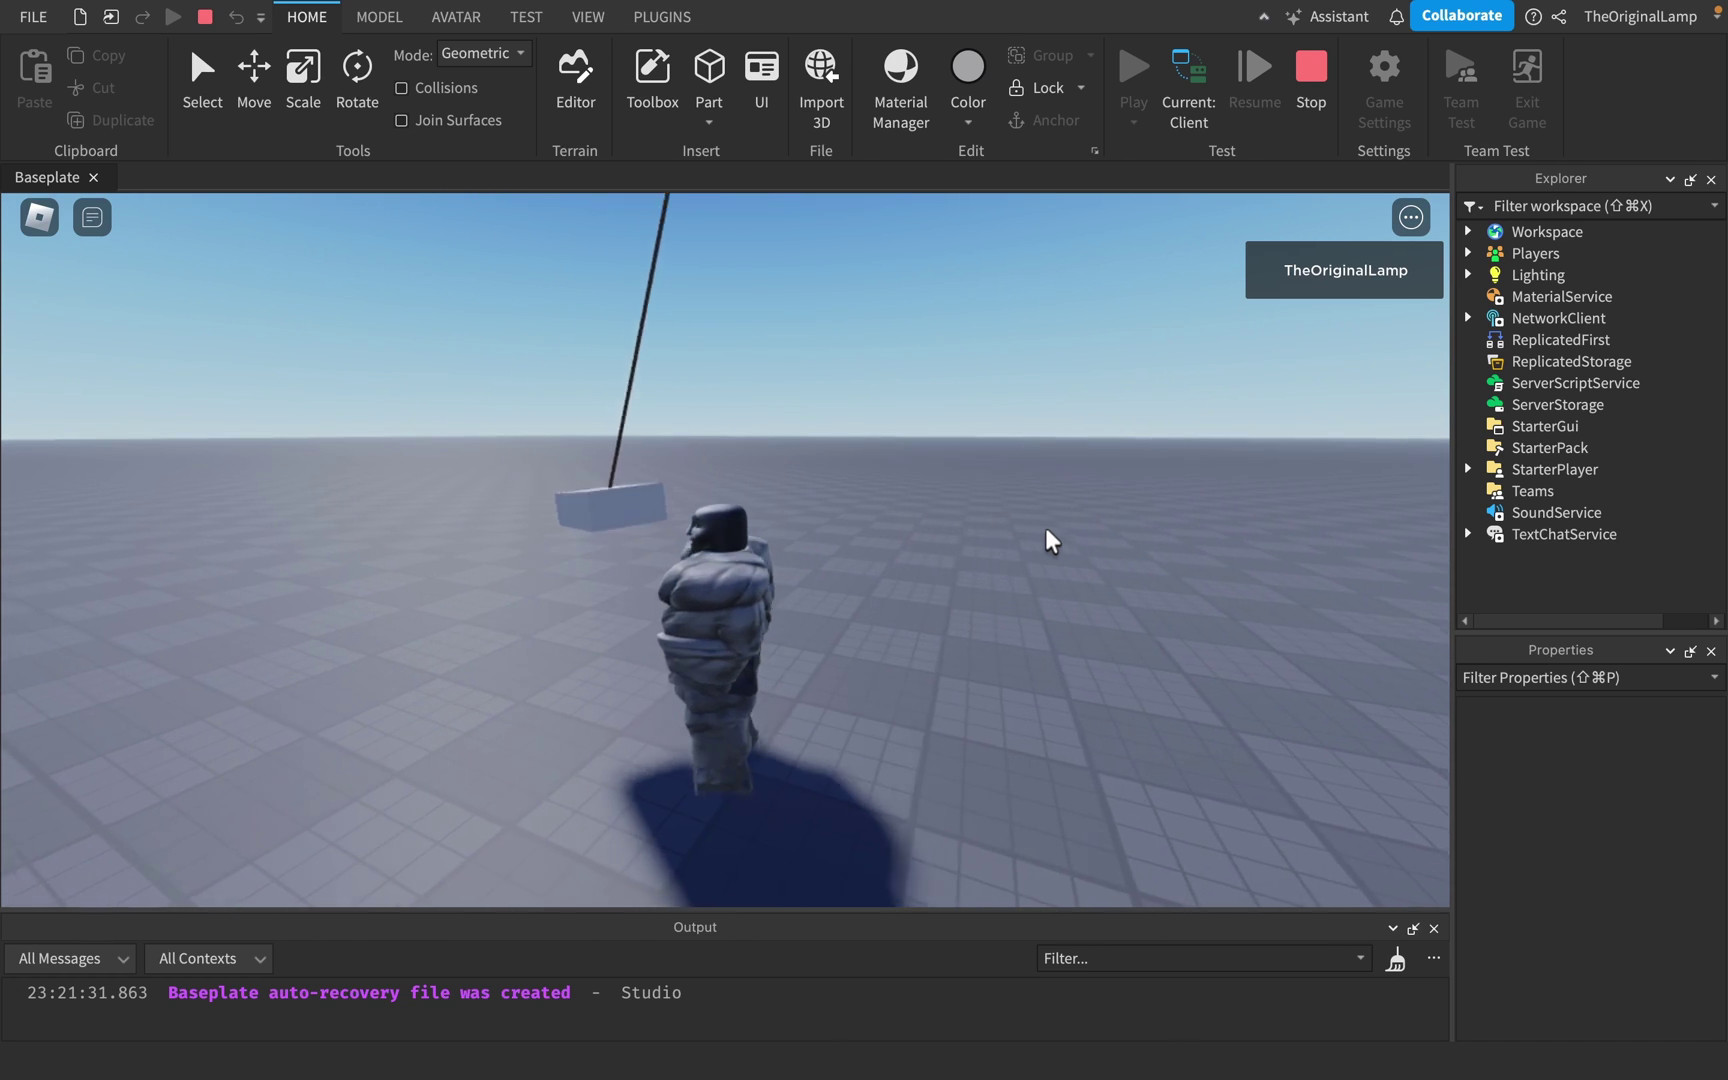
{"action": "key", "text": "space"}
{"action": "key", "text": "d"}
{"action": "key", "text": "a"}
{"action": "key", "text": "d"}
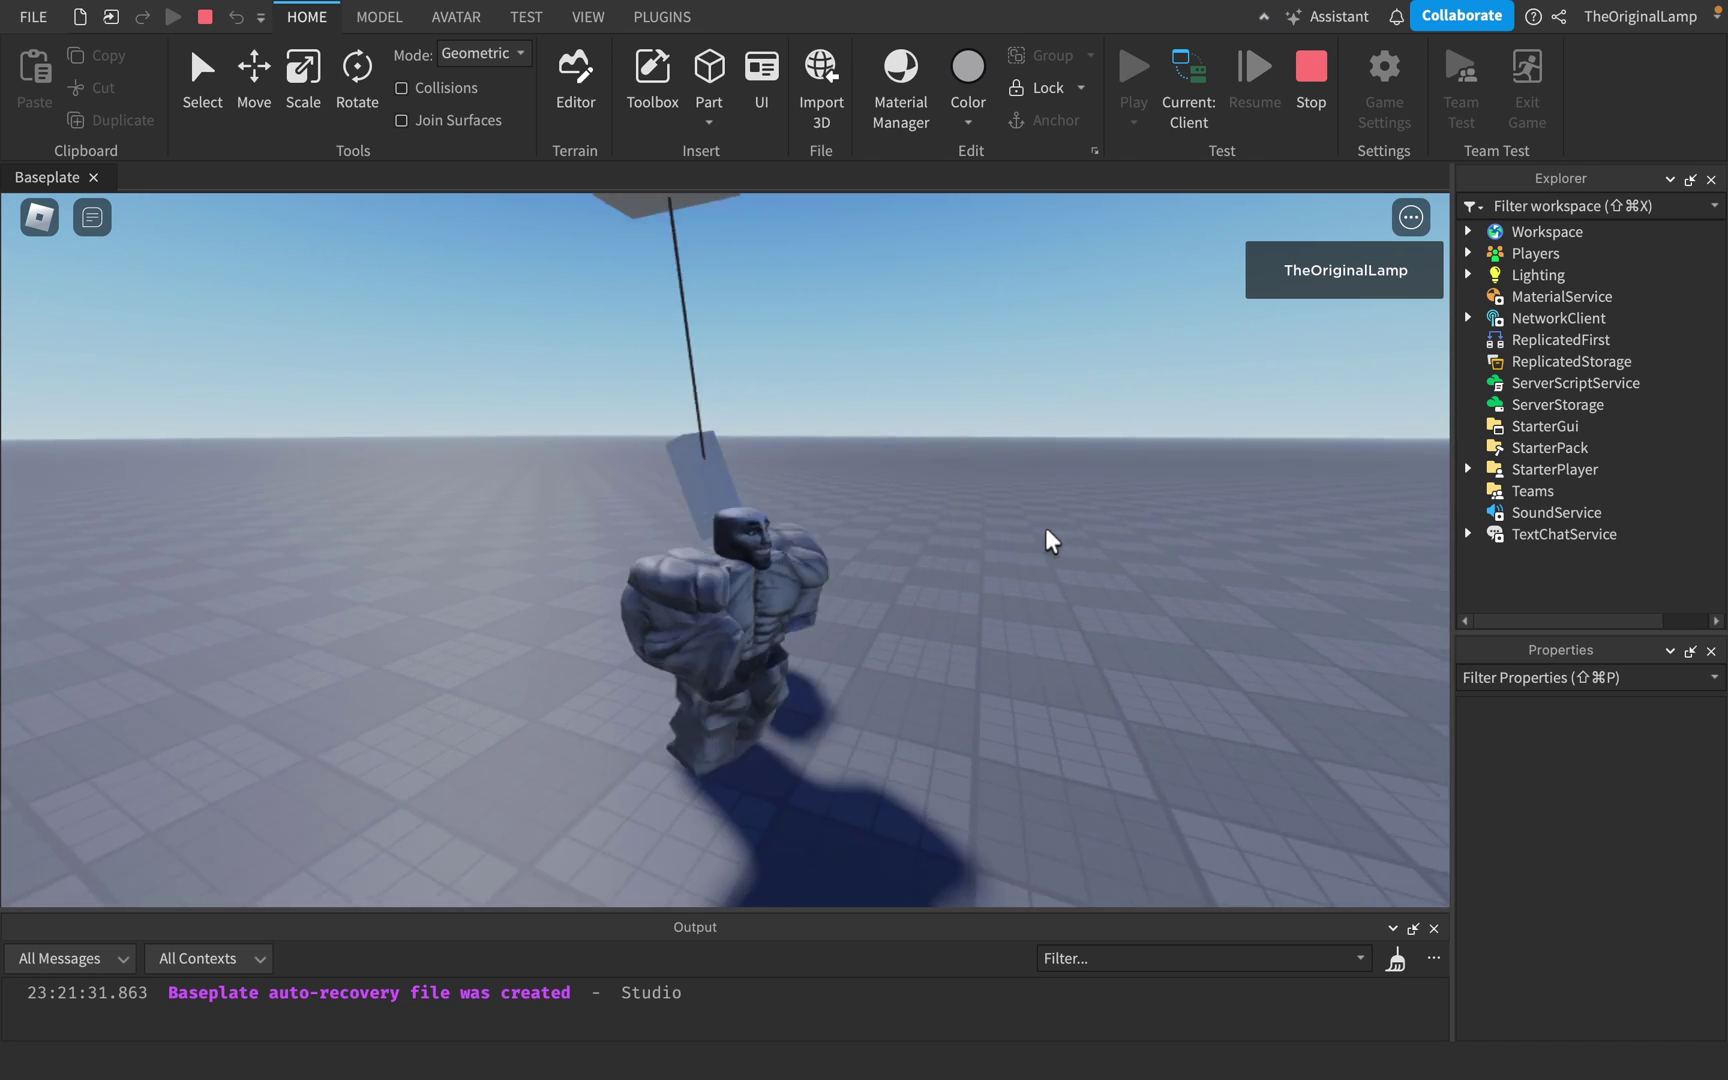
{"action": "key", "text": "Left"}
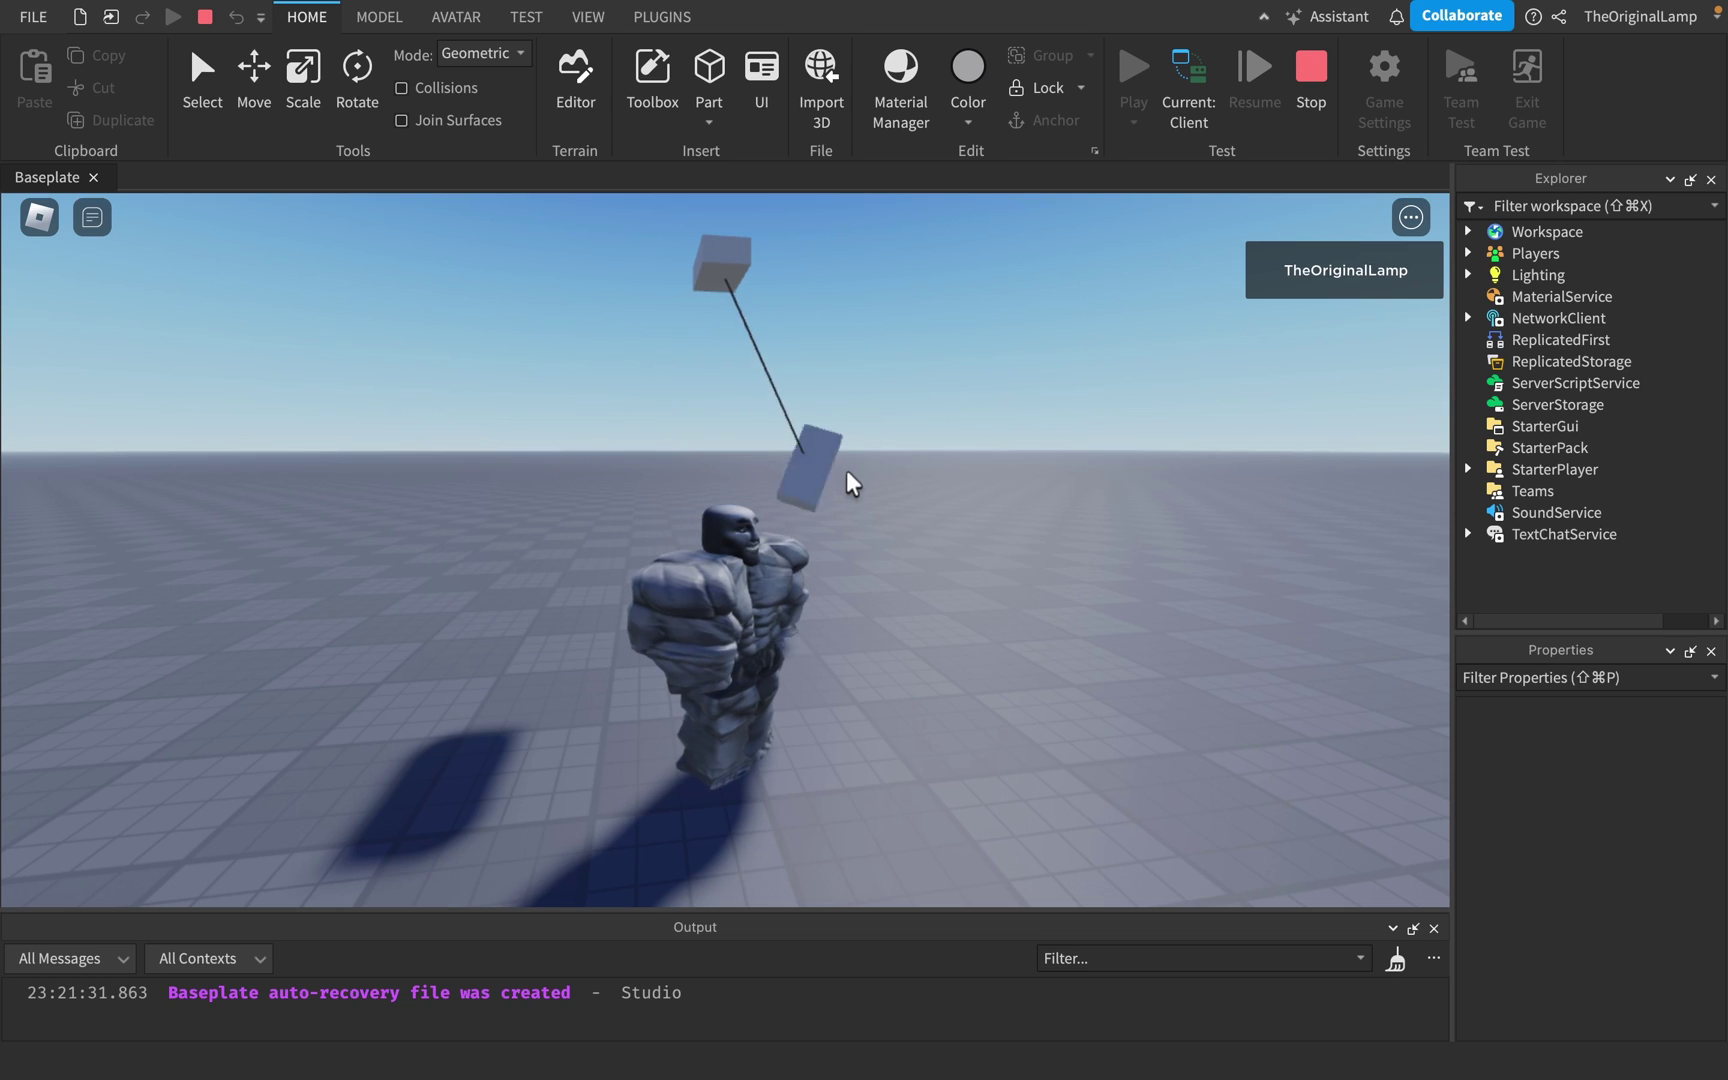
{"action": "key", "text": "w"}
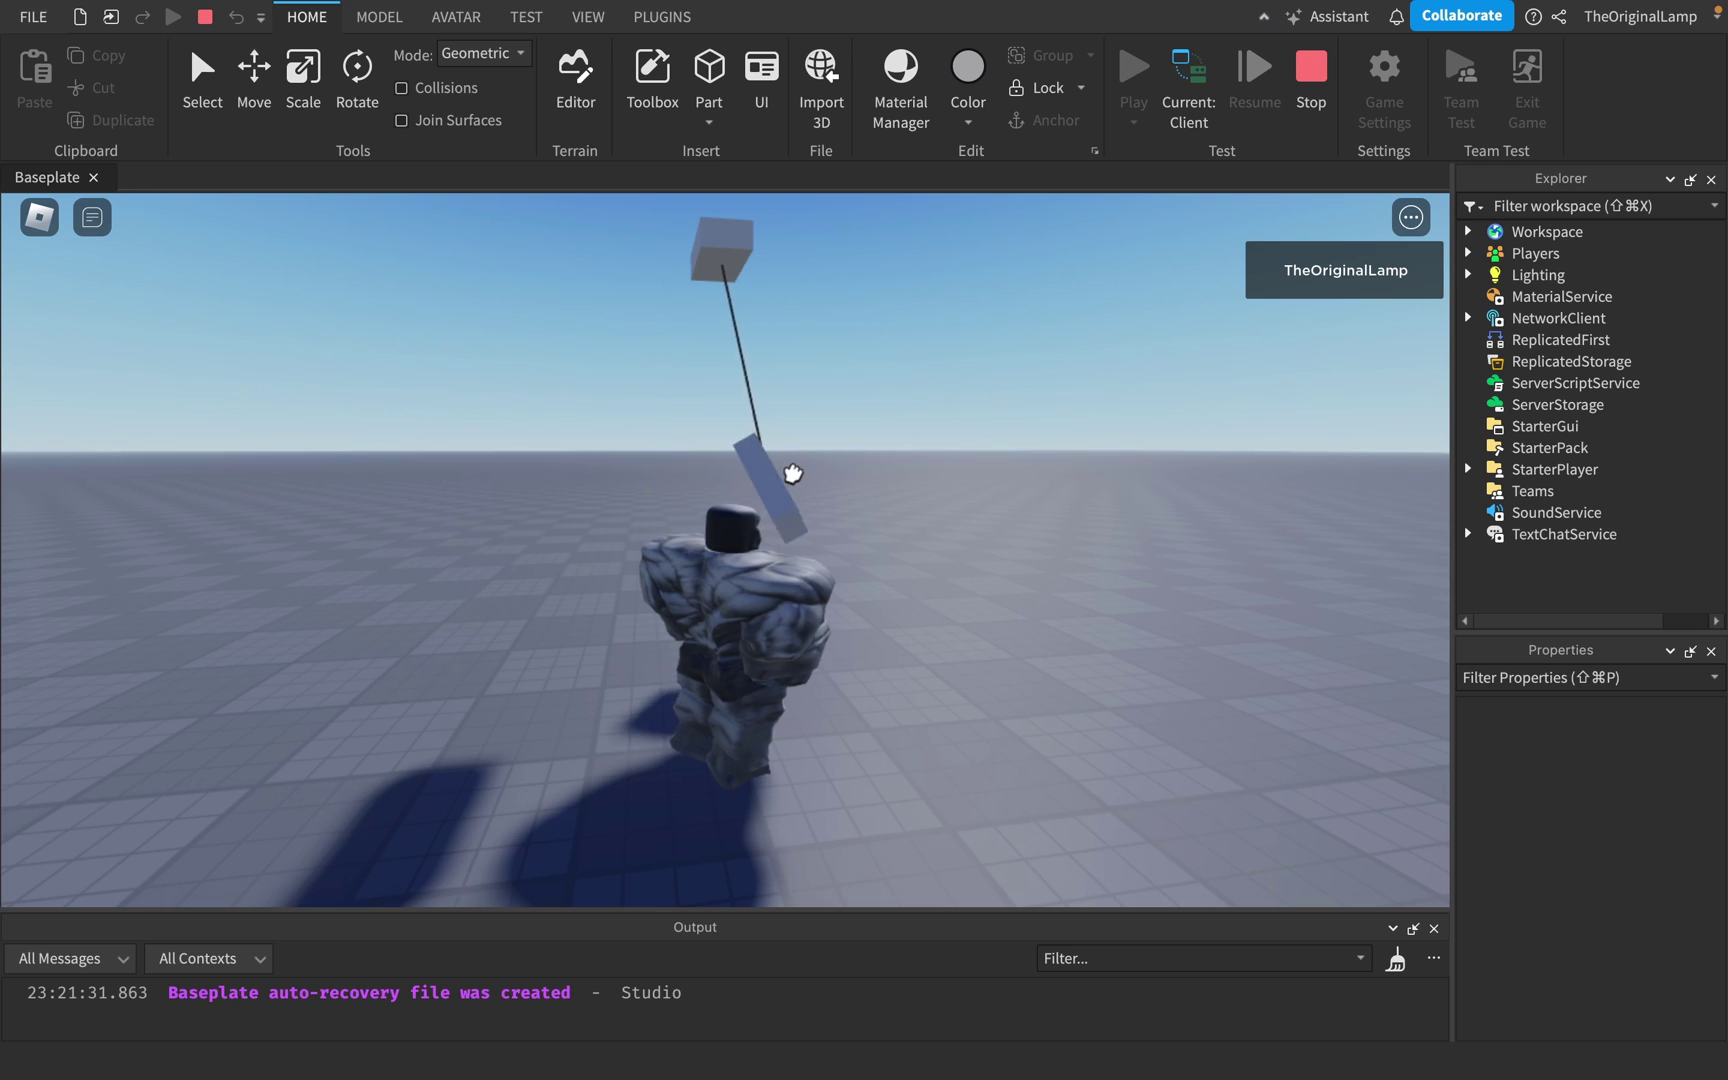
Pull the hanging part around in the playtest, jump the character, and end the playtest.
{"action": "left_click_drag", "start_coordinate": [844, 409], "coordinate": [886, 607]}
{"action": "key", "text": "space"}
{"action": "key", "text": "shift+F5"}
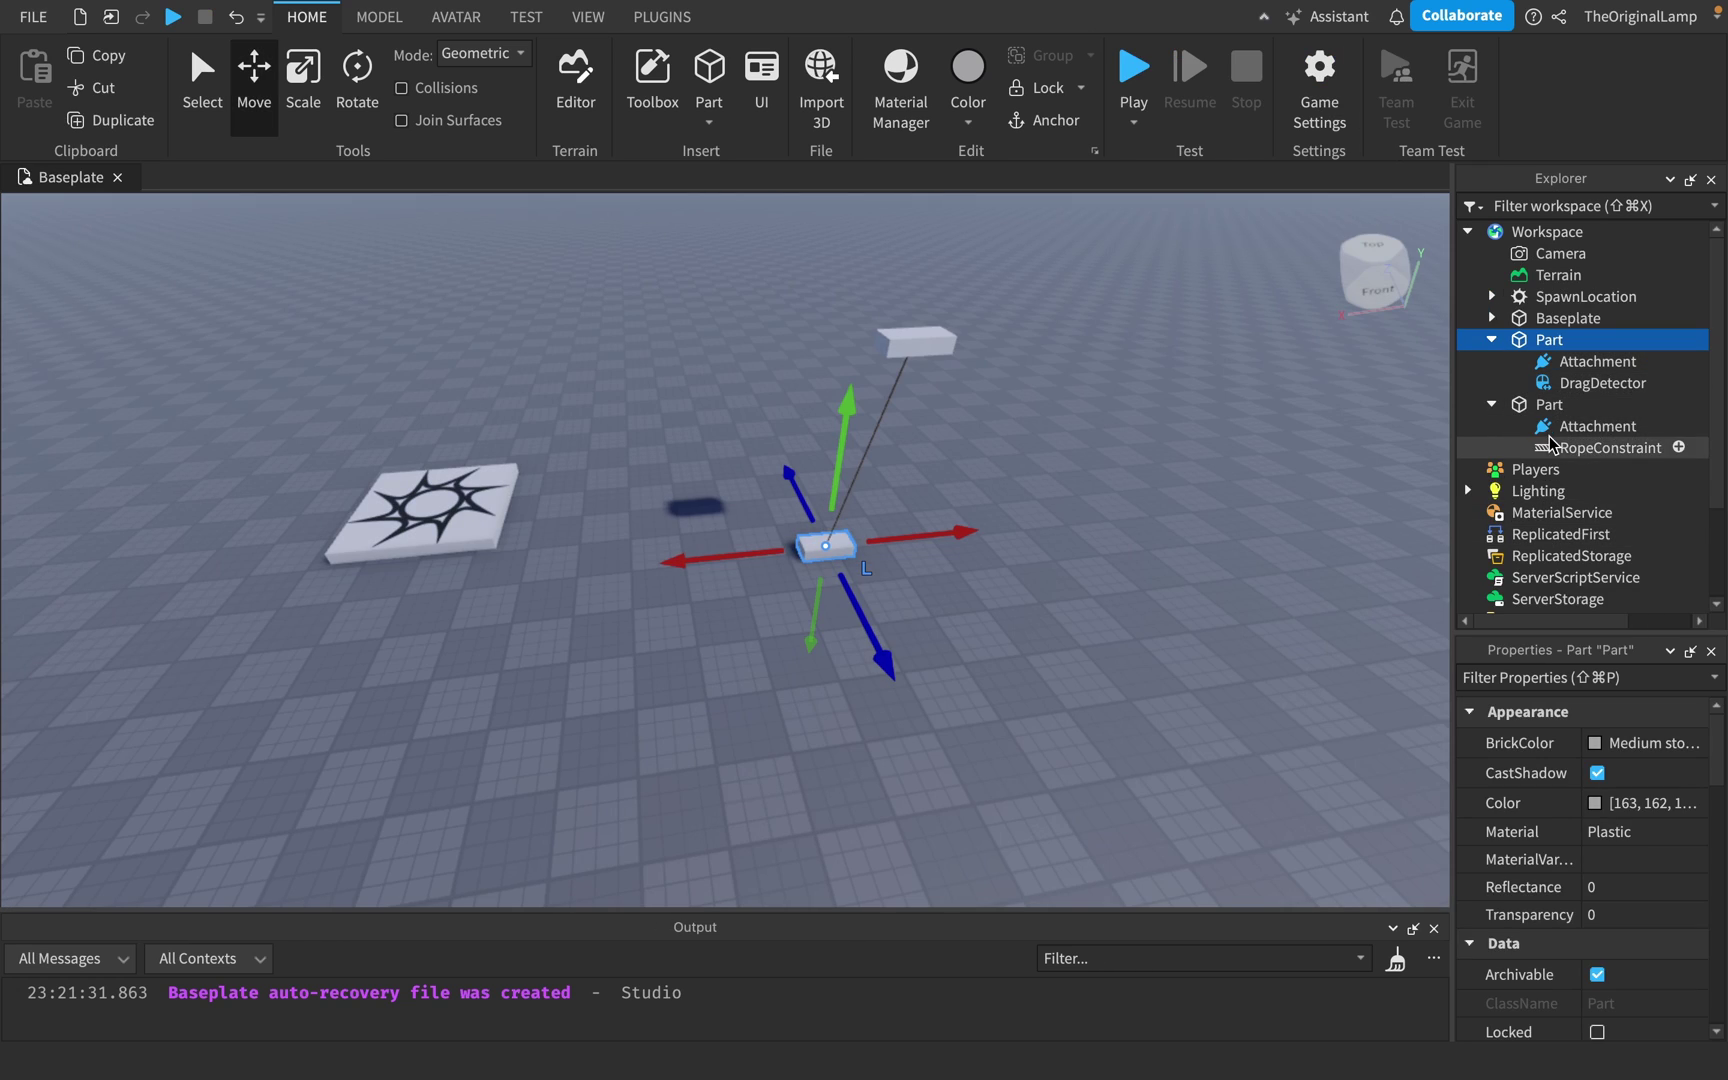
Set the RopeConstraint's Restitution to 1.
{"action": "left_click", "coordinate": [1548, 442]}
{"action": "scroll", "coordinate": [1550, 796], "scroll_direction": "down", "scroll_amount": 5}
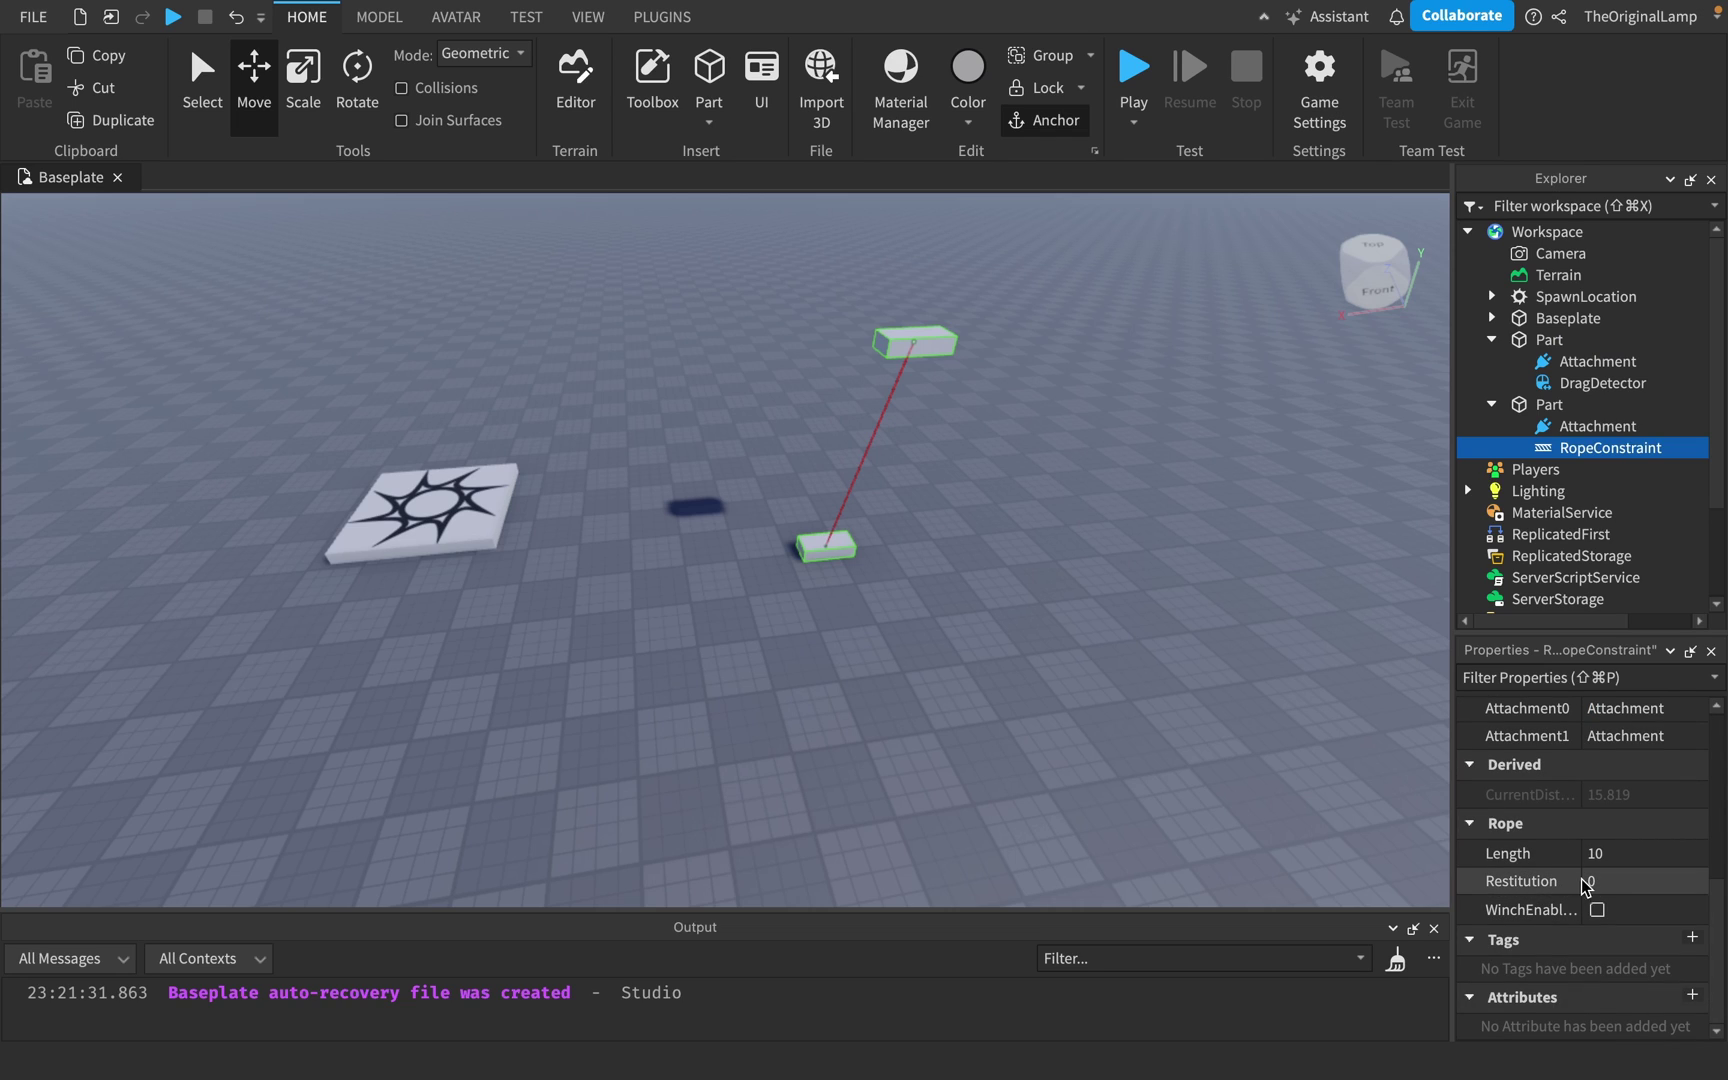
{"action": "key", "text": "XF86MonBrightnessDown"}
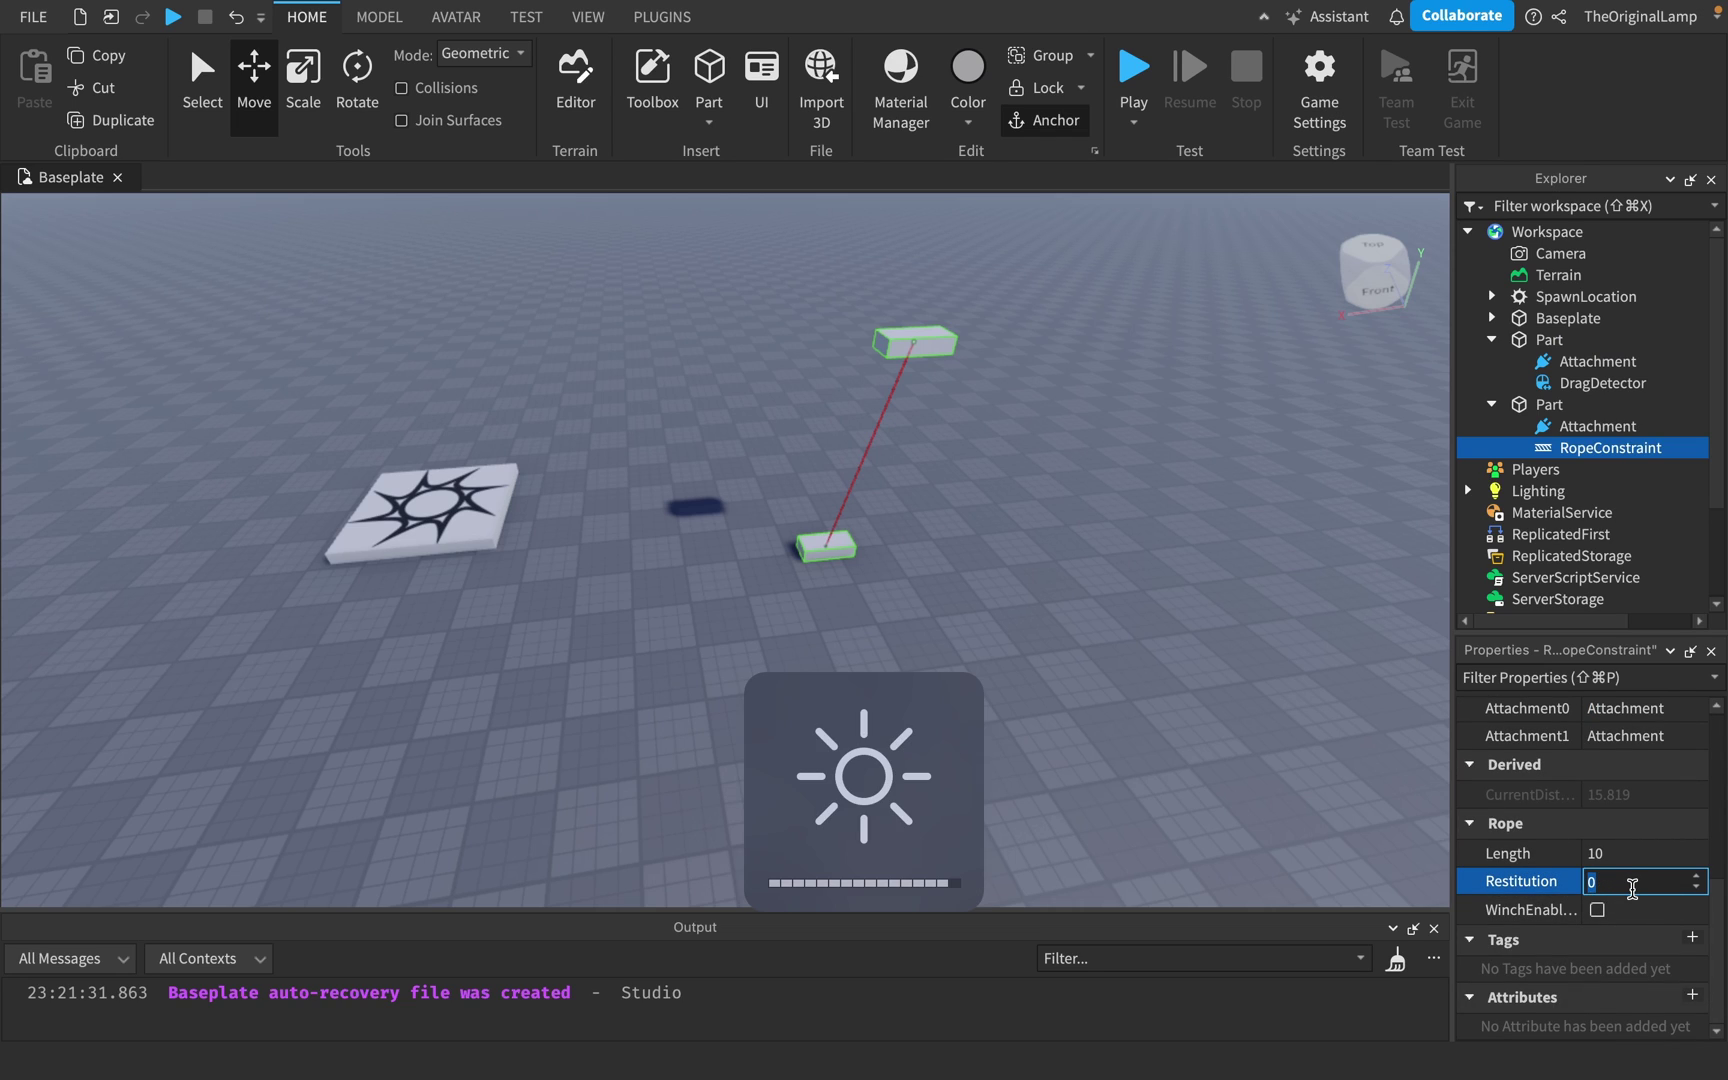
{"action": "type", "text": "1"}
{"action": "key", "text": "Return"}
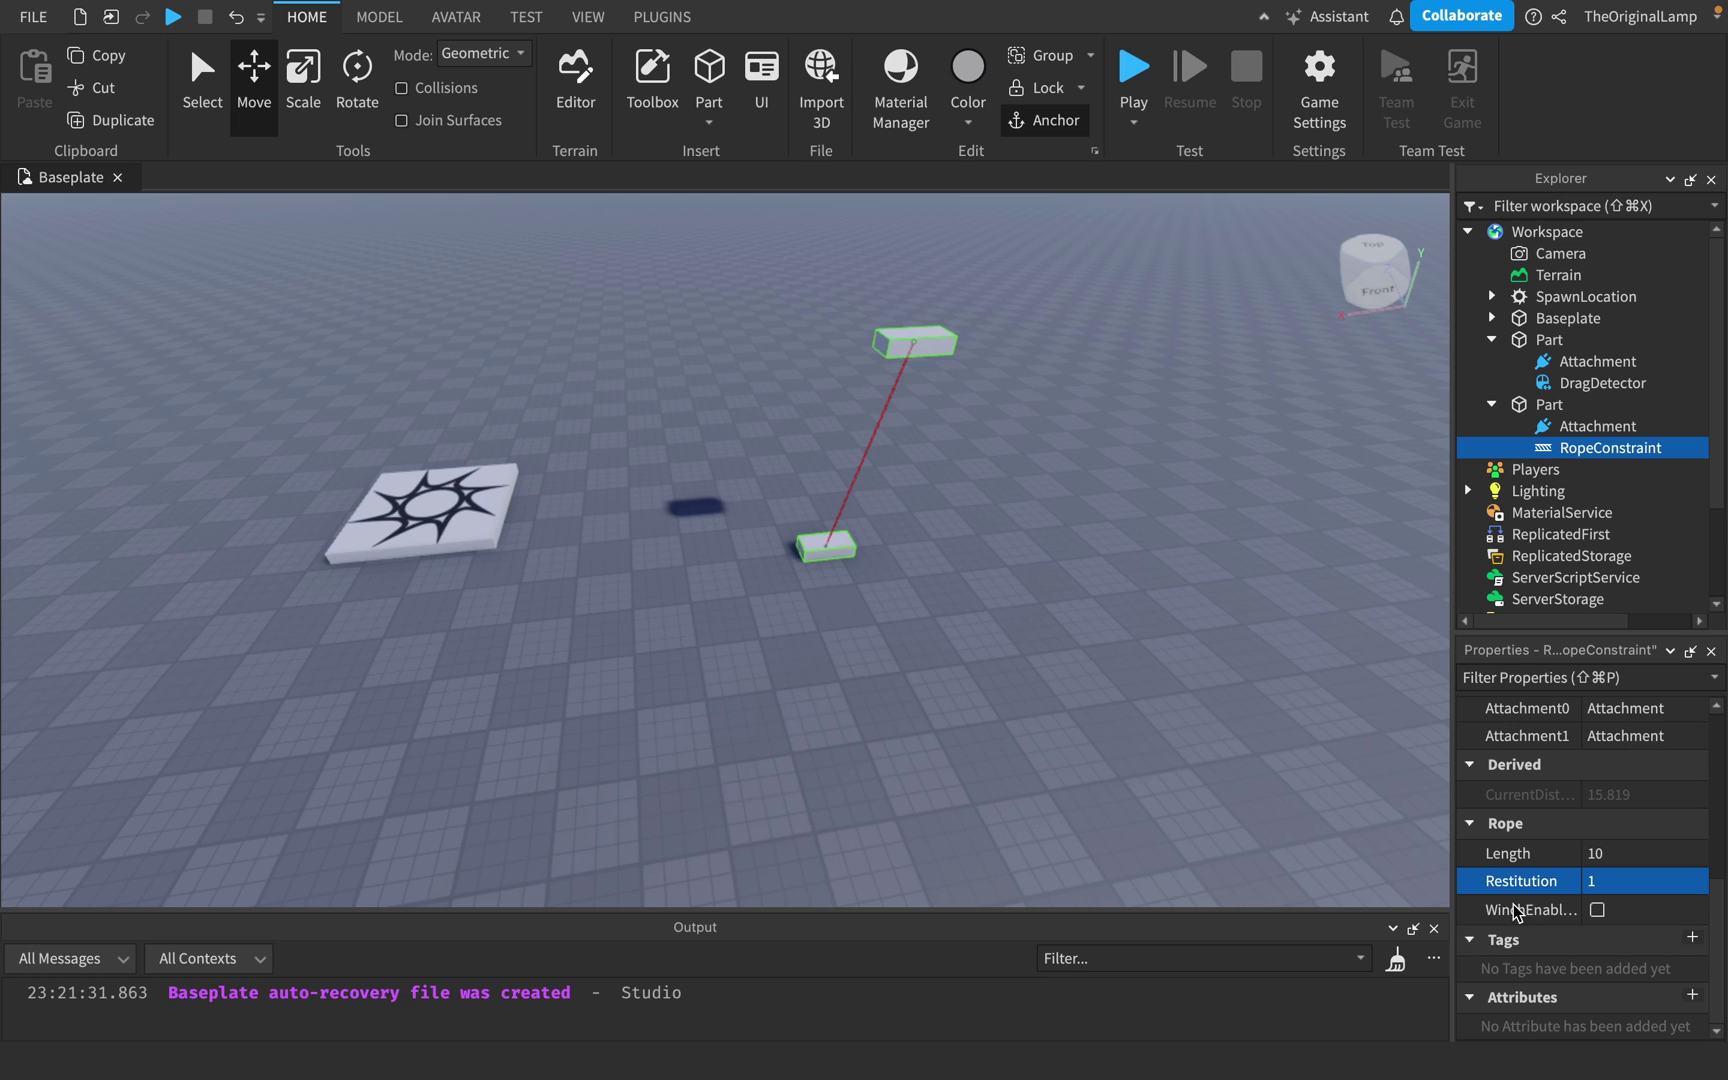
Playtest the rope with the new restitution by walking the character around the hanging part, and end the playtest.
{"action": "left_click", "coordinate": [1136, 80]}
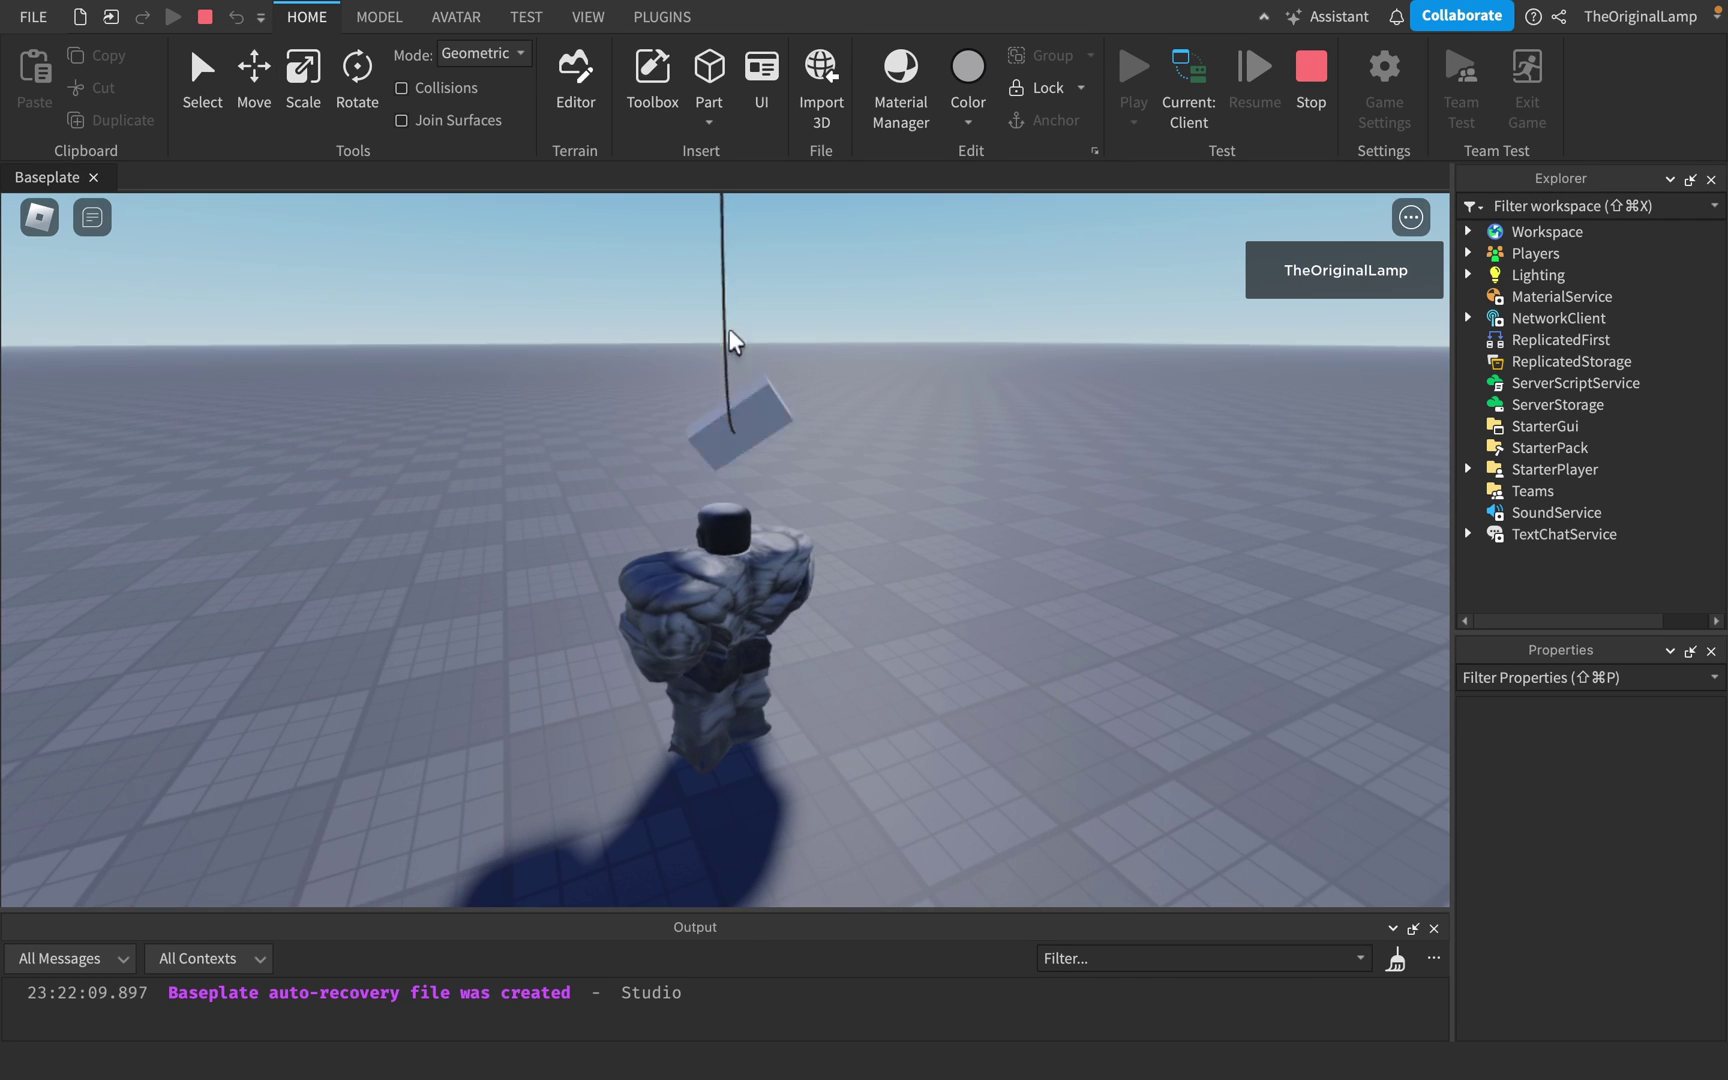
{"action": "key", "text": "s"}
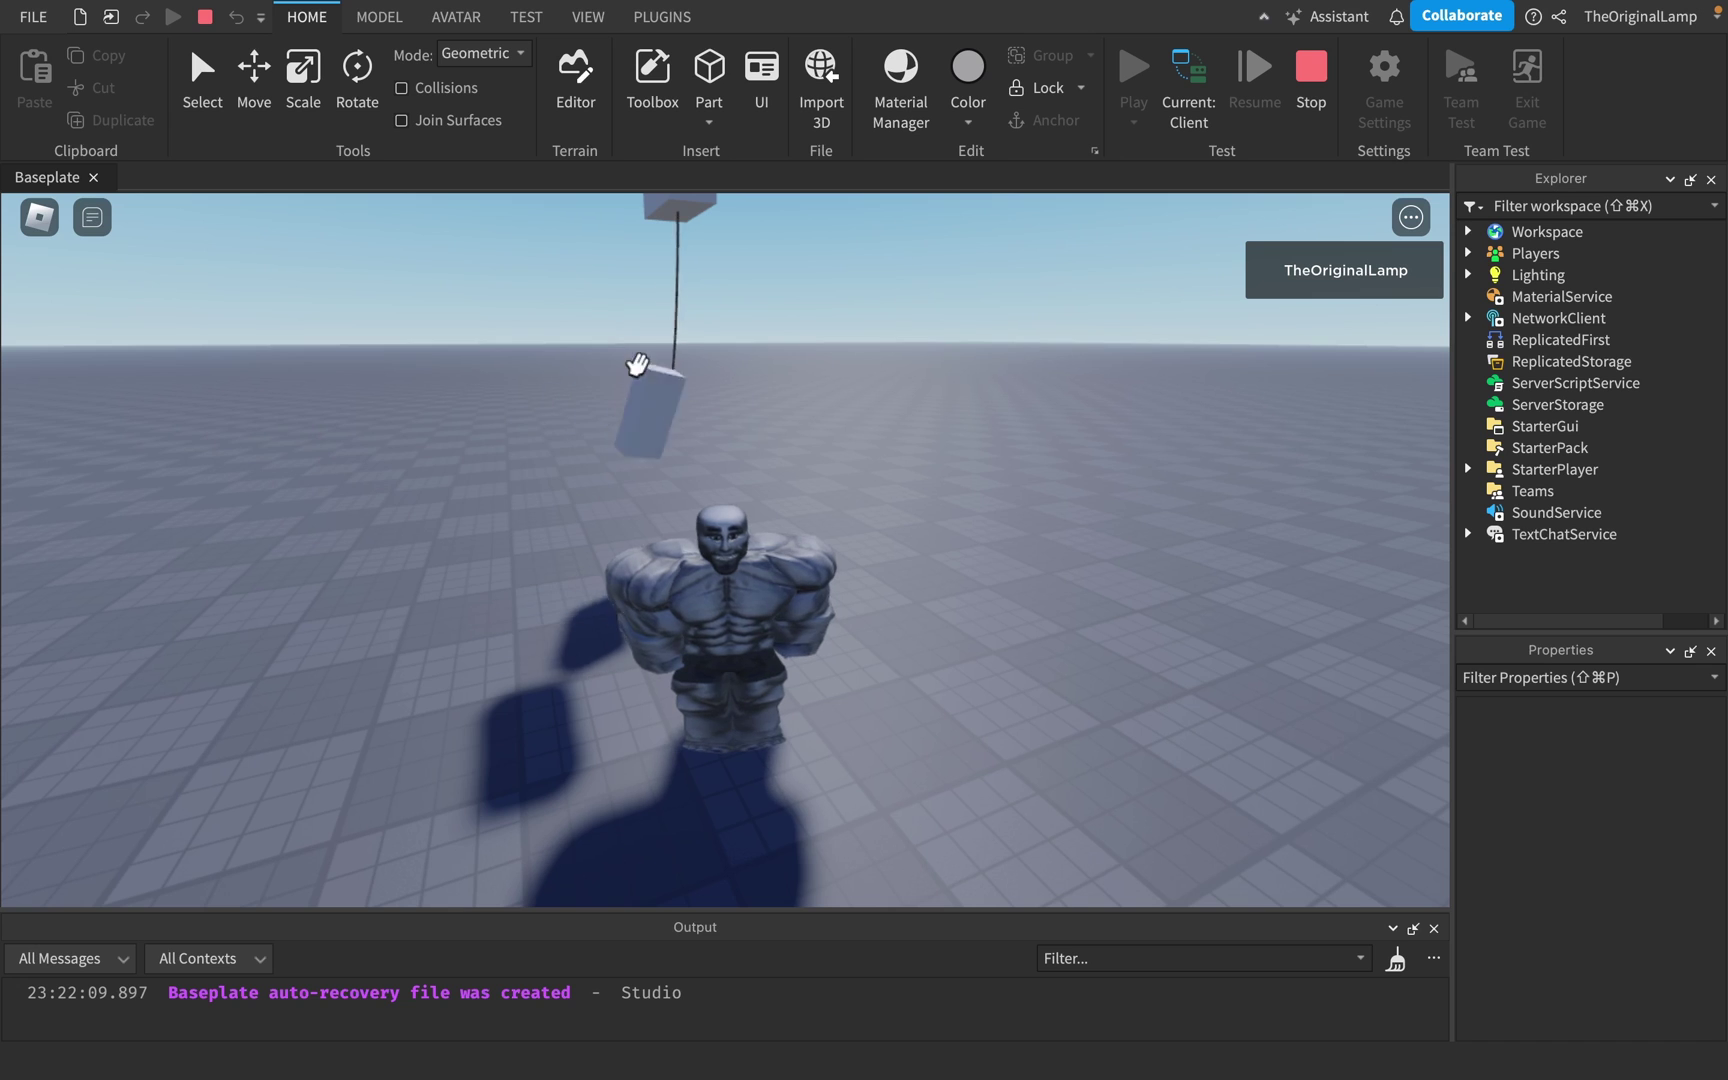
{"action": "key", "text": "w"}
{"action": "key", "text": "d"}
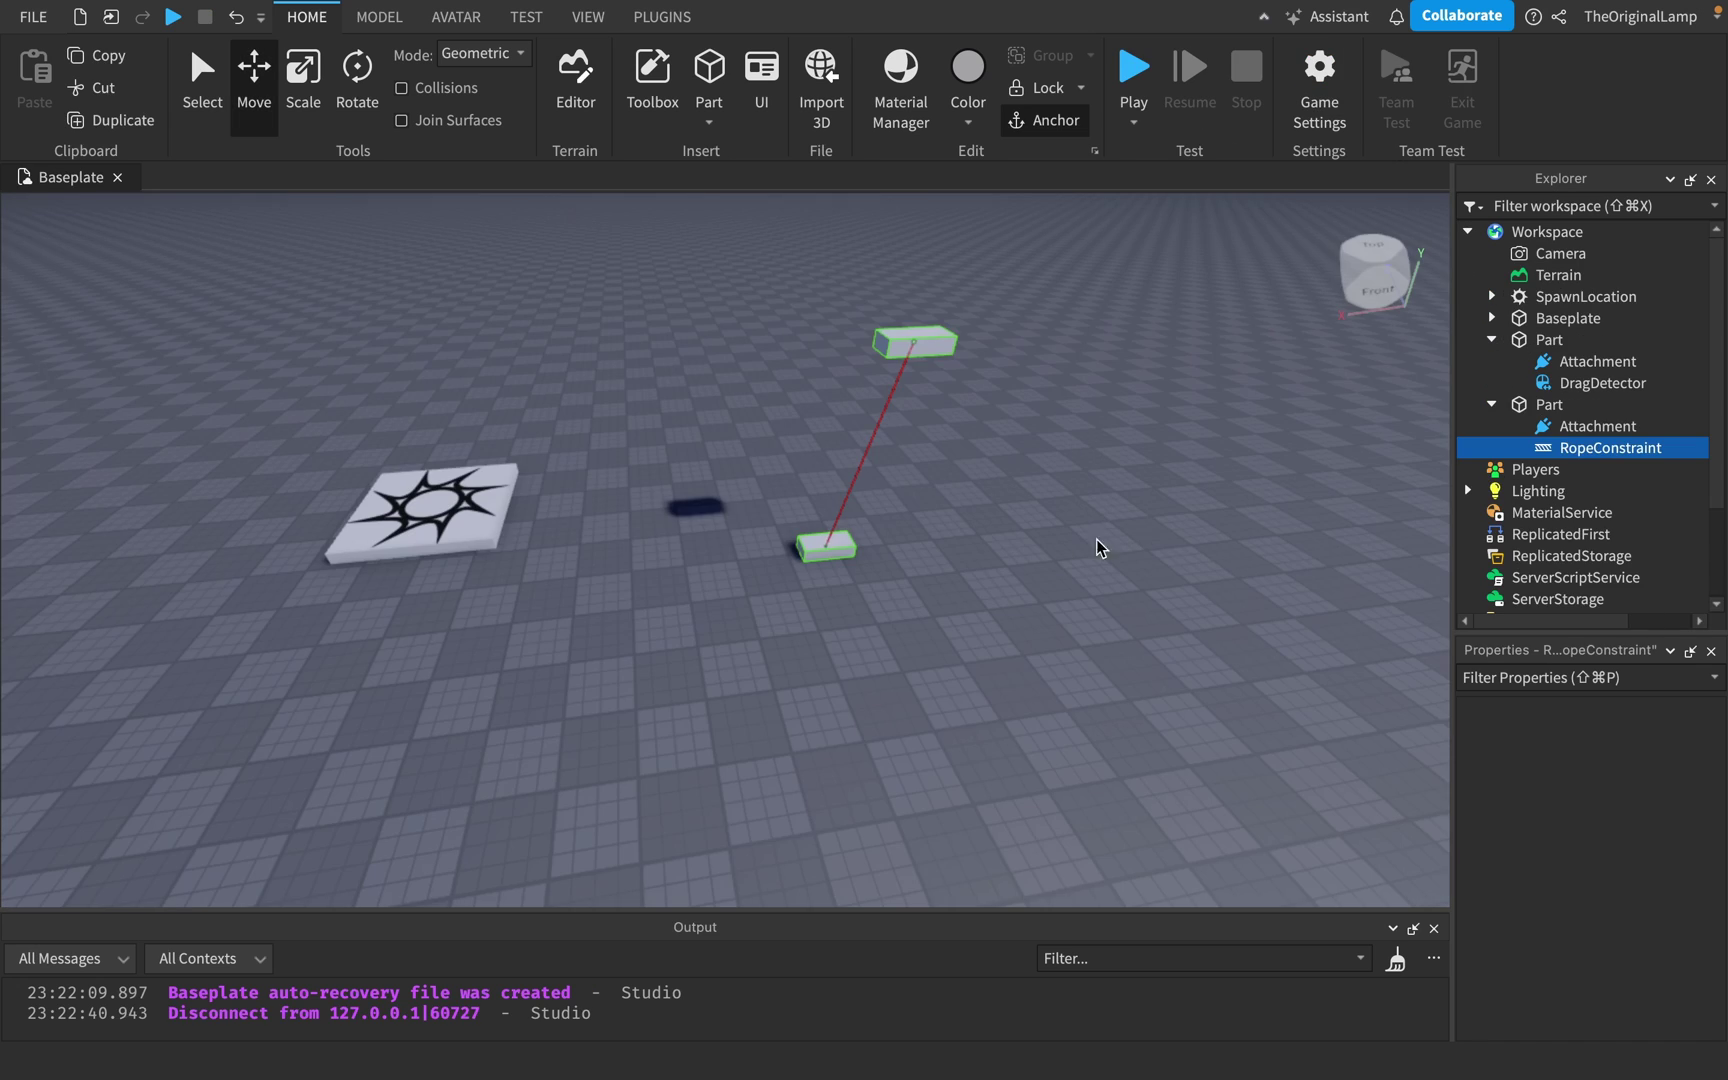
Delete the lower, unanchored part together with its Attachment and DragDetector.
{"action": "right_click_drag", "start_coordinate": [1096, 539], "coordinate": [790, 517]}
{"action": "key", "text": "w"}
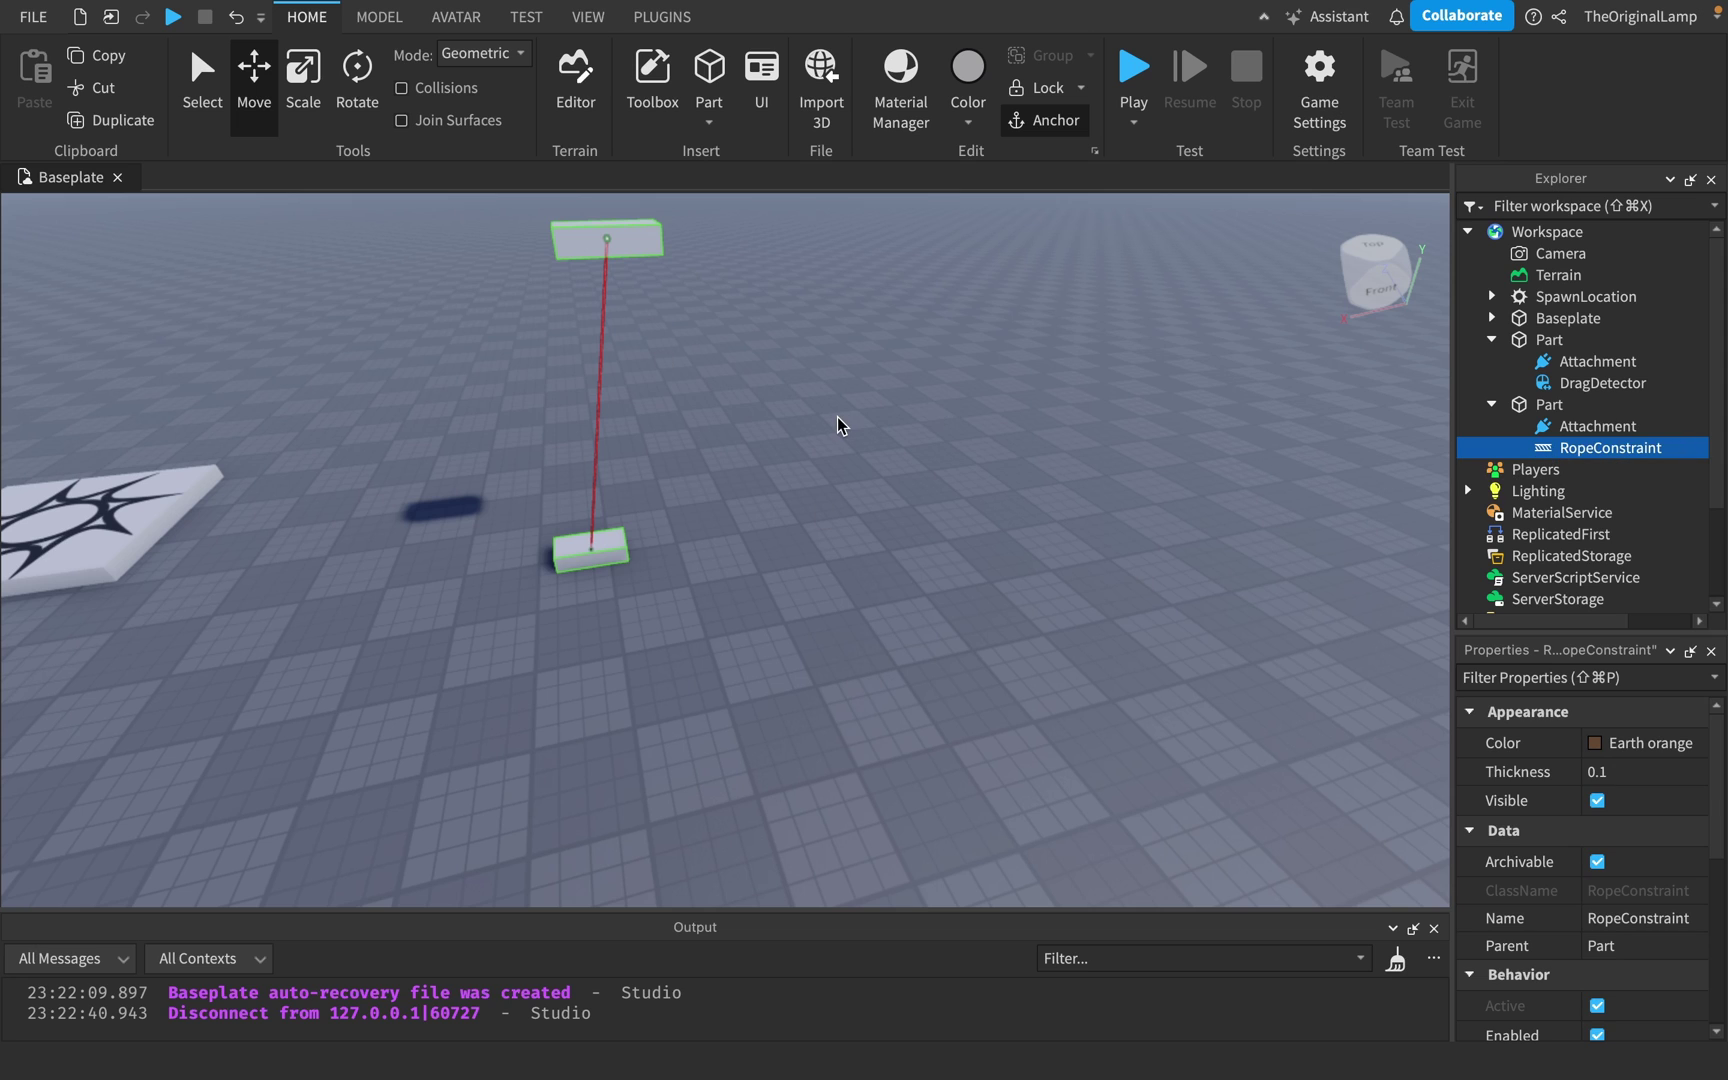
{"action": "key", "text": "s"}
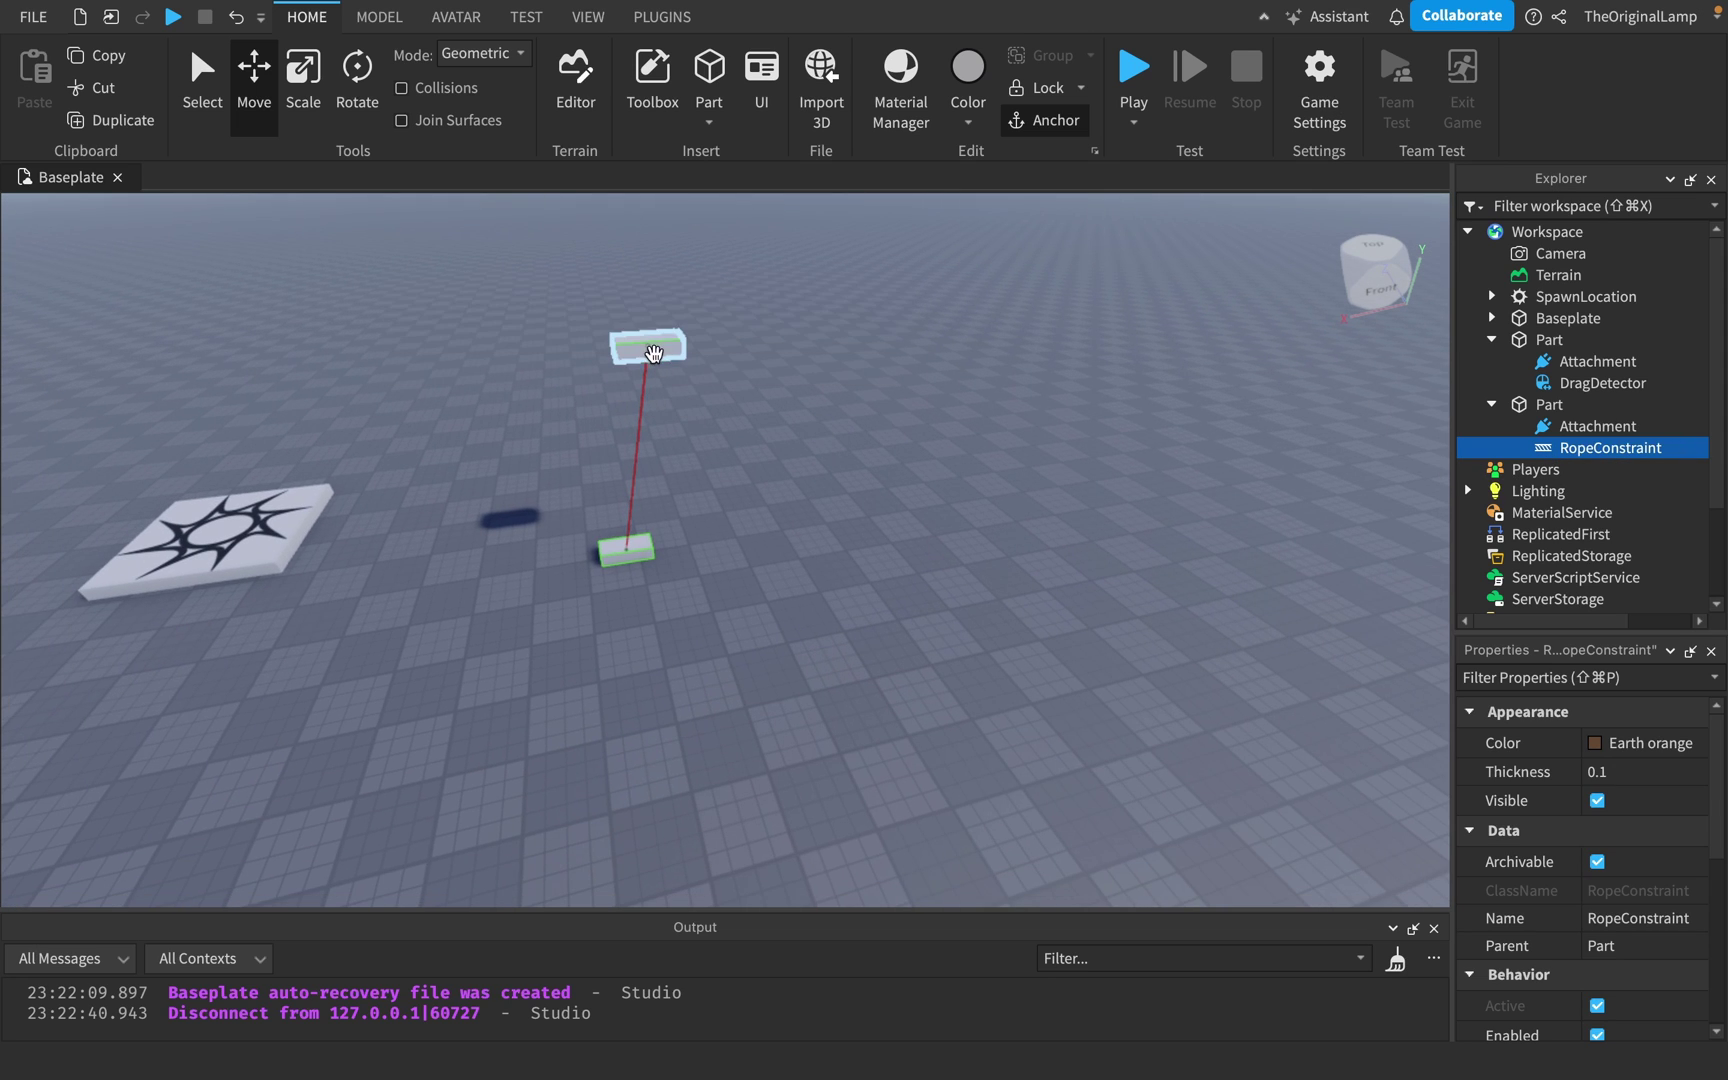
{"action": "key", "text": "w"}
{"action": "left_click", "coordinate": [1549, 340]}
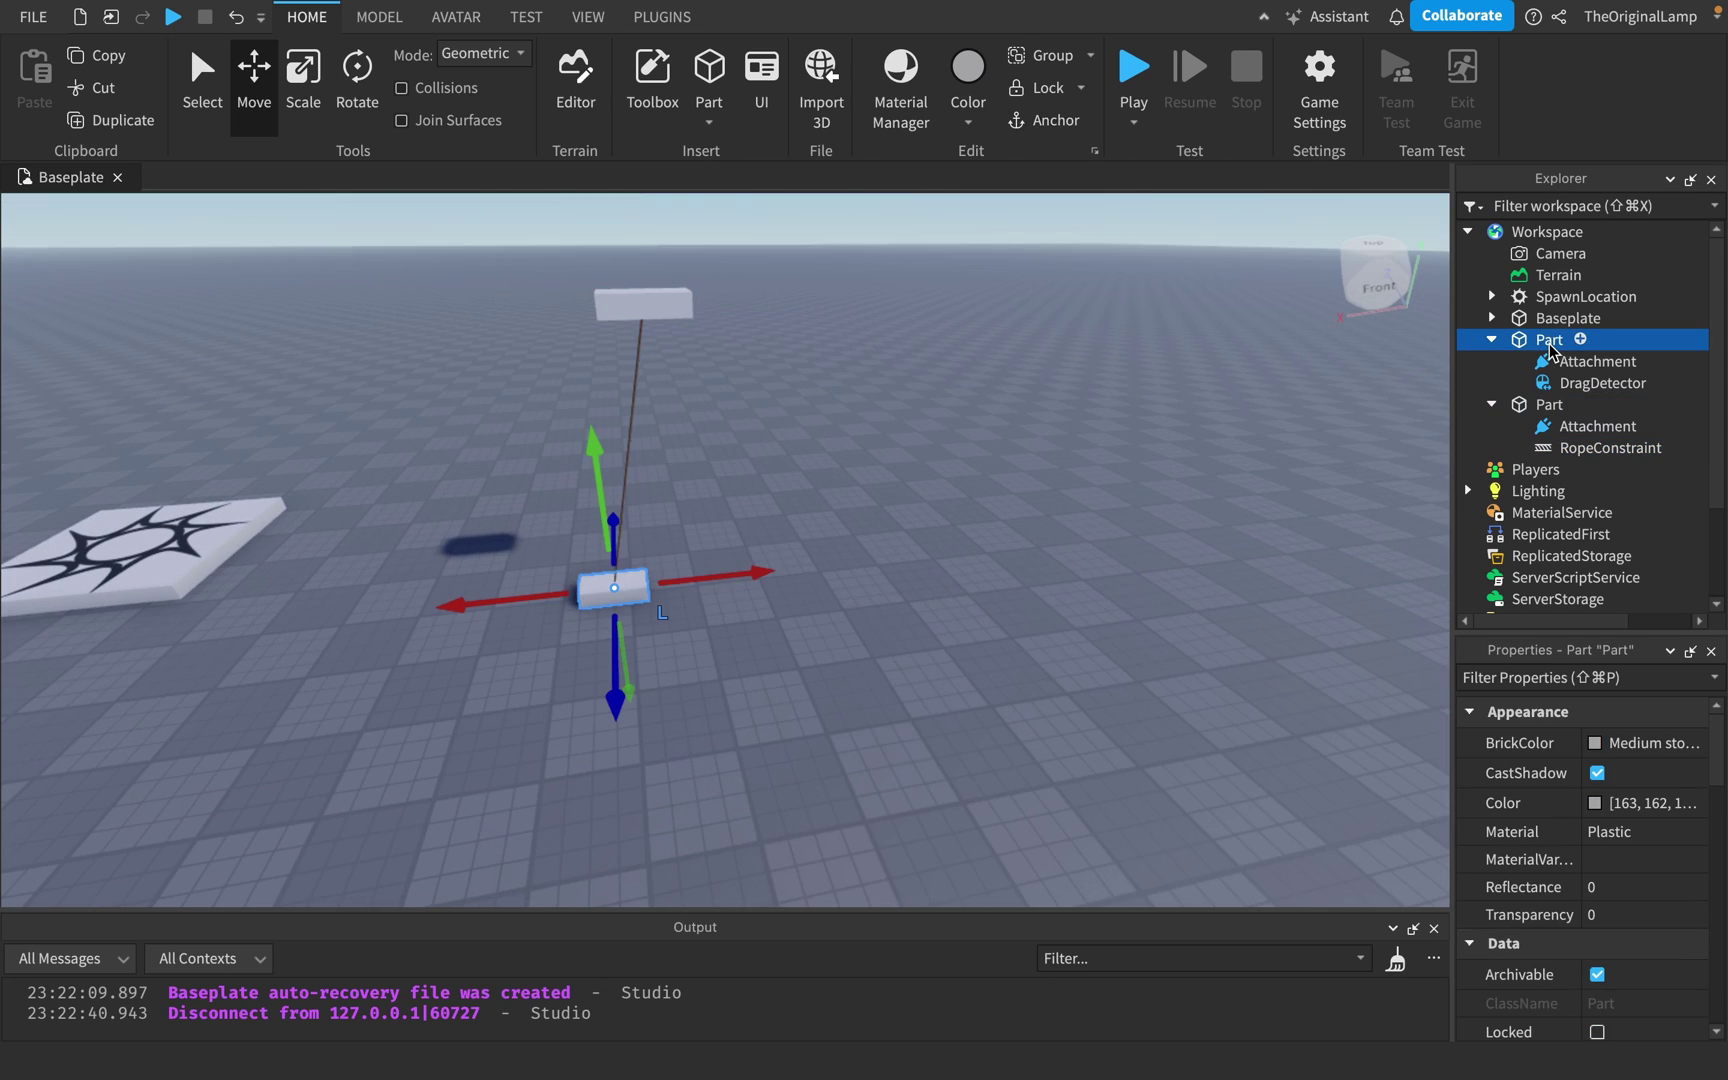
{"action": "key", "text": "Delete"}
Clear the Attachment1 reference of the RopeConstraint under the anchored part.
{"action": "left_click", "coordinate": [1557, 384]}
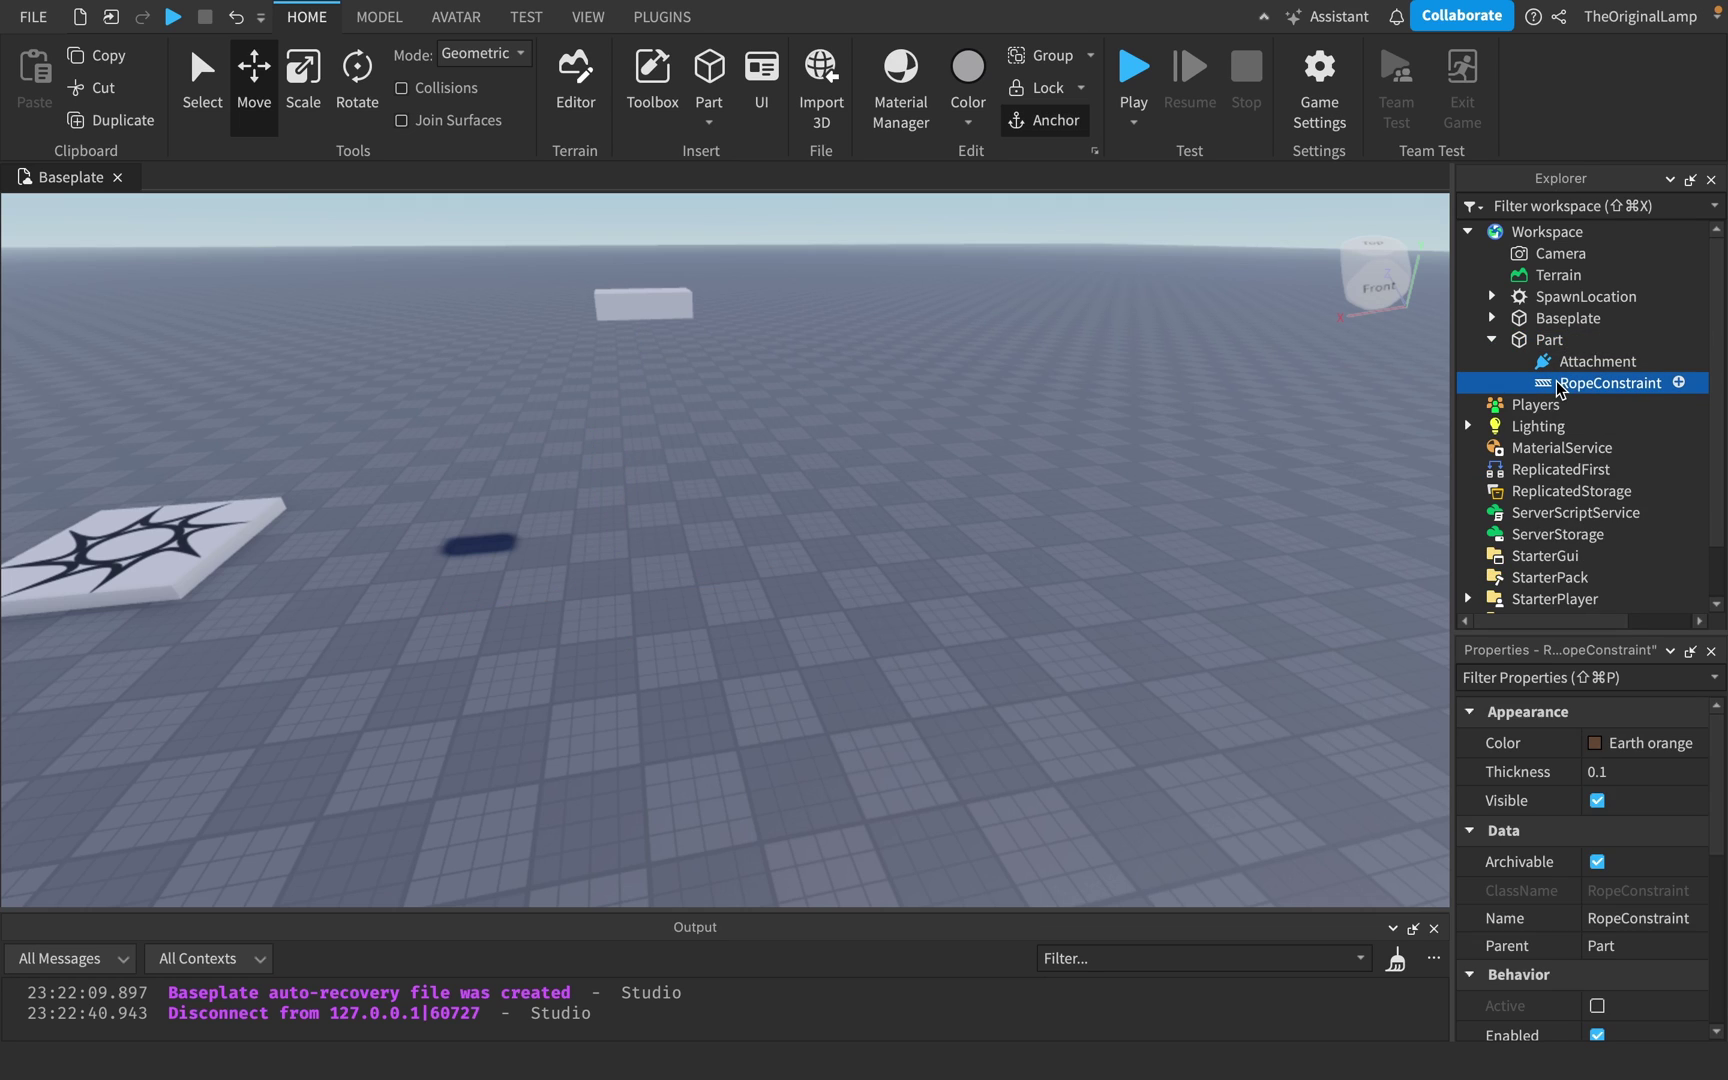
{"action": "scroll", "coordinate": [1596, 923], "scroll_direction": "down", "scroll_amount": 4}
{"action": "scroll", "coordinate": [1621, 755], "scroll_direction": "up", "scroll_amount": 1}
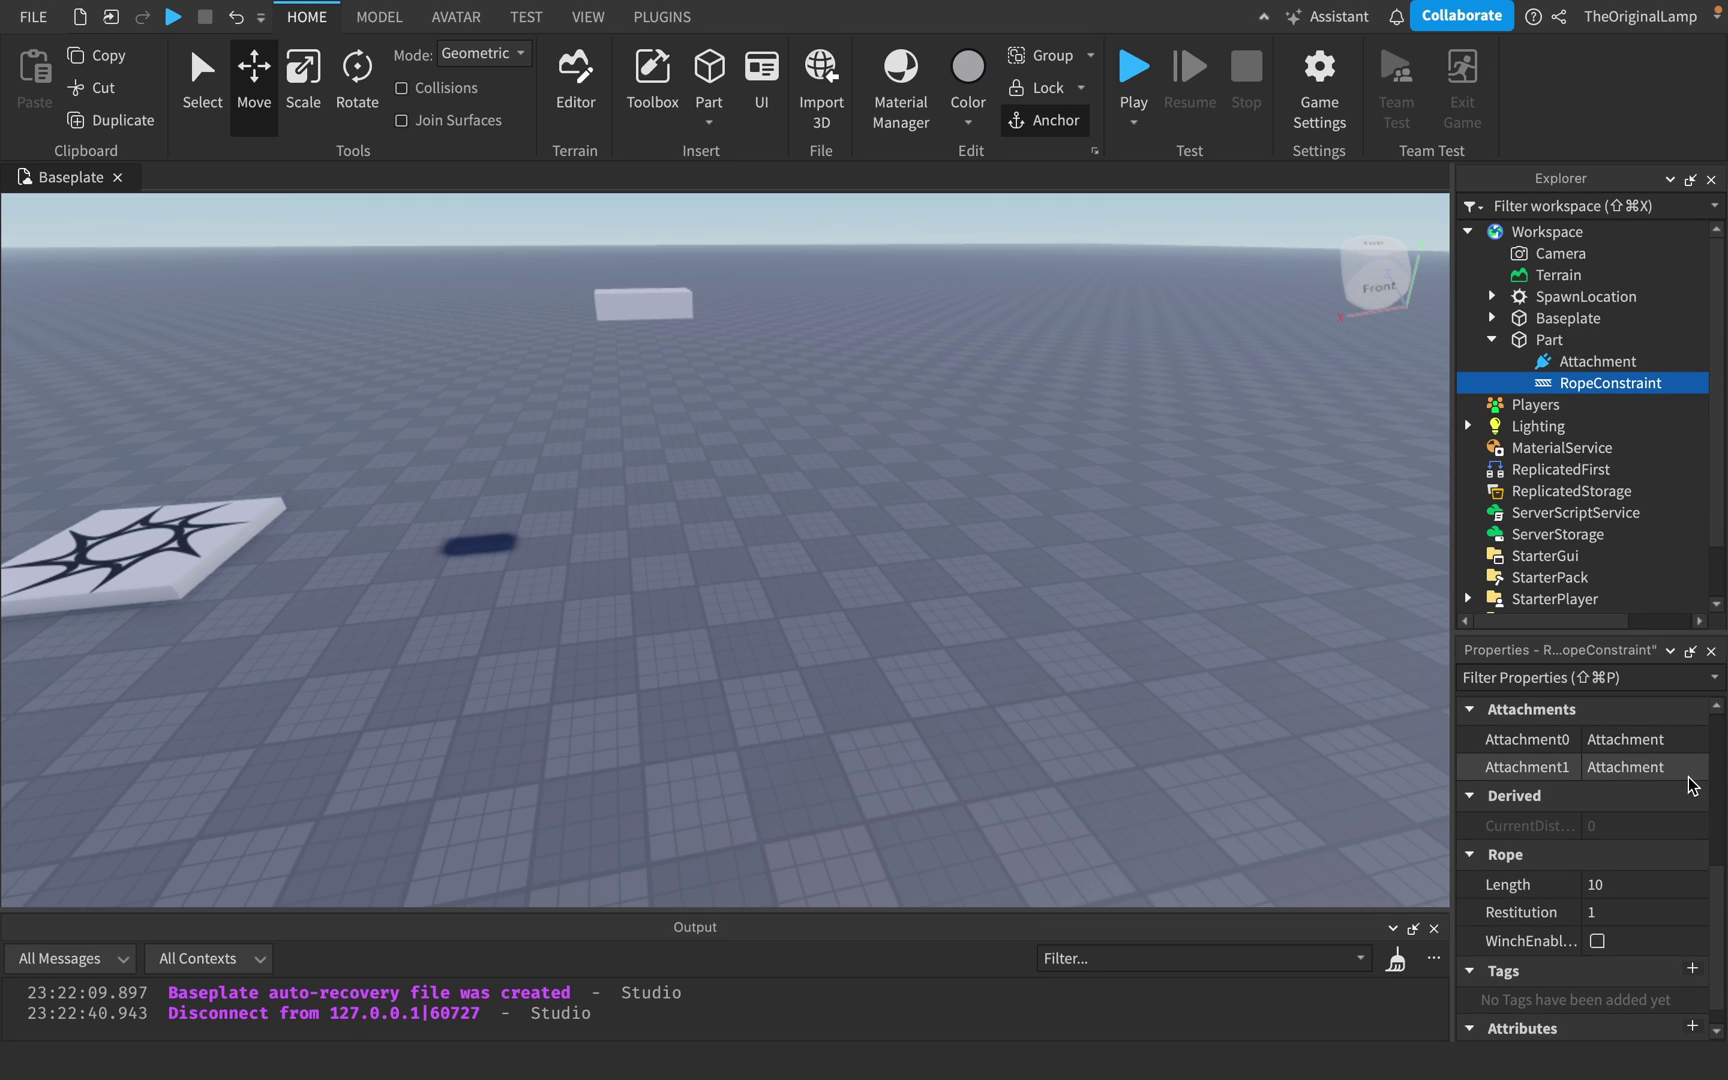
{"action": "left_click", "coordinate": [1690, 767]}
Start a playtest in the server view and open the properties of the anchored part's RopeConstraint.
{"action": "left_click", "coordinate": [1131, 78]}
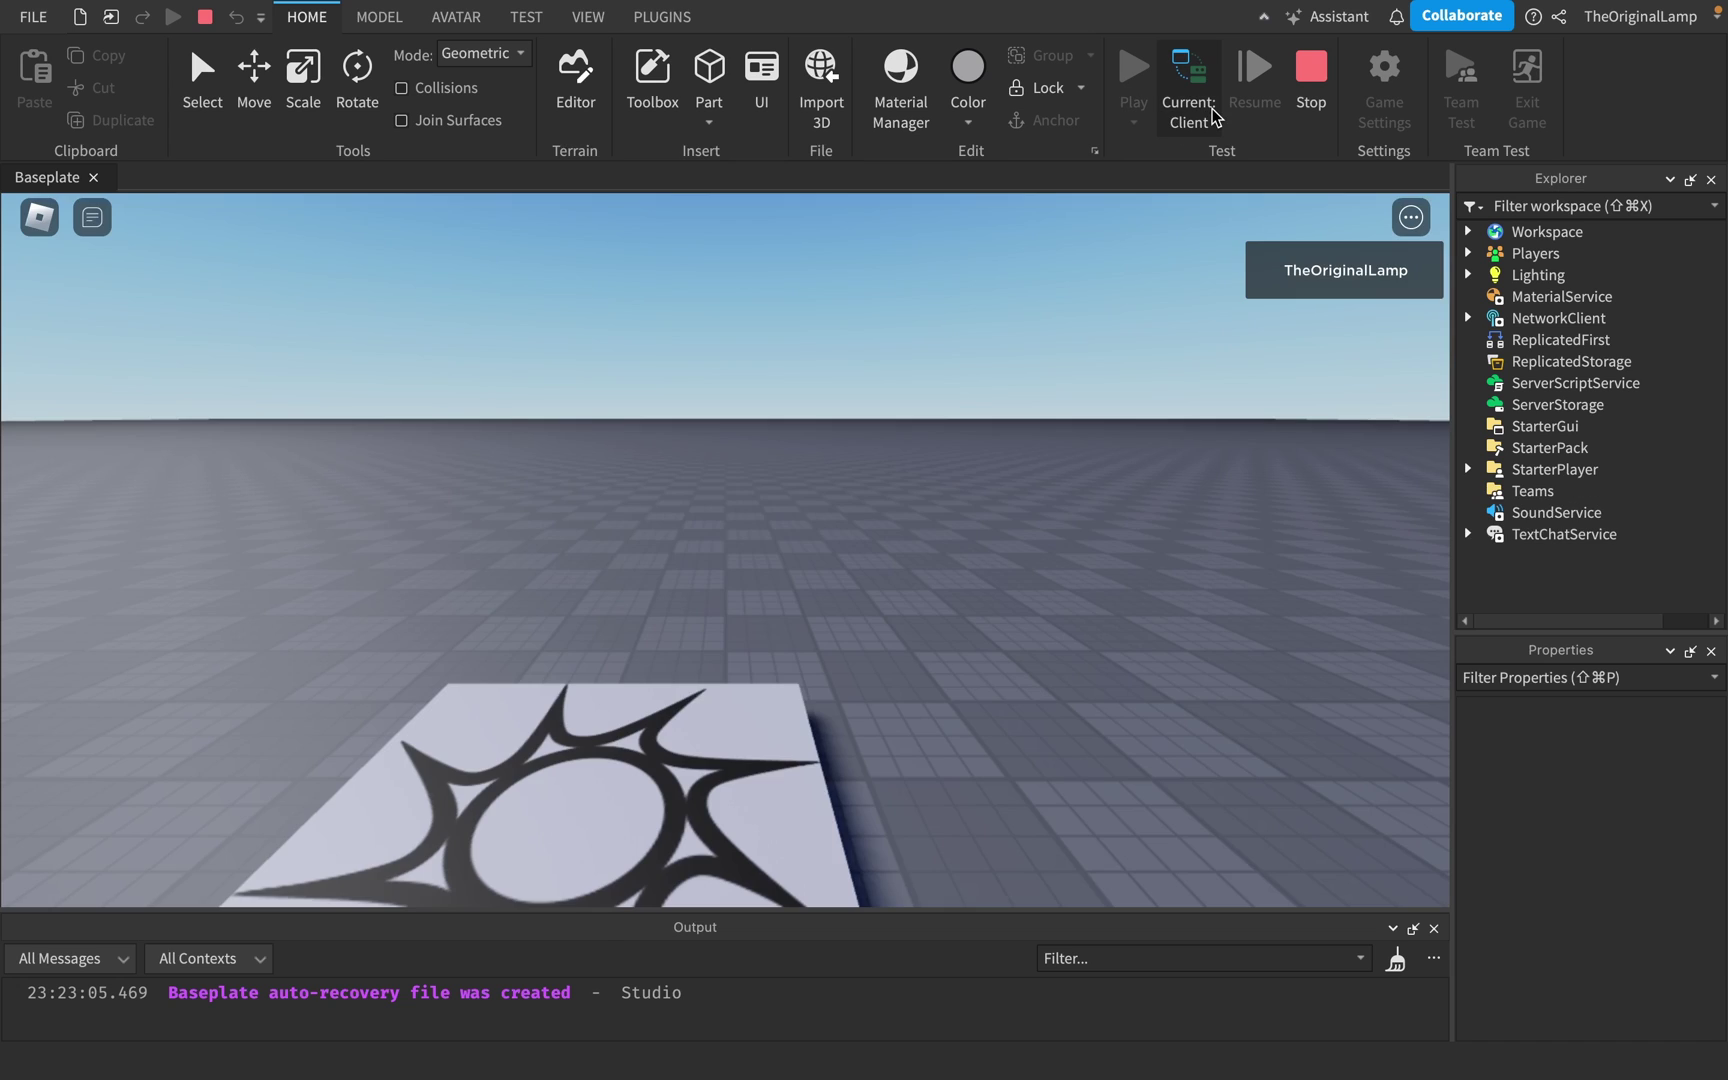
{"action": "left_click", "coordinate": [1212, 117]}
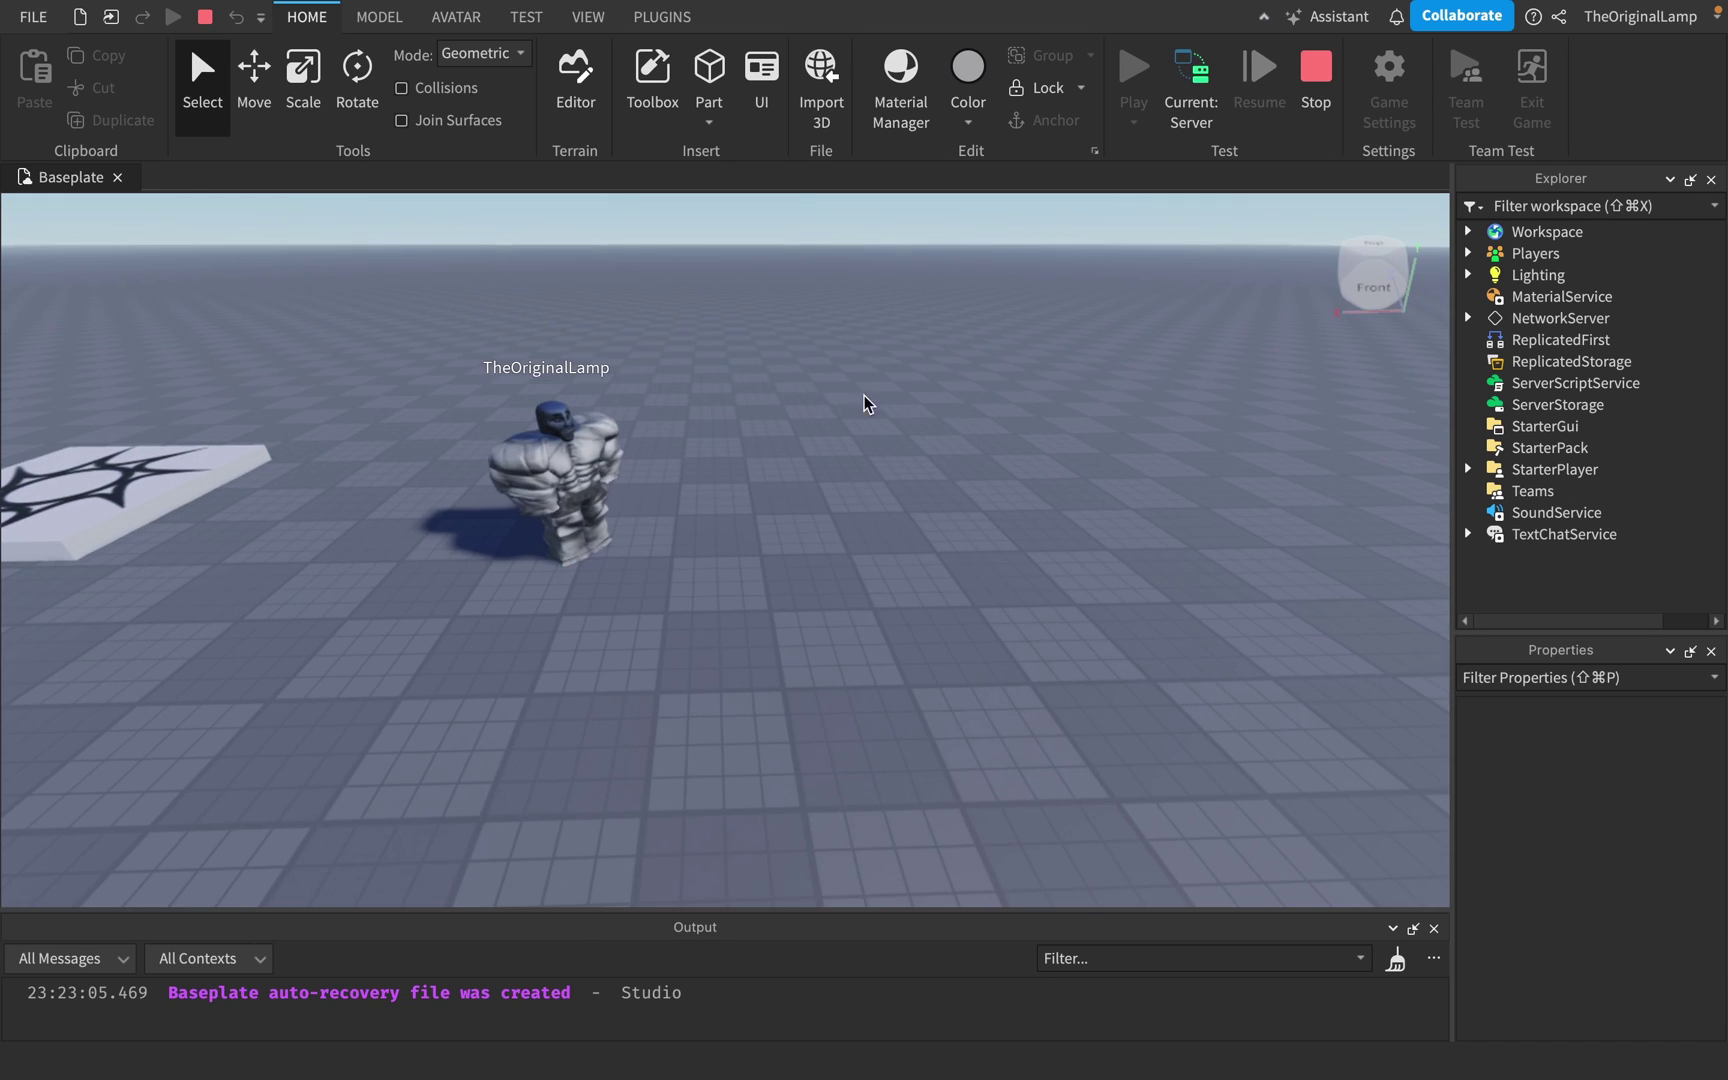
{"action": "left_click", "coordinate": [737, 273]}
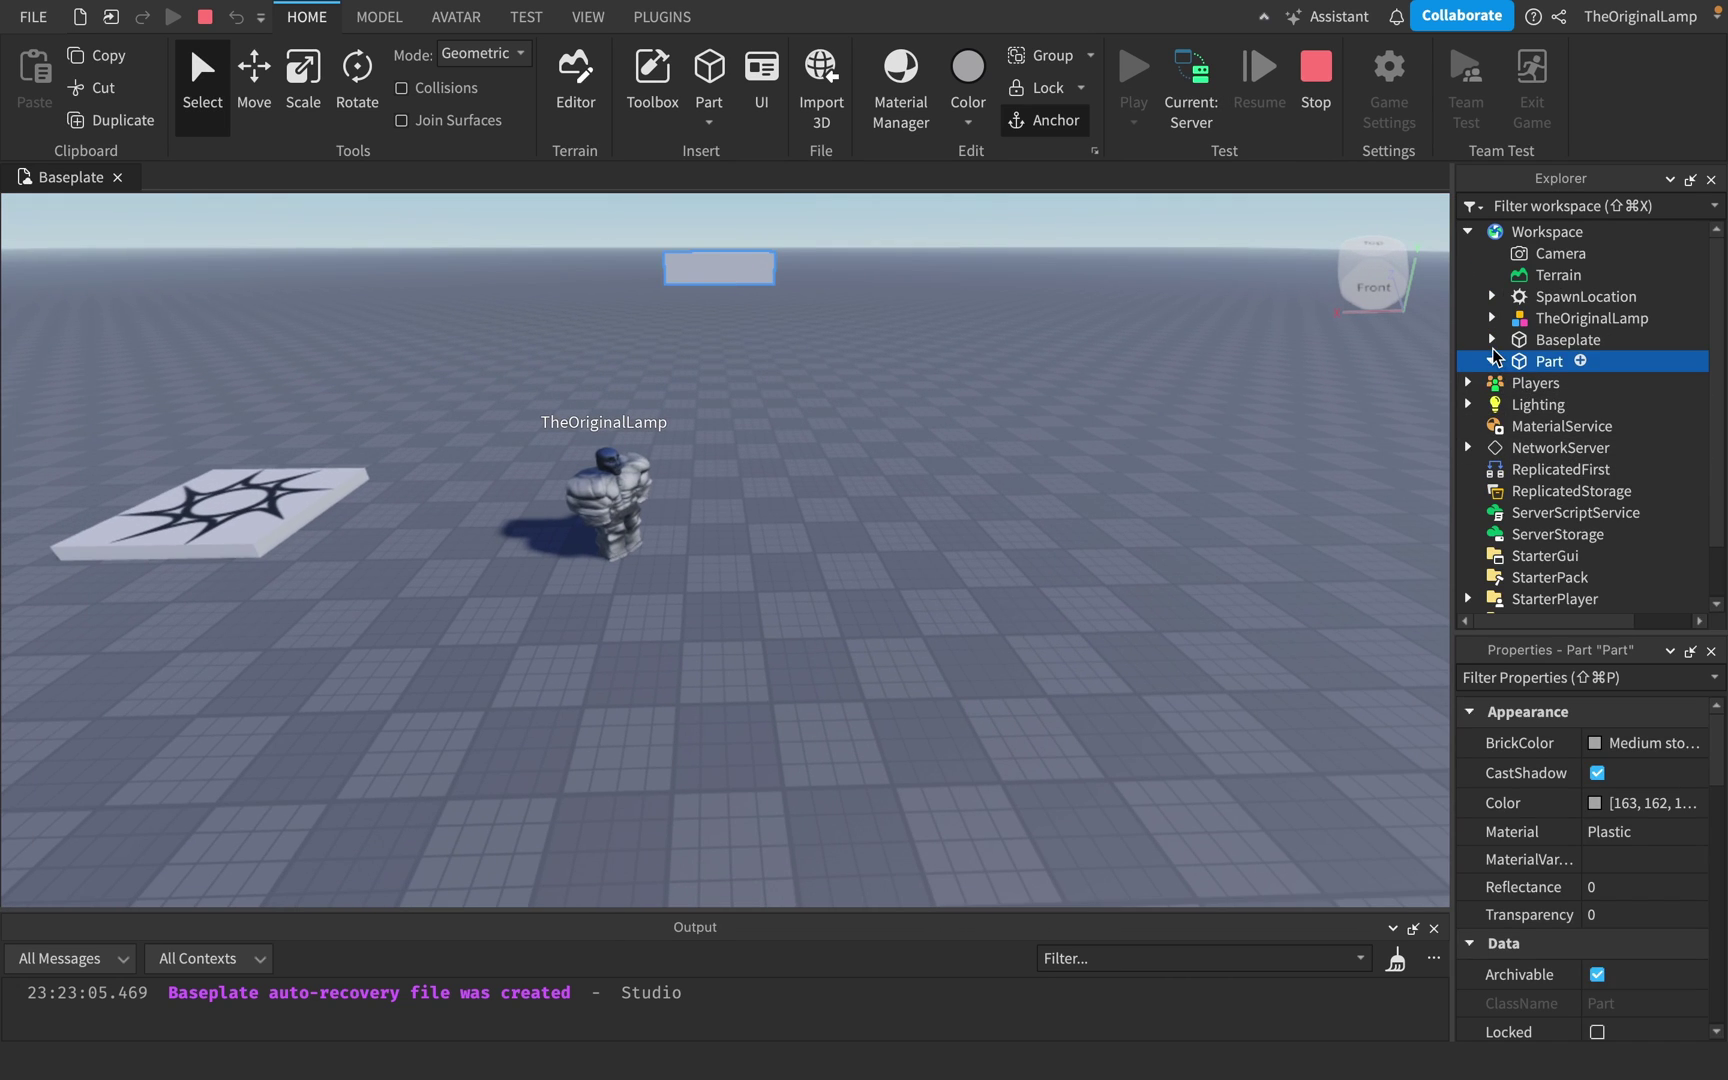
{"action": "left_click", "coordinate": [1491, 361]}
{"action": "left_click", "coordinate": [1553, 404]}
{"action": "scroll", "coordinate": [1600, 850], "scroll_direction": "down", "scroll_amount": 5}
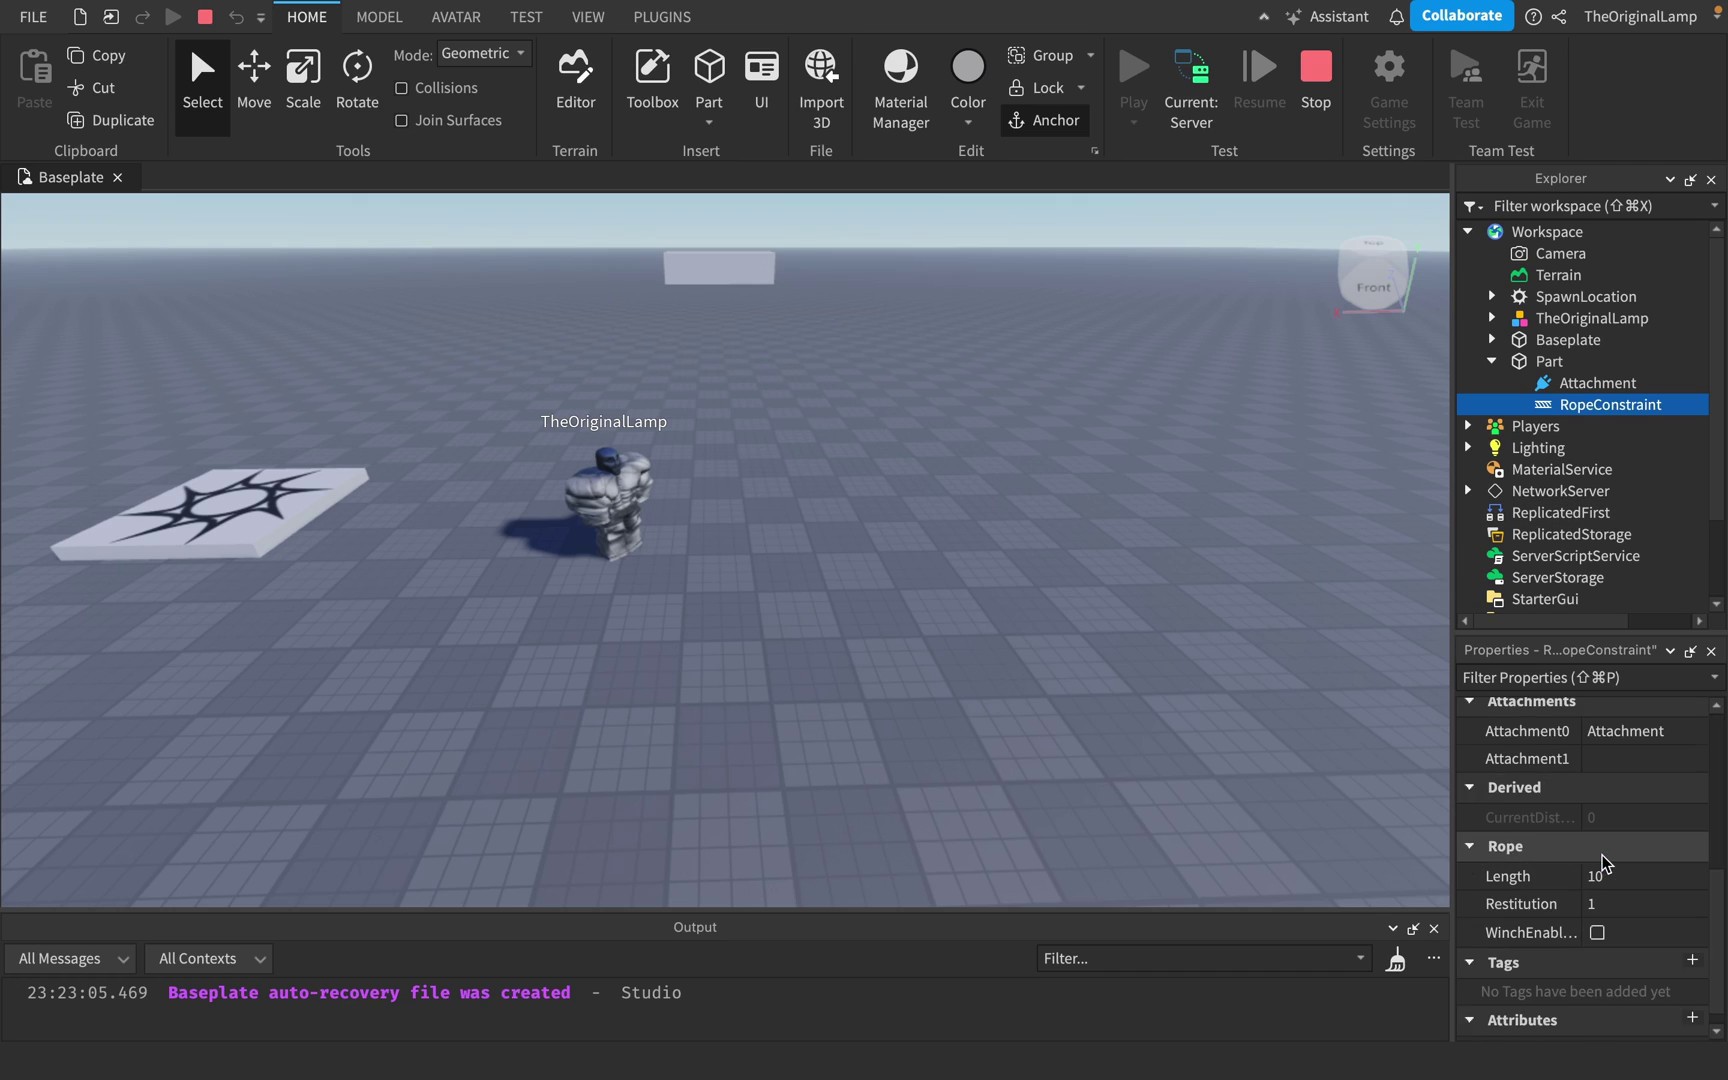
{"action": "scroll", "coordinate": [1625, 817], "scroll_direction": "up", "scroll_amount": 1}
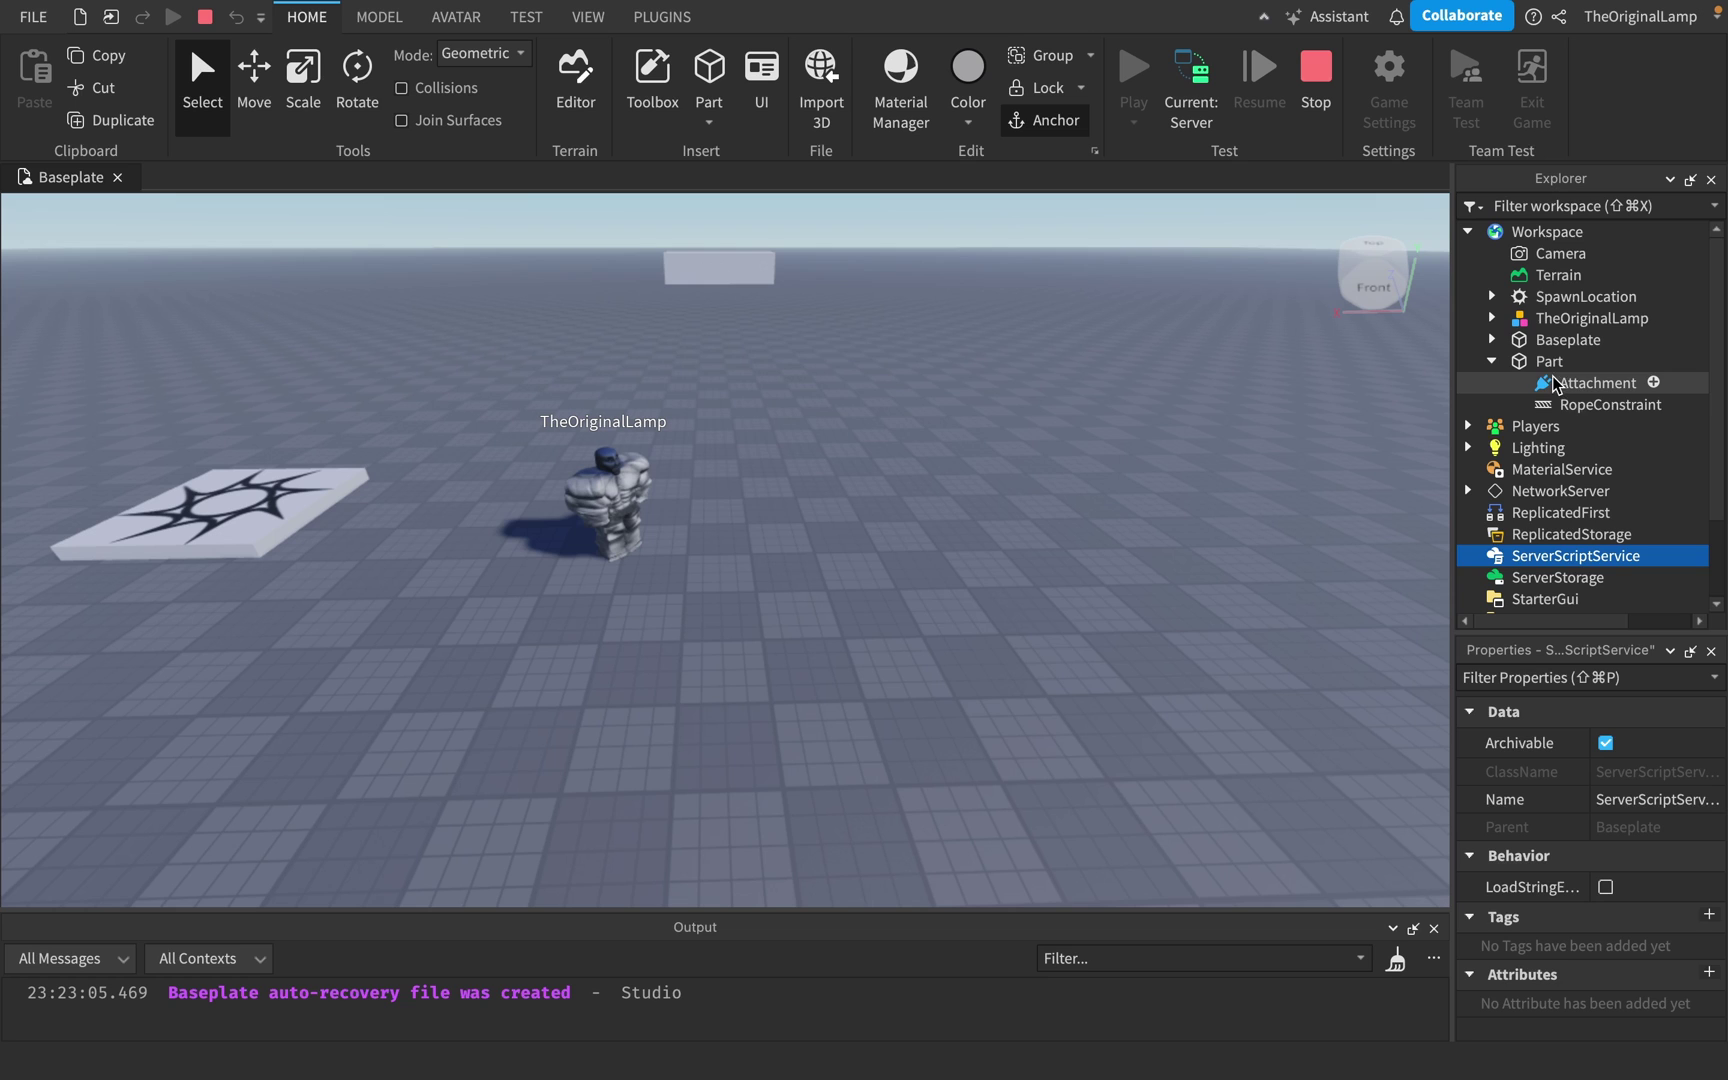
{"action": "left_click", "coordinate": [1558, 398]}
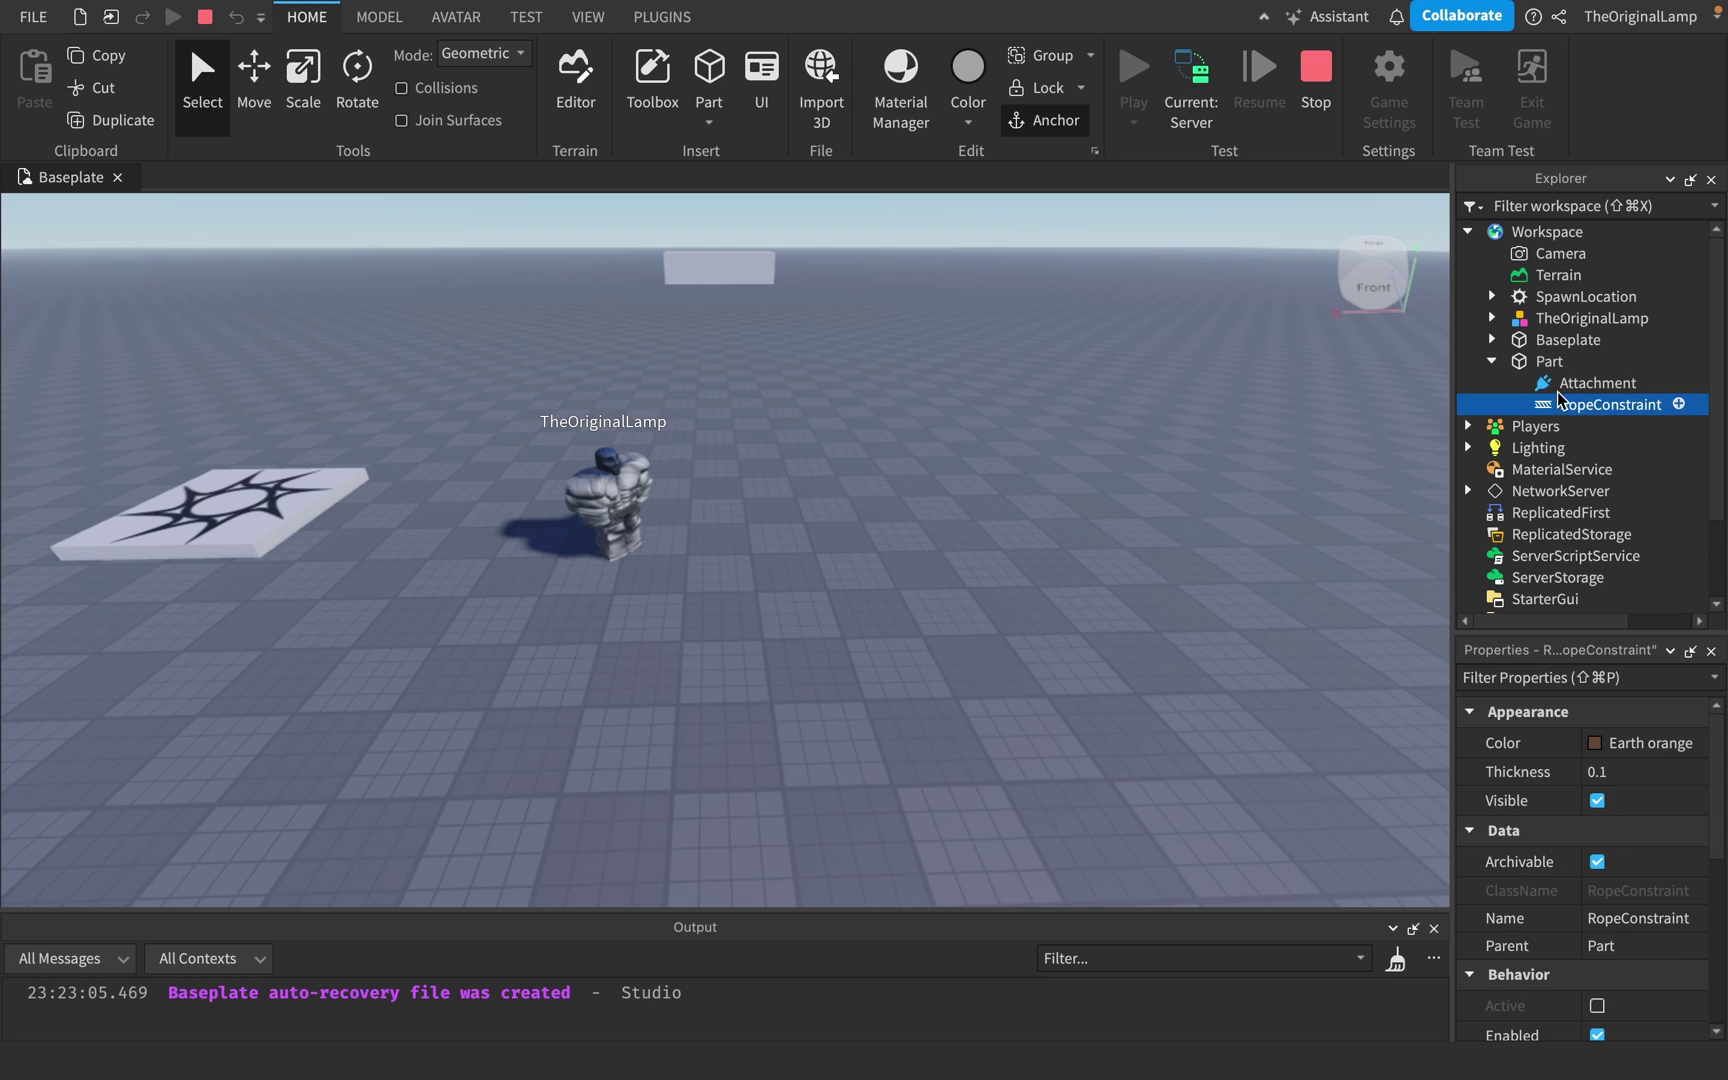
Expand the character's Head and examine where its HatAttachment sits on the model.
{"action": "left_click", "coordinate": [1492, 320]}
{"action": "scroll", "coordinate": [1515, 352], "scroll_direction": "down", "scroll_amount": 5}
{"action": "left_click", "coordinate": [1609, 454]}
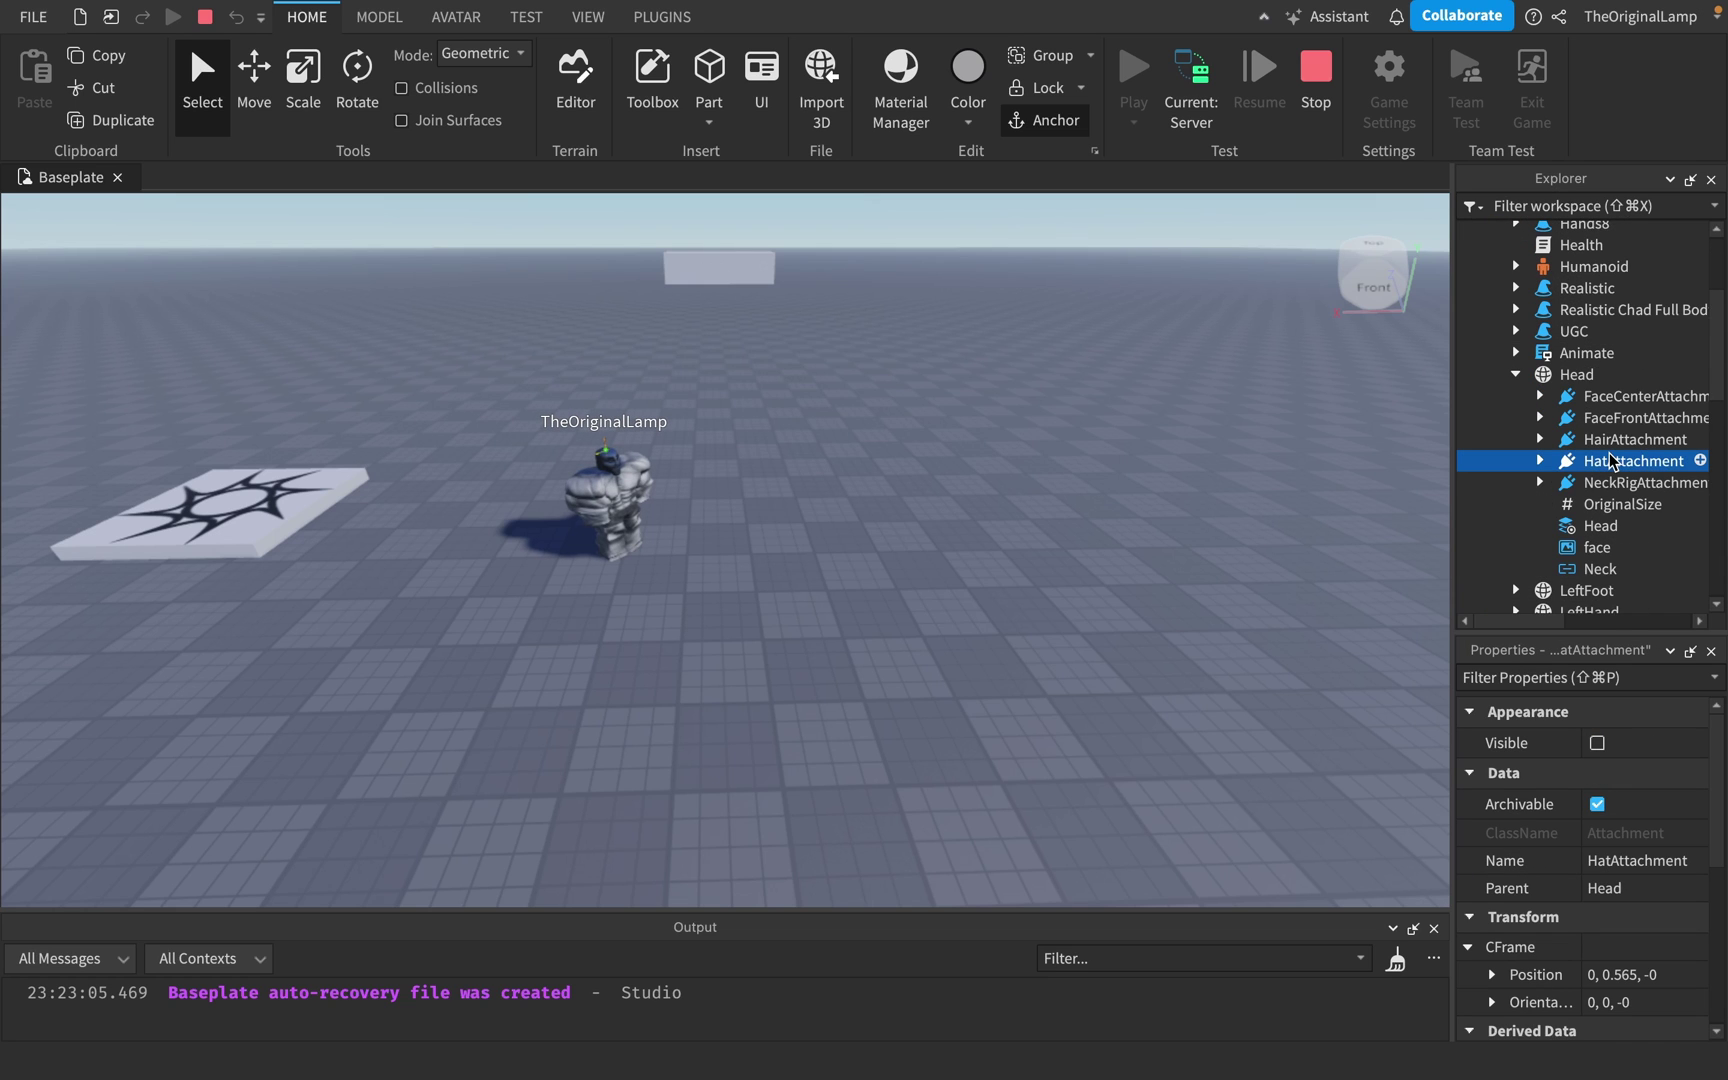
{"action": "key", "text": "f"}
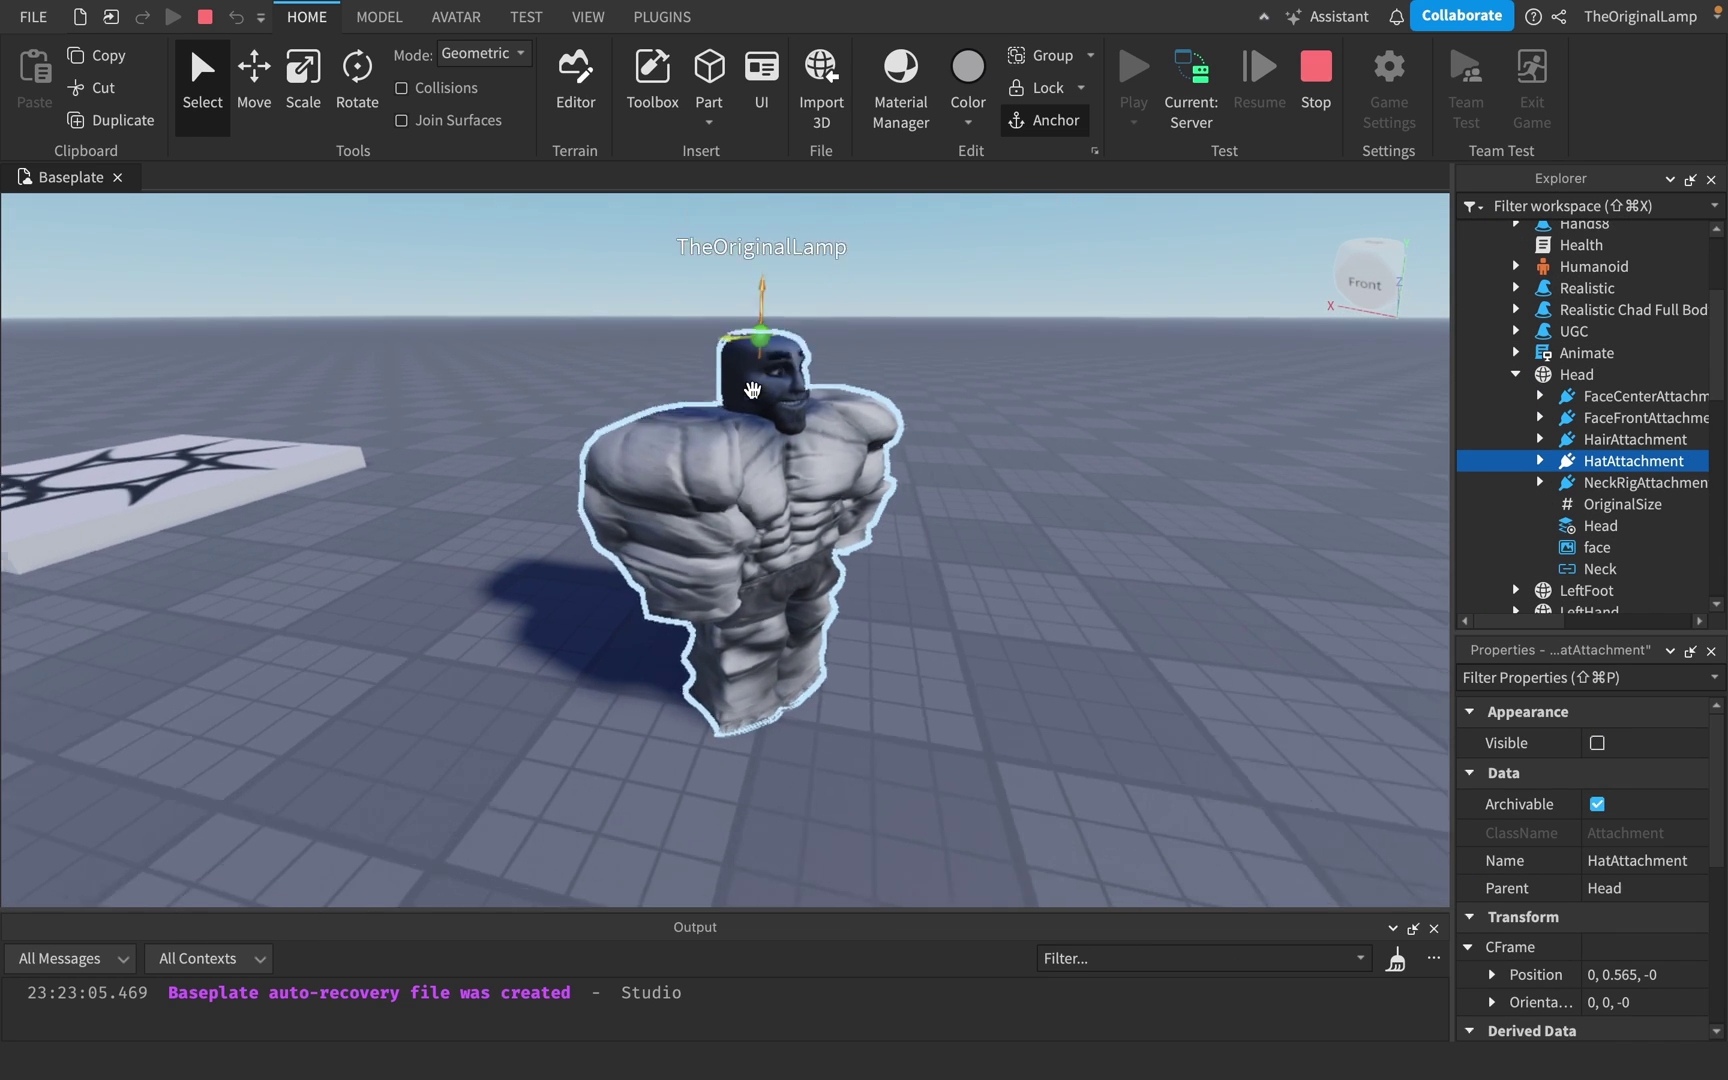
{"action": "scroll", "coordinate": [918, 467], "scroll_direction": "down", "scroll_amount": 10}
{"action": "scroll", "coordinate": [1673, 408], "scroll_direction": "down", "scroll_amount": 8}
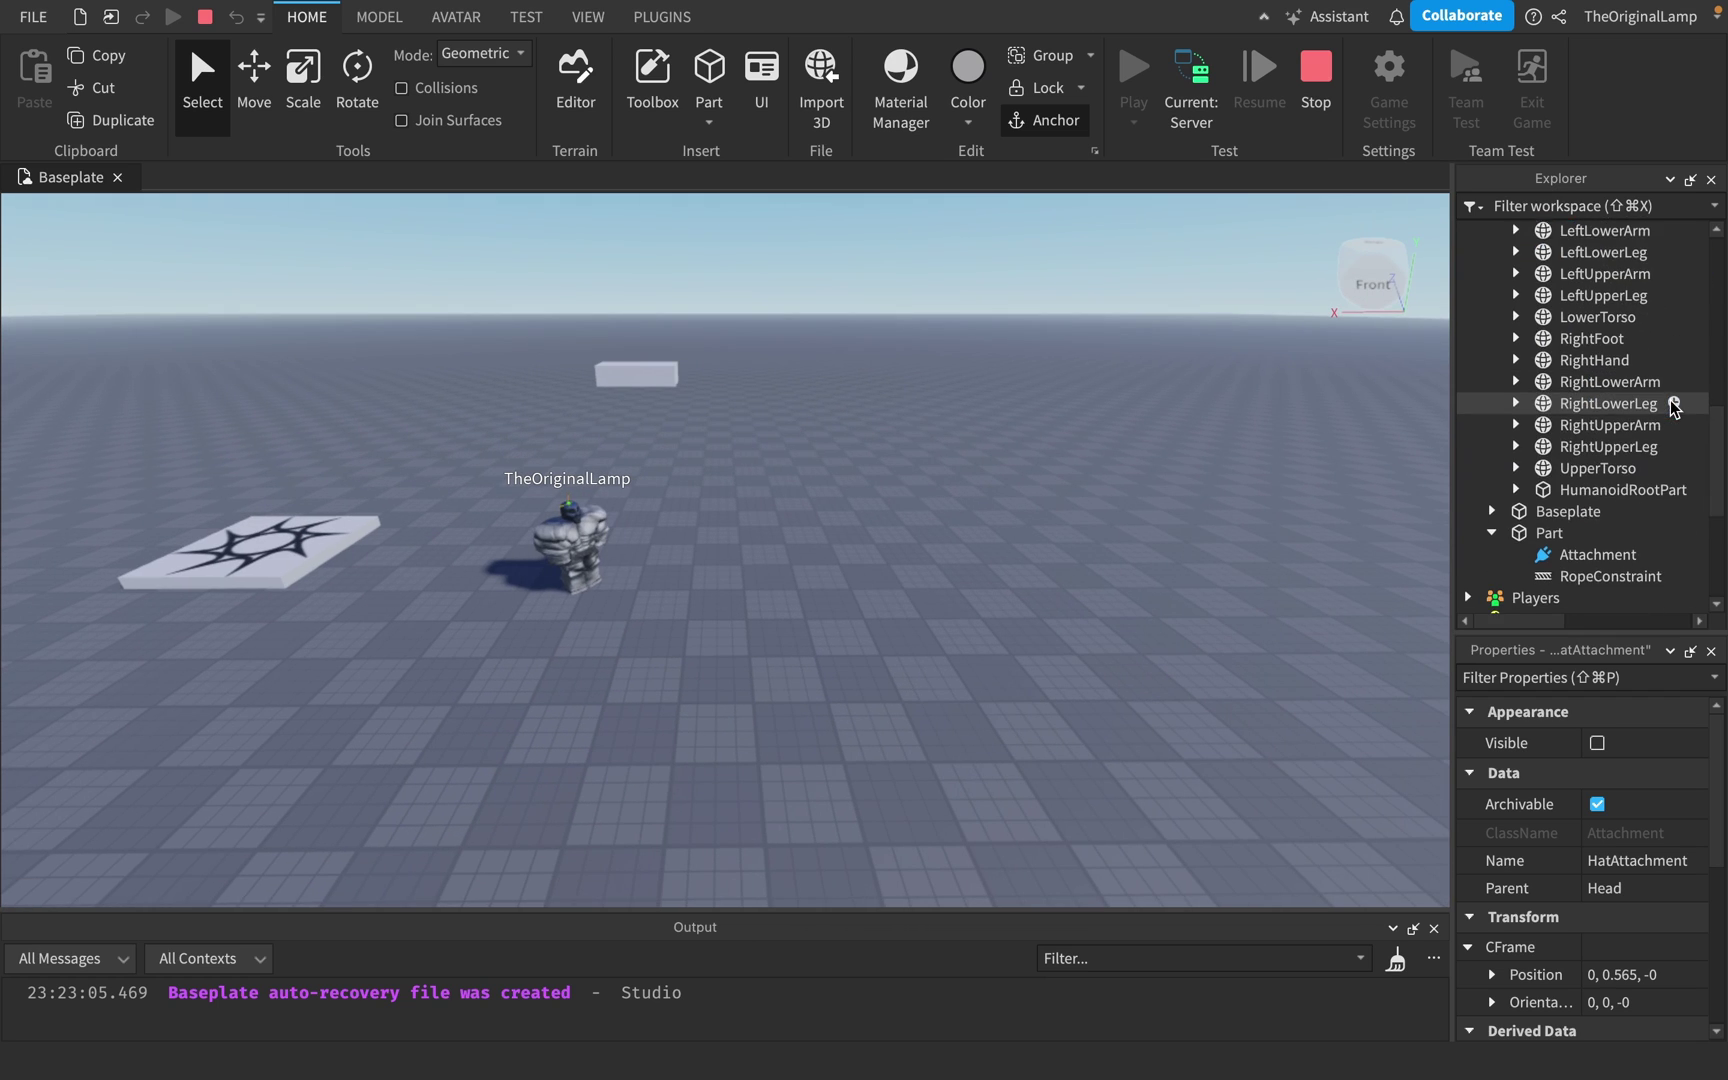
Set the RopeConstraint's Attachment1 to the HairAttachment in the character's Head.
{"action": "left_click", "coordinate": [1585, 540]}
{"action": "scroll", "coordinate": [1646, 776], "scroll_direction": "down", "scroll_amount": 2}
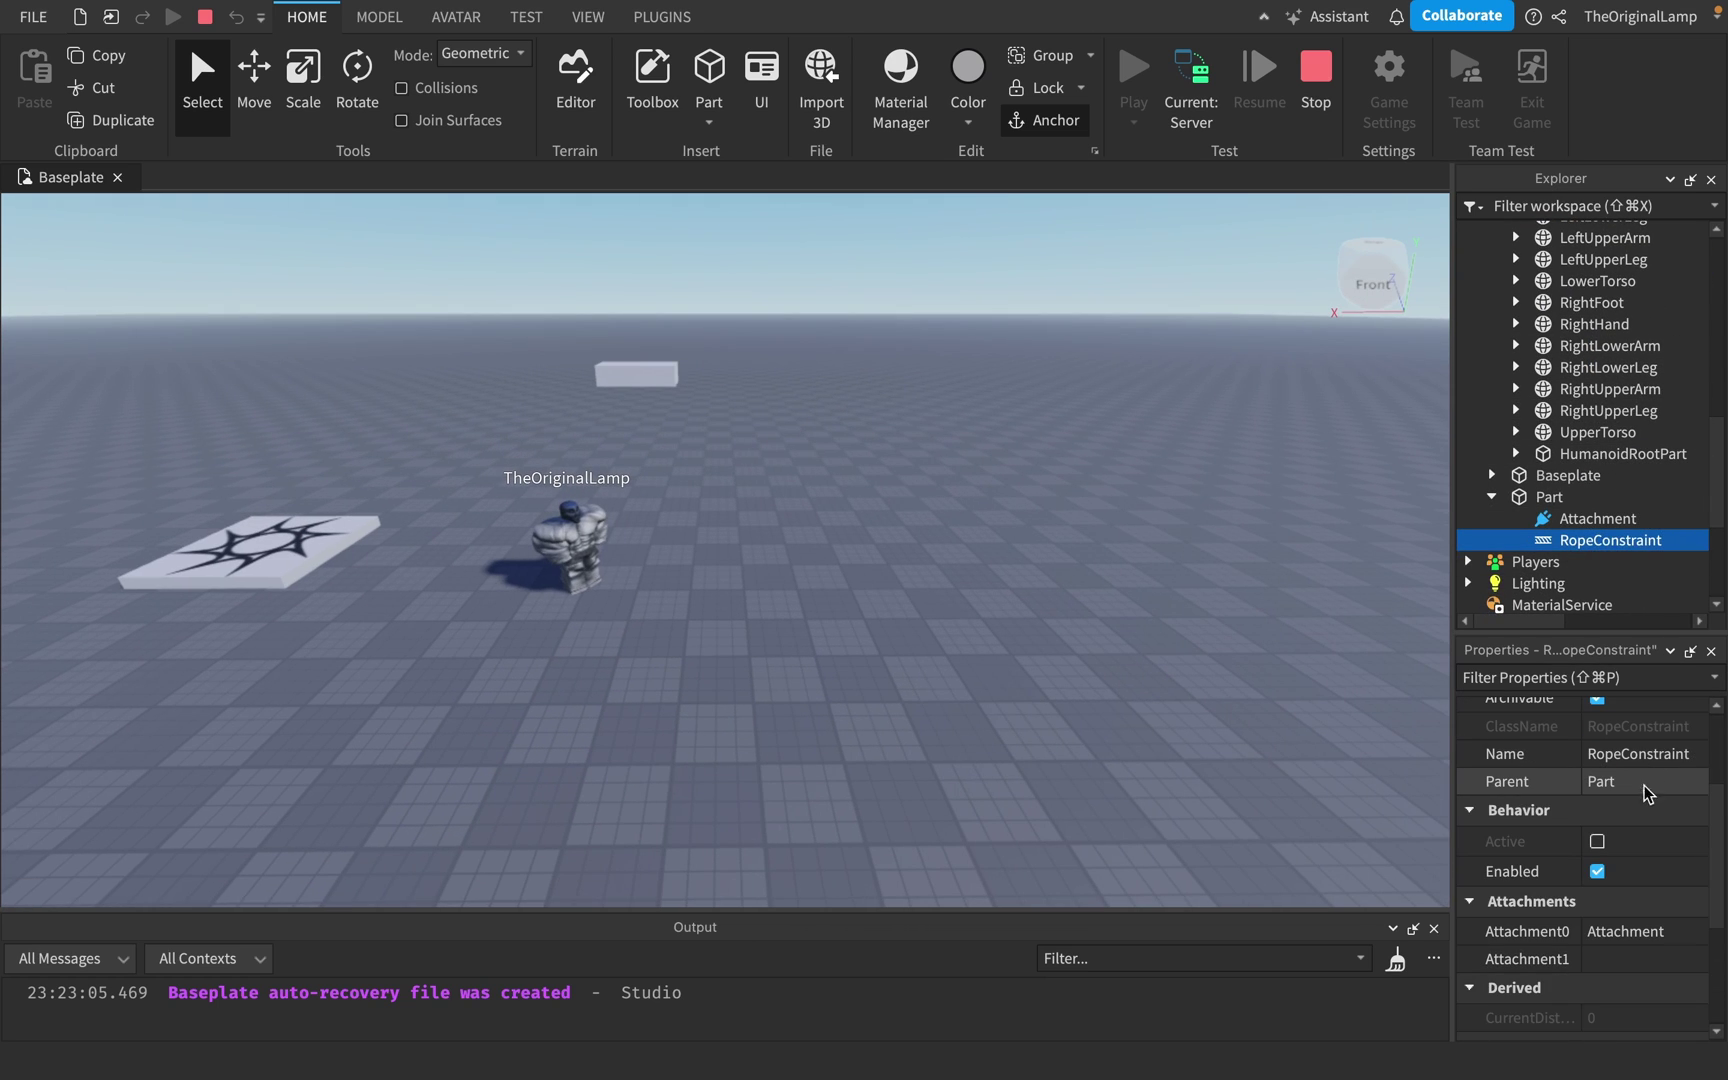
{"action": "left_click", "coordinate": [1612, 959]}
{"action": "scroll", "coordinate": [1600, 494], "scroll_direction": "up", "scroll_amount": 7}
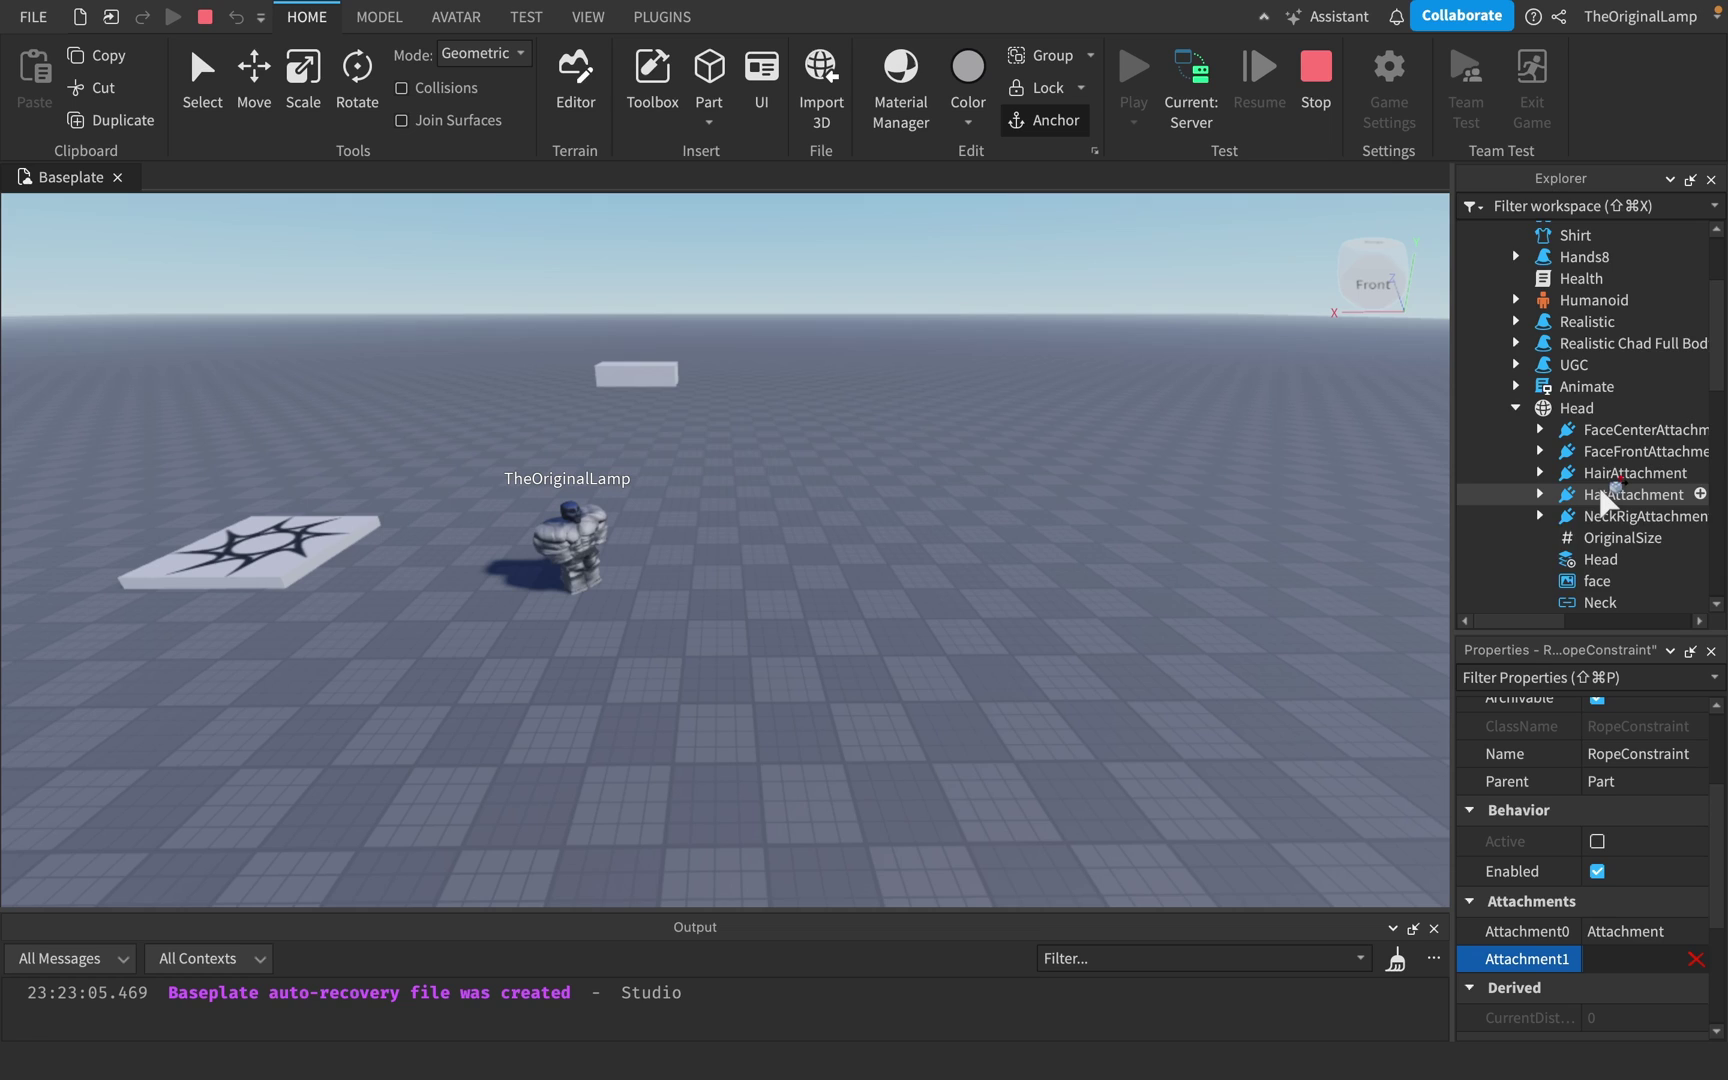
{"action": "scroll", "coordinate": [1601, 492], "scroll_direction": "down", "scroll_amount": 2}
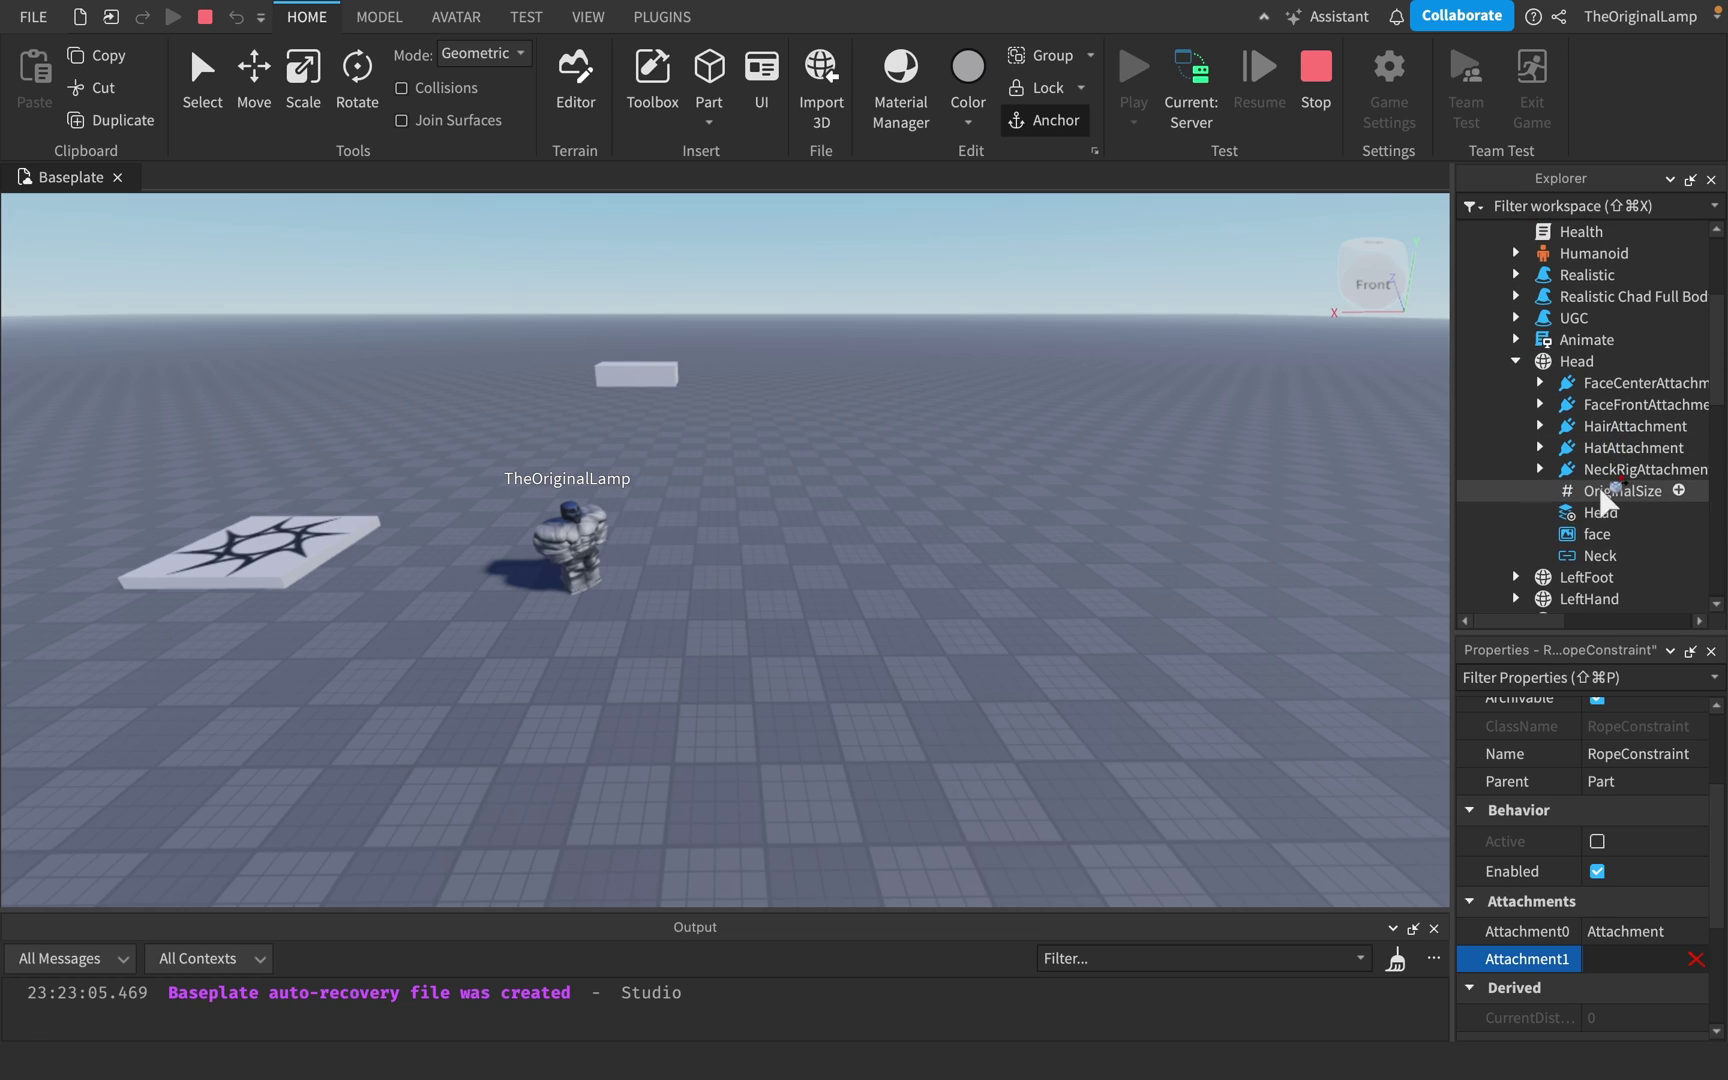
{"action": "left_click", "coordinate": [1613, 430]}
{"action": "key", "text": "f"}
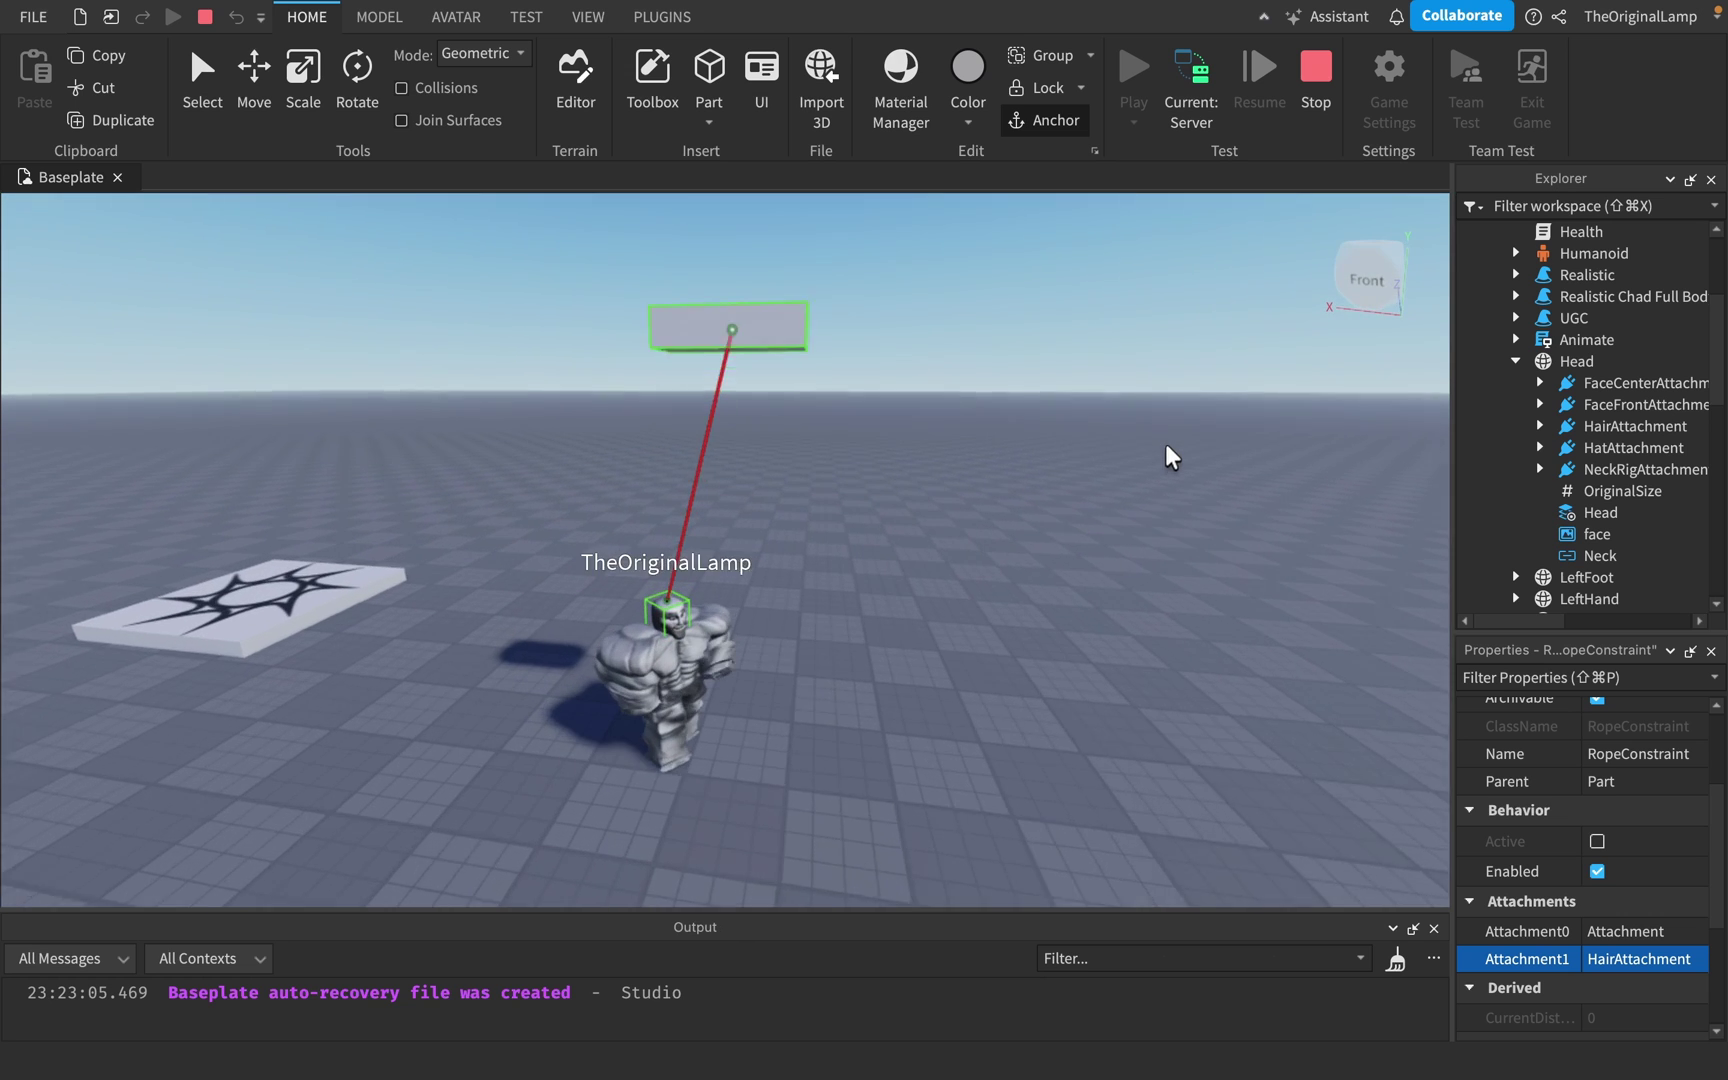
Set the RopeConstraint's Thickness to 1.
{"action": "right_click_drag", "start_coordinate": [1166, 446], "coordinate": [1166, 446]}
{"action": "scroll", "coordinate": [1630, 778], "scroll_direction": "up", "scroll_amount": 3}
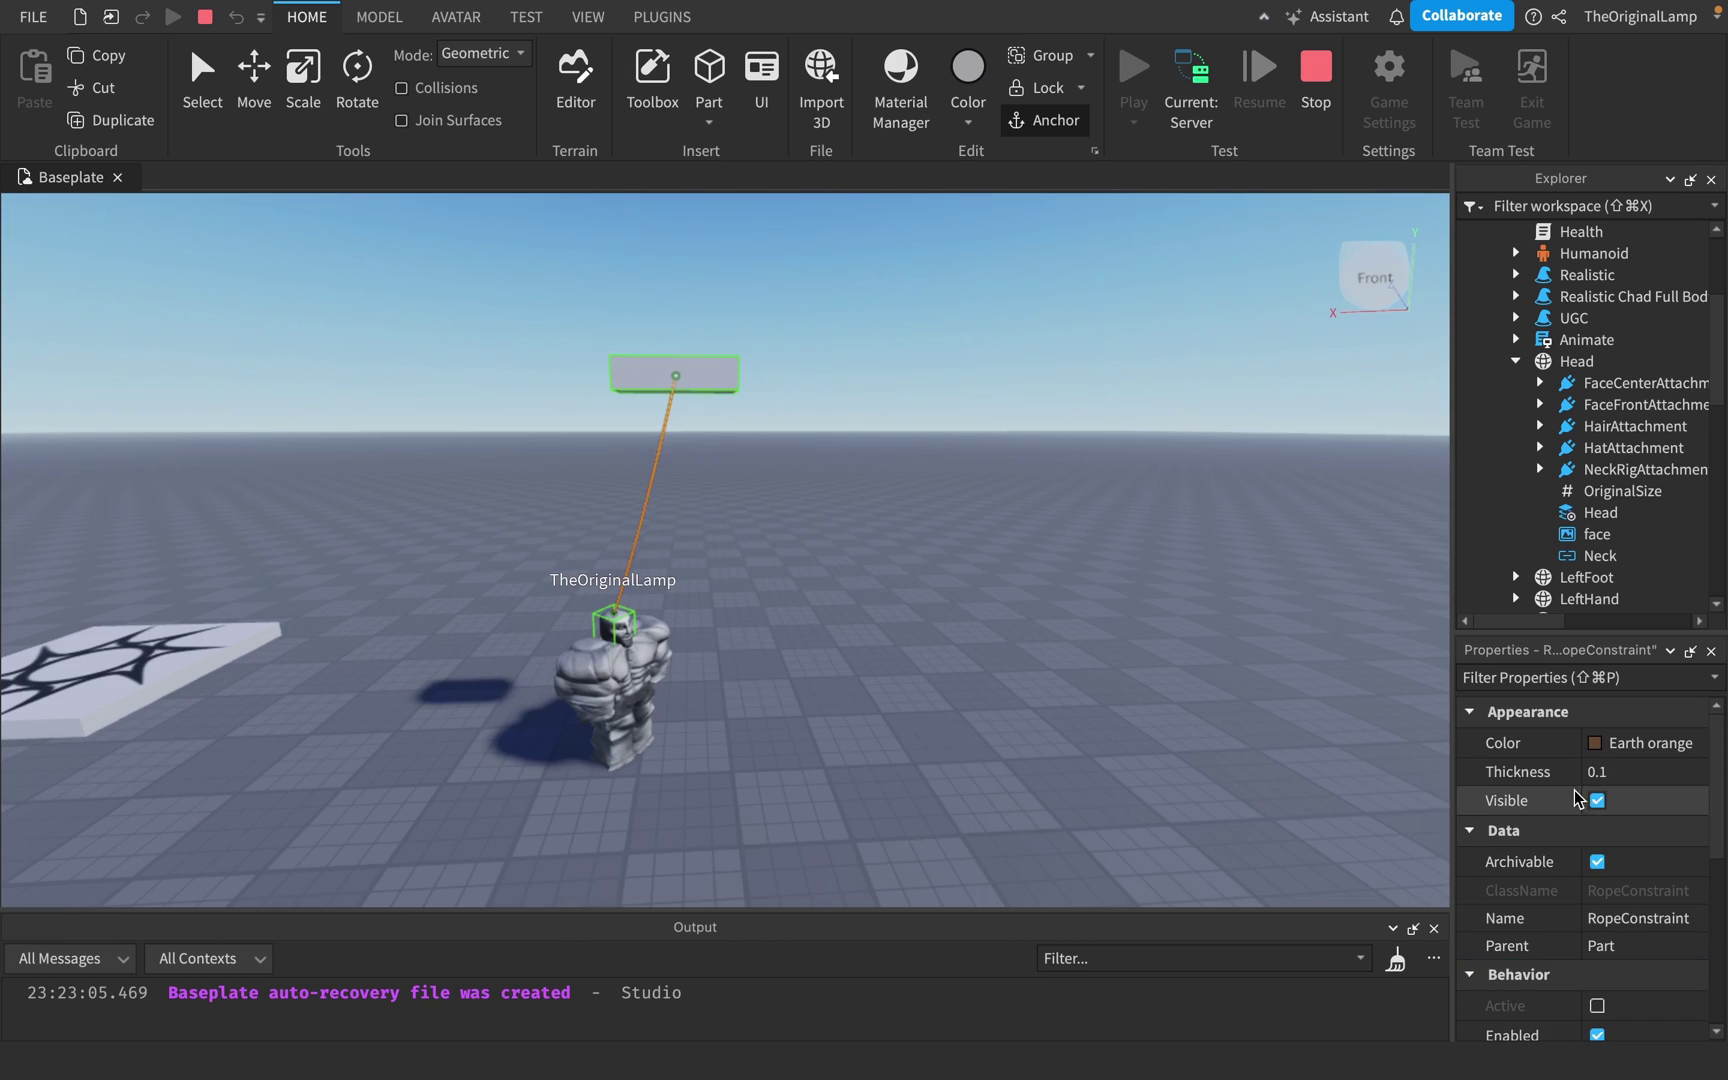
{"action": "type", "text": "1"}
{"action": "key", "text": "Return"}
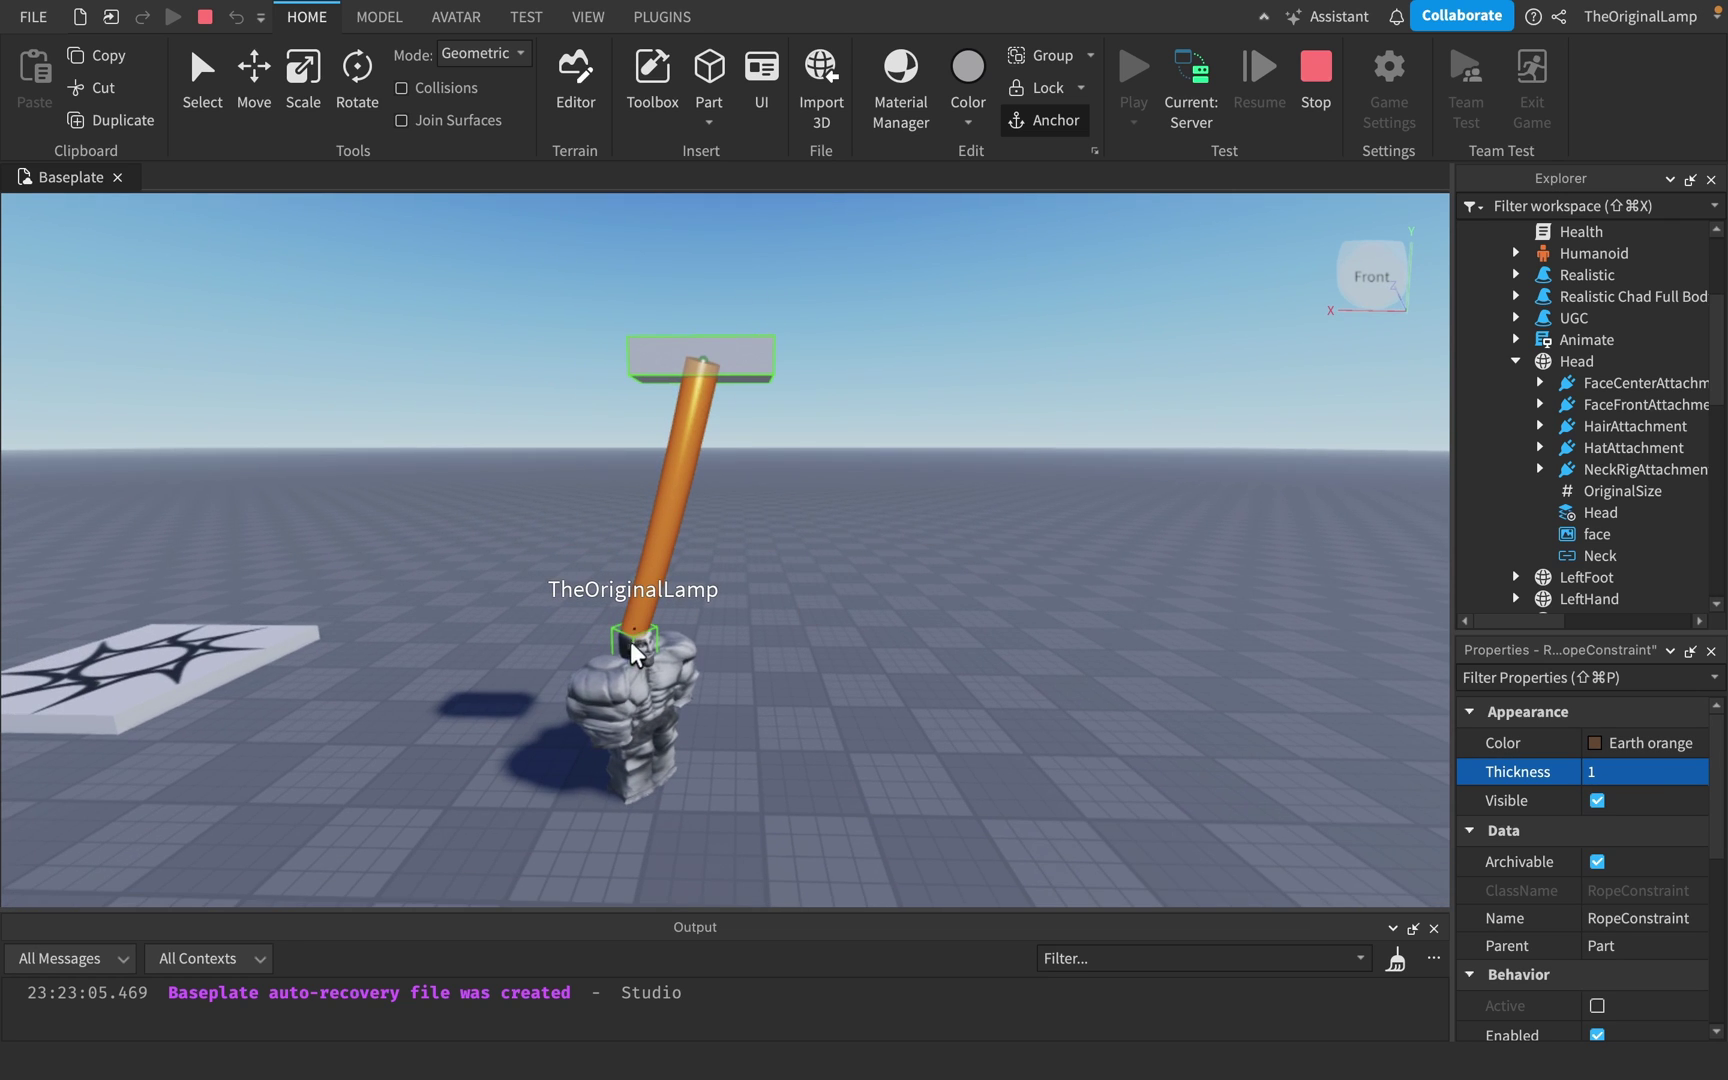
Set the rope's Color to Royal purple and its Thickness to 0.2, and select the part's Attachment to view the rope unhighlighted.
{"action": "left_click", "coordinate": [1676, 743]}
{"action": "left_click", "coordinate": [1636, 768]}
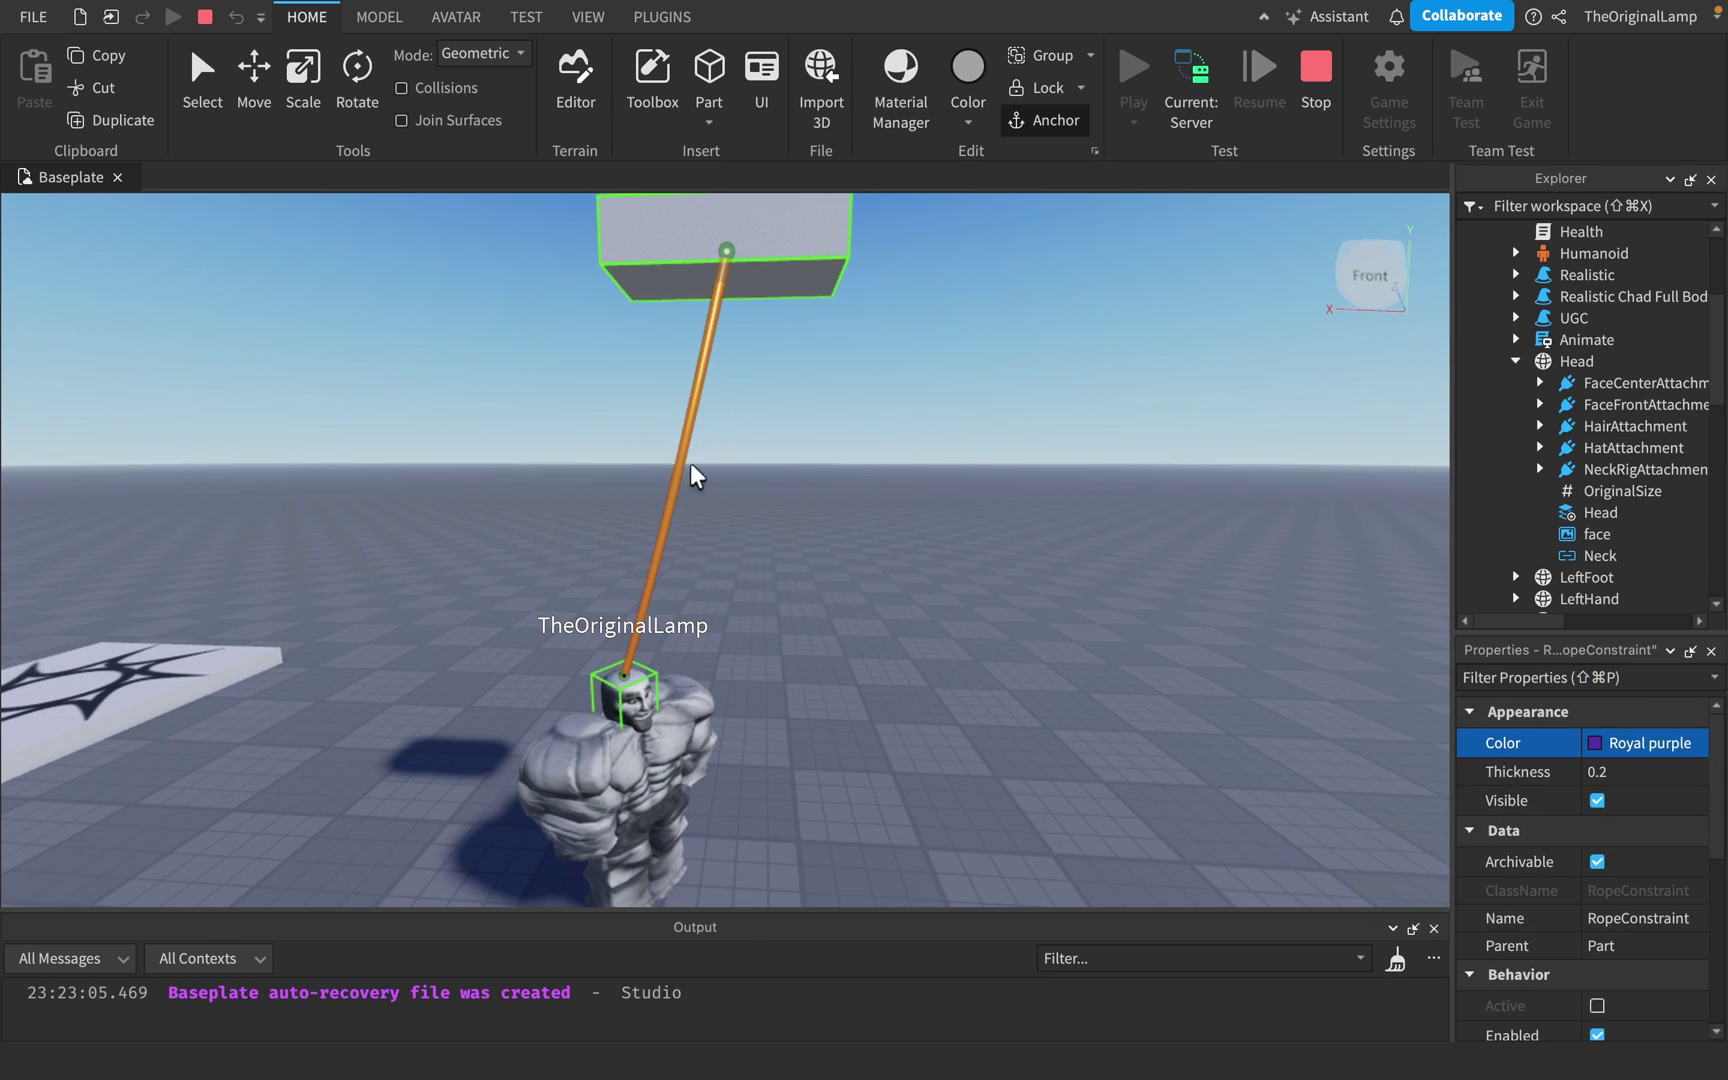
{"action": "scroll", "coordinate": [1490, 410], "scroll_direction": "down", "scroll_amount": 5}
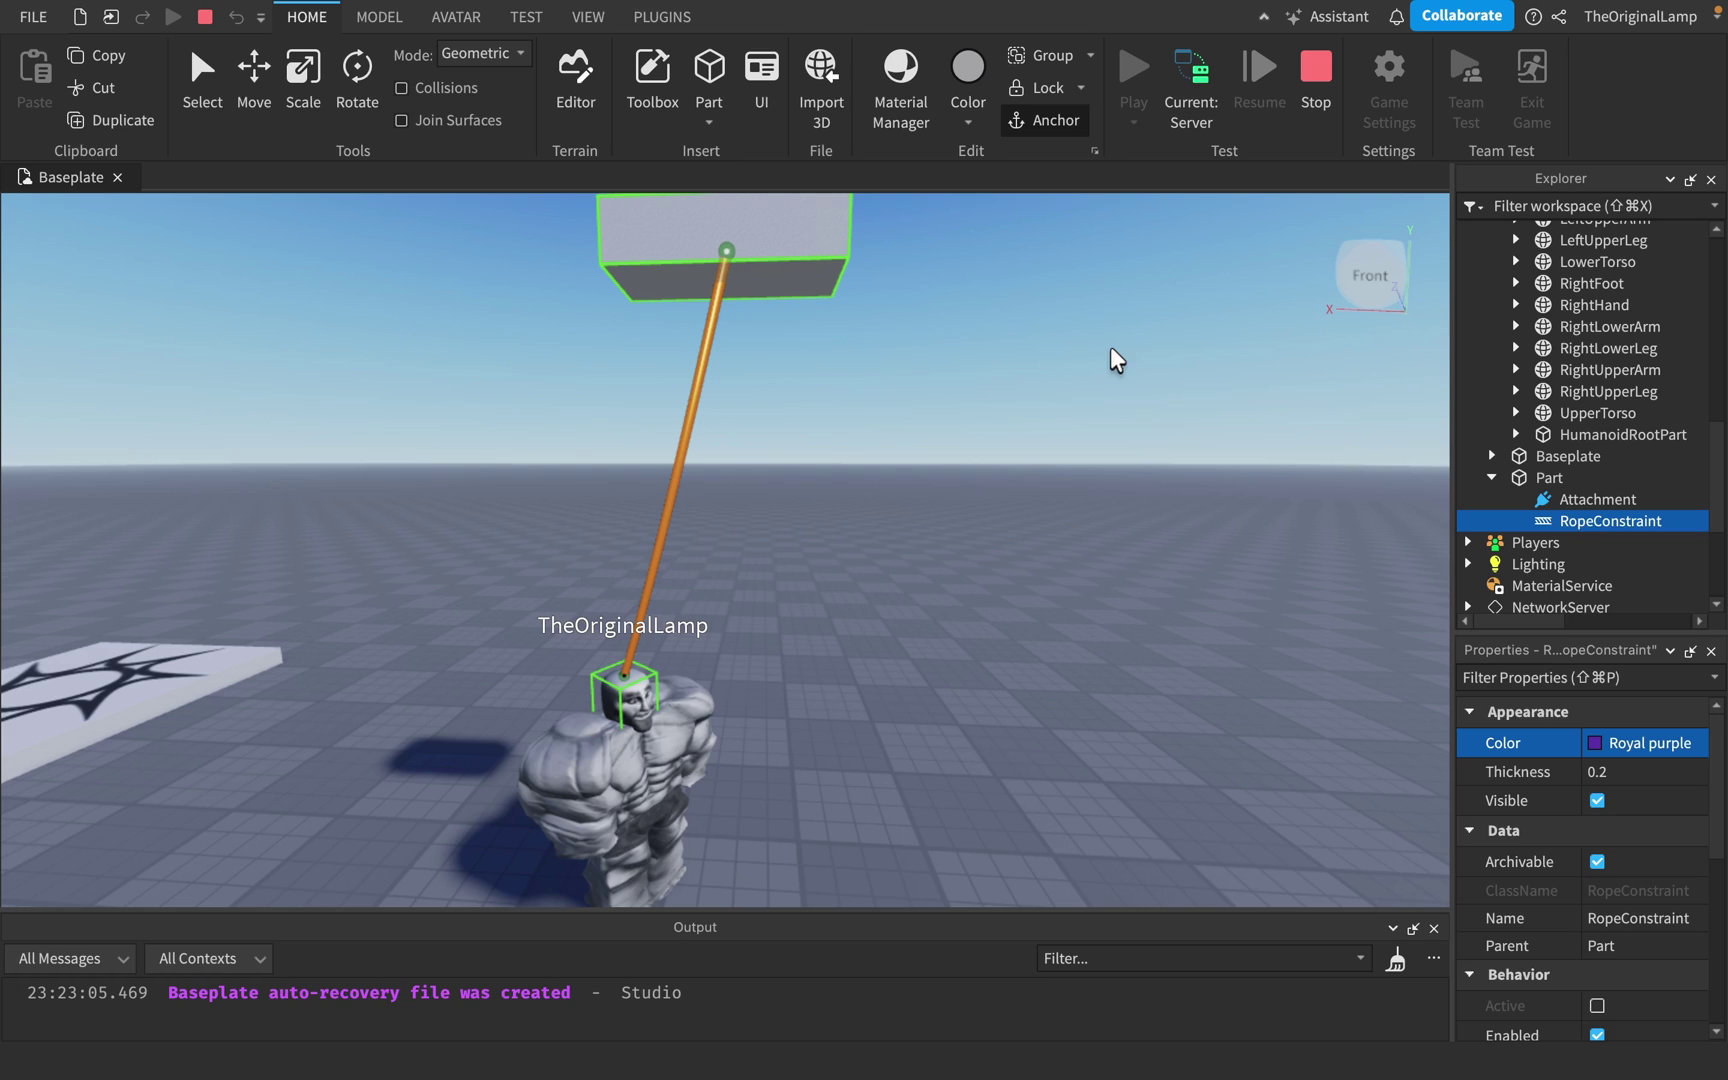
{"action": "left_click", "coordinate": [1605, 500]}
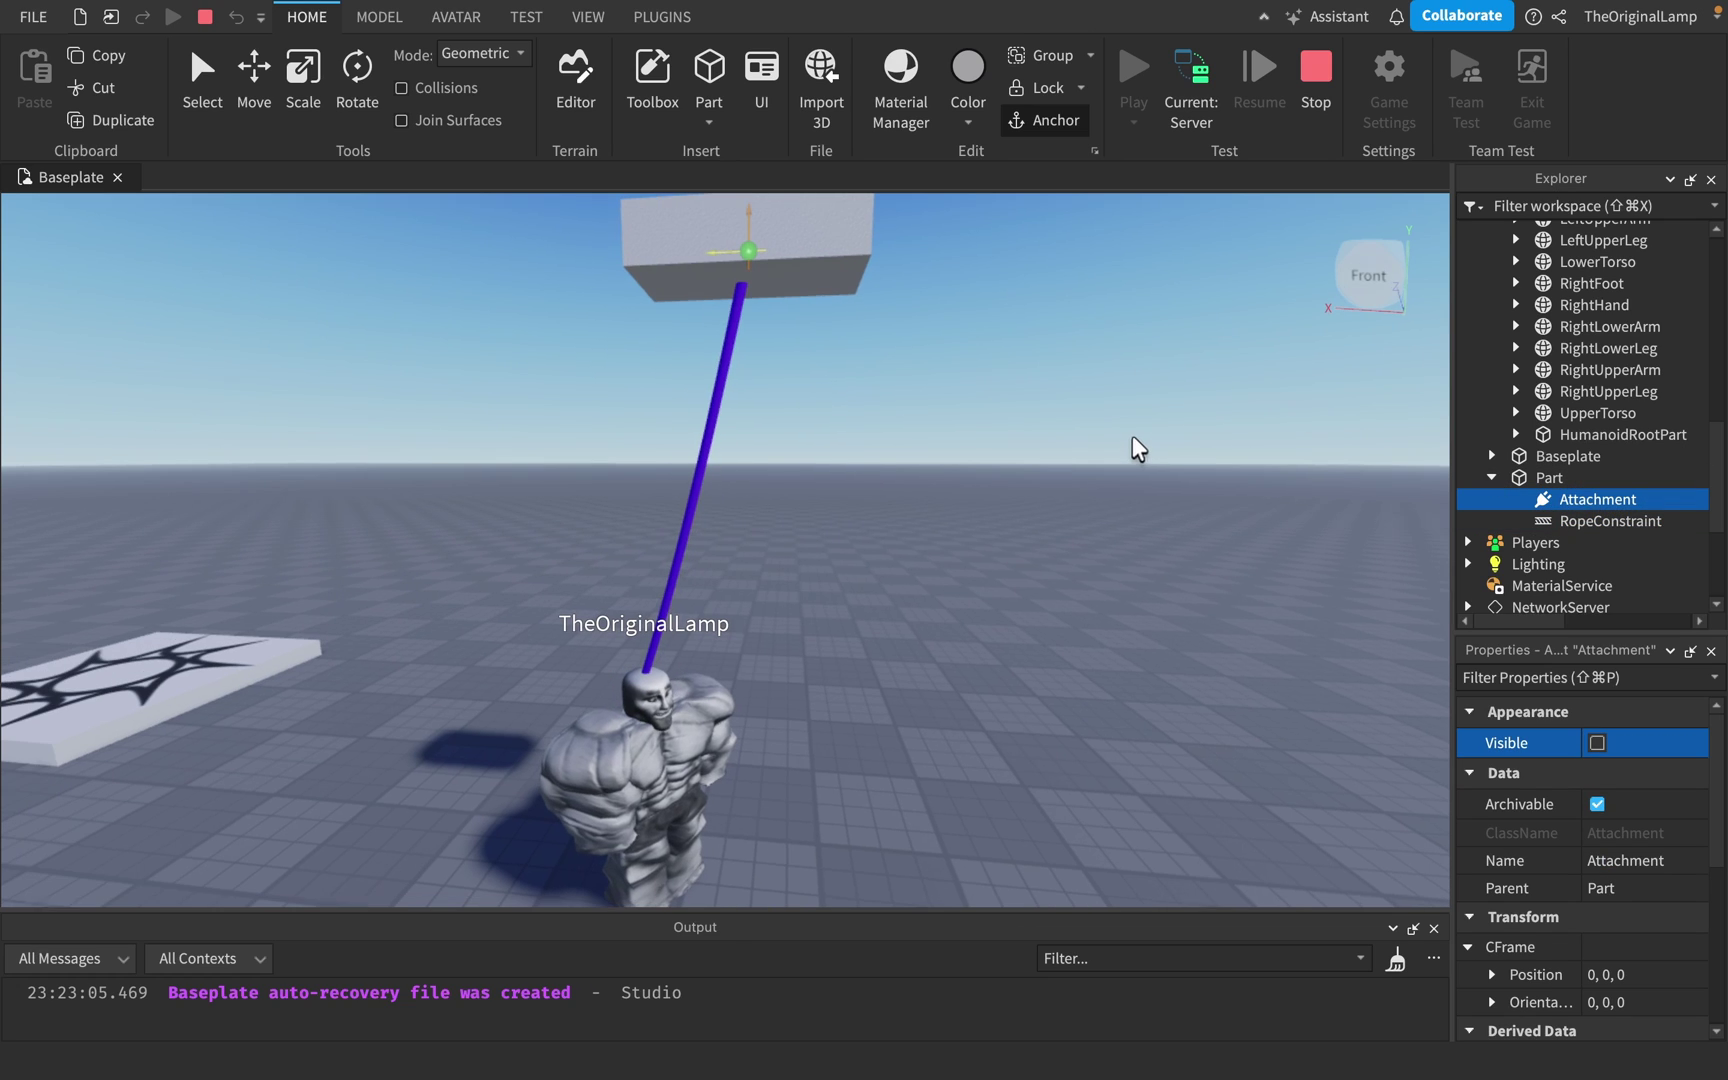
Set the RopeConstraint's Color to Plum and its Thickness to 0.05.
{"action": "left_click", "coordinate": [1564, 521]}
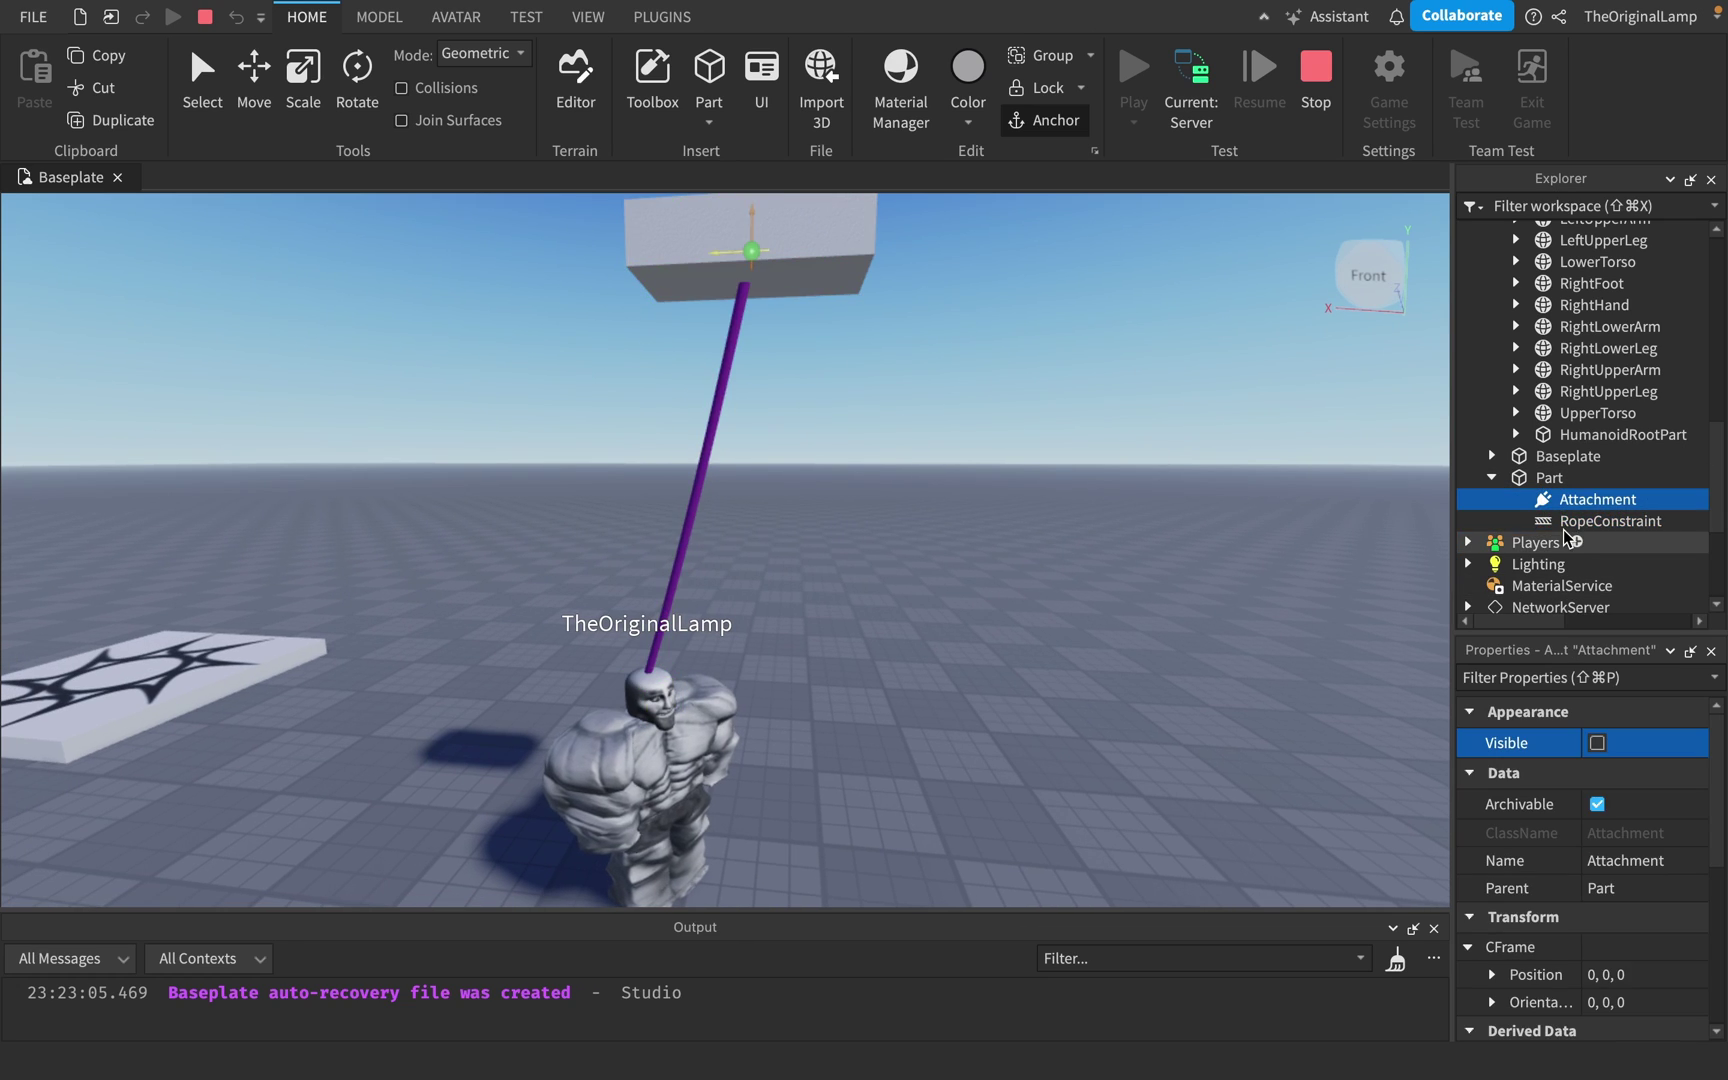
{"action": "left_click", "coordinate": [1564, 523]}
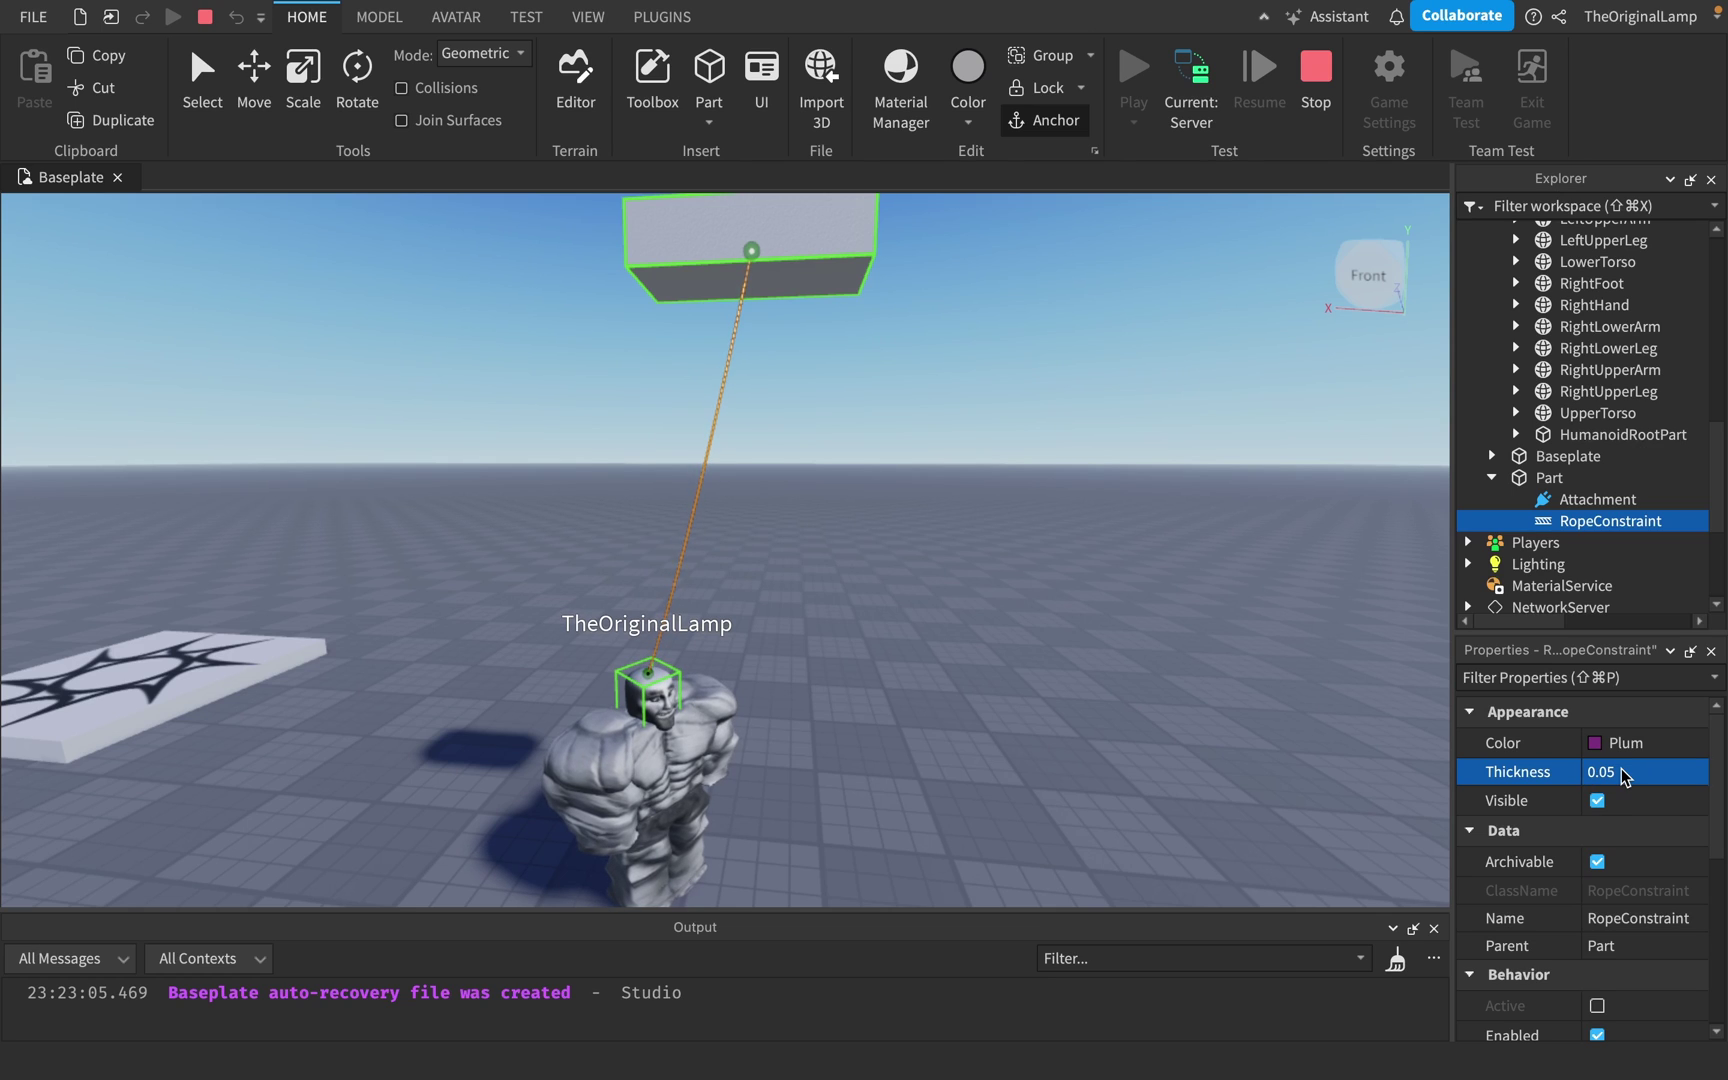
{"action": "scroll", "coordinate": [1623, 777], "scroll_direction": "down", "scroll_amount": 5}
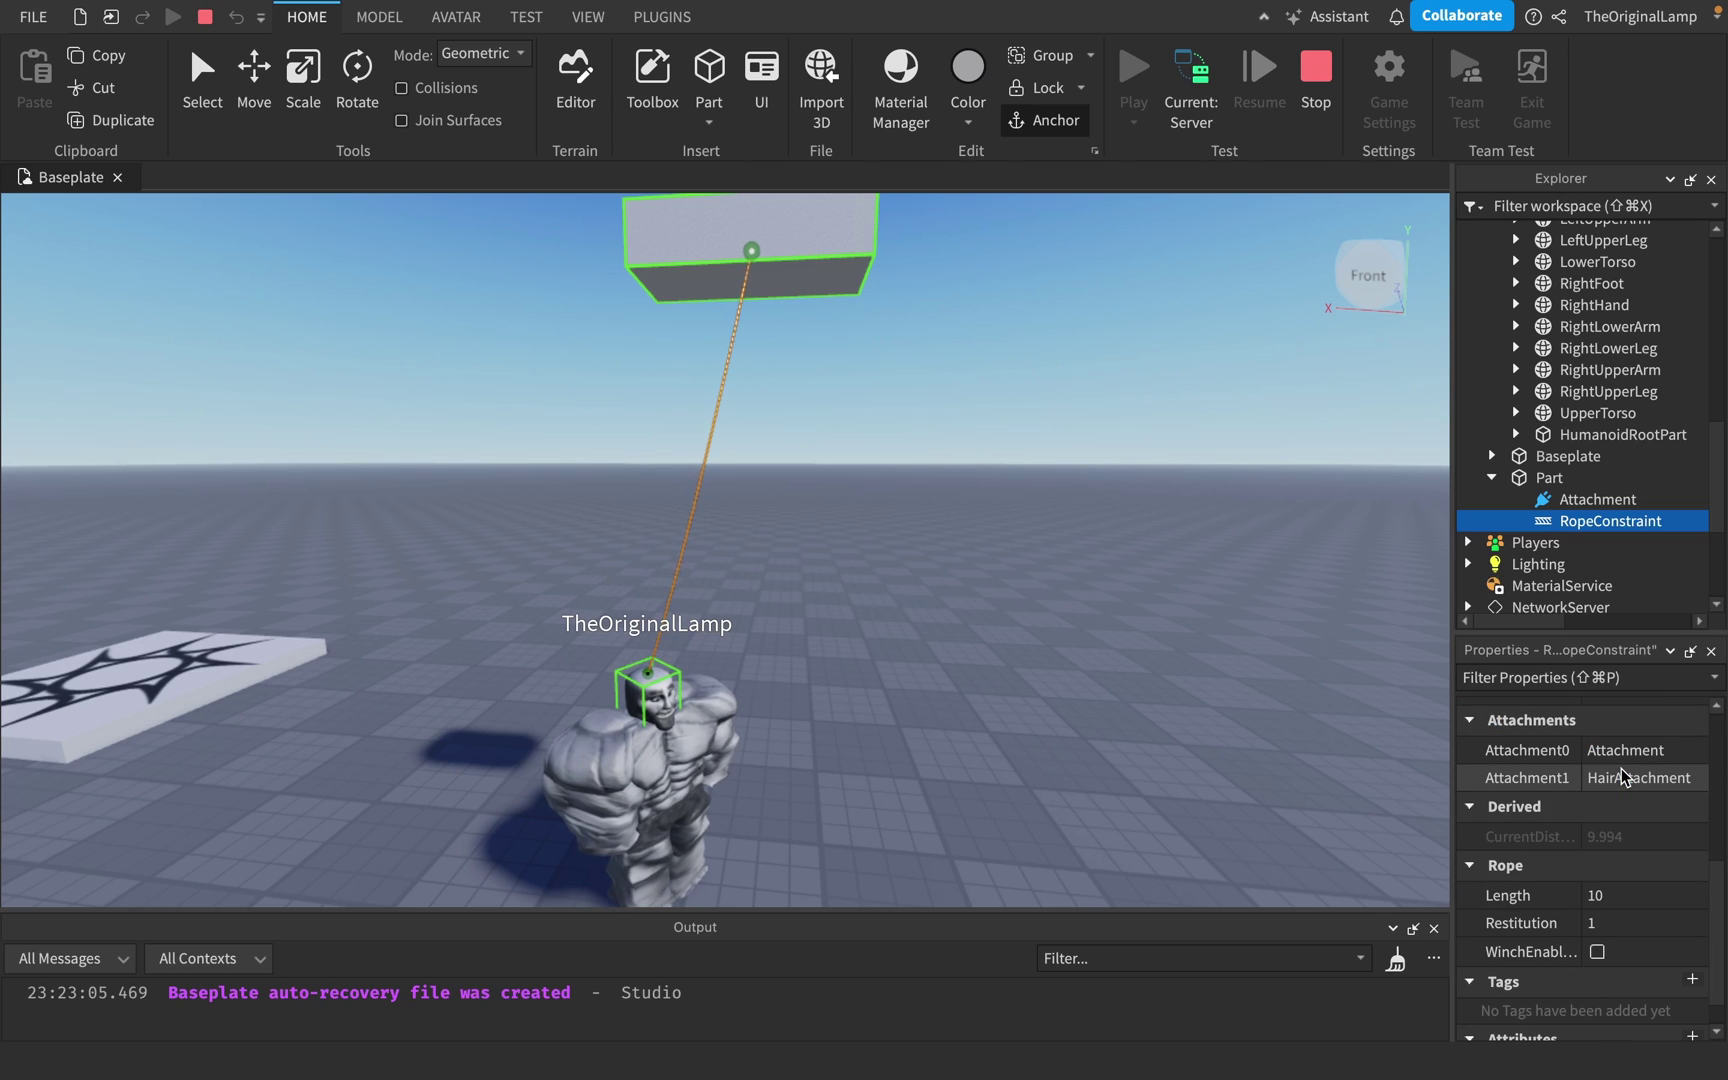
Switch the playtest to the client view, and review the attachment and rope properties of a RopeConstraint in Workspace.
{"action": "left_click", "coordinate": [1191, 82]}
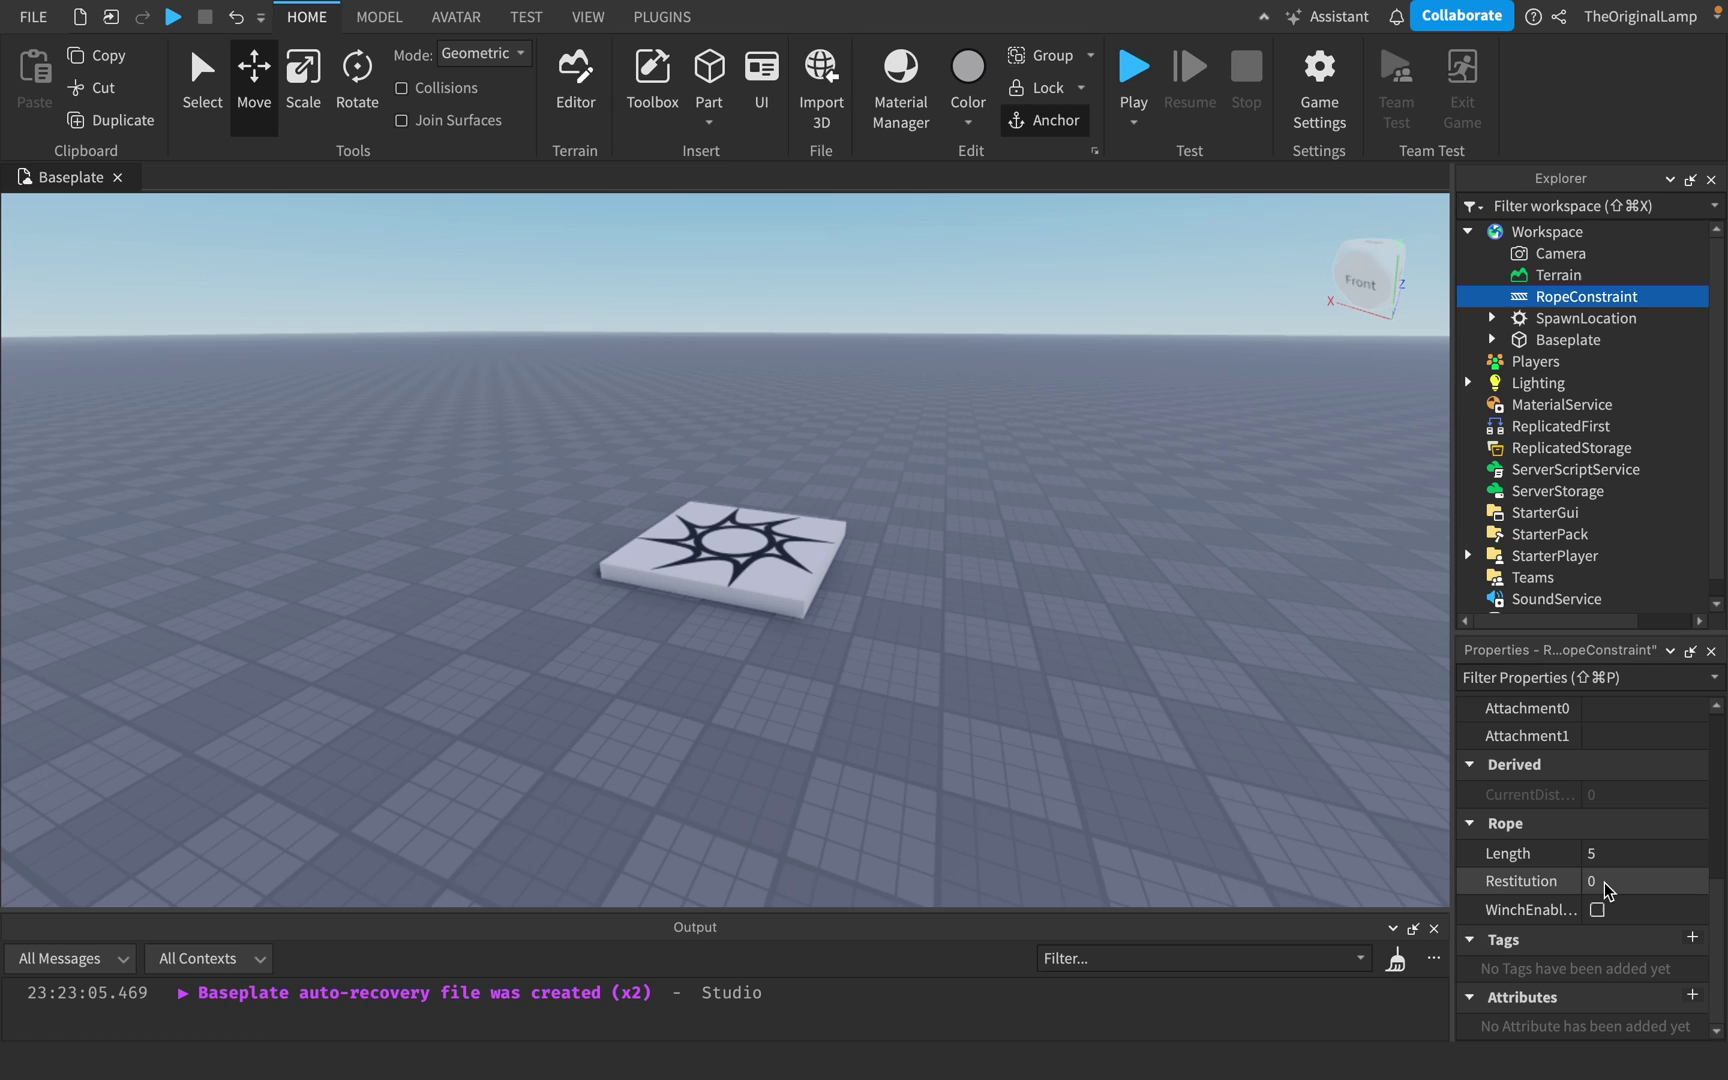
{"action": "scroll", "coordinate": [1606, 890], "scroll_direction": "up", "scroll_amount": 5}
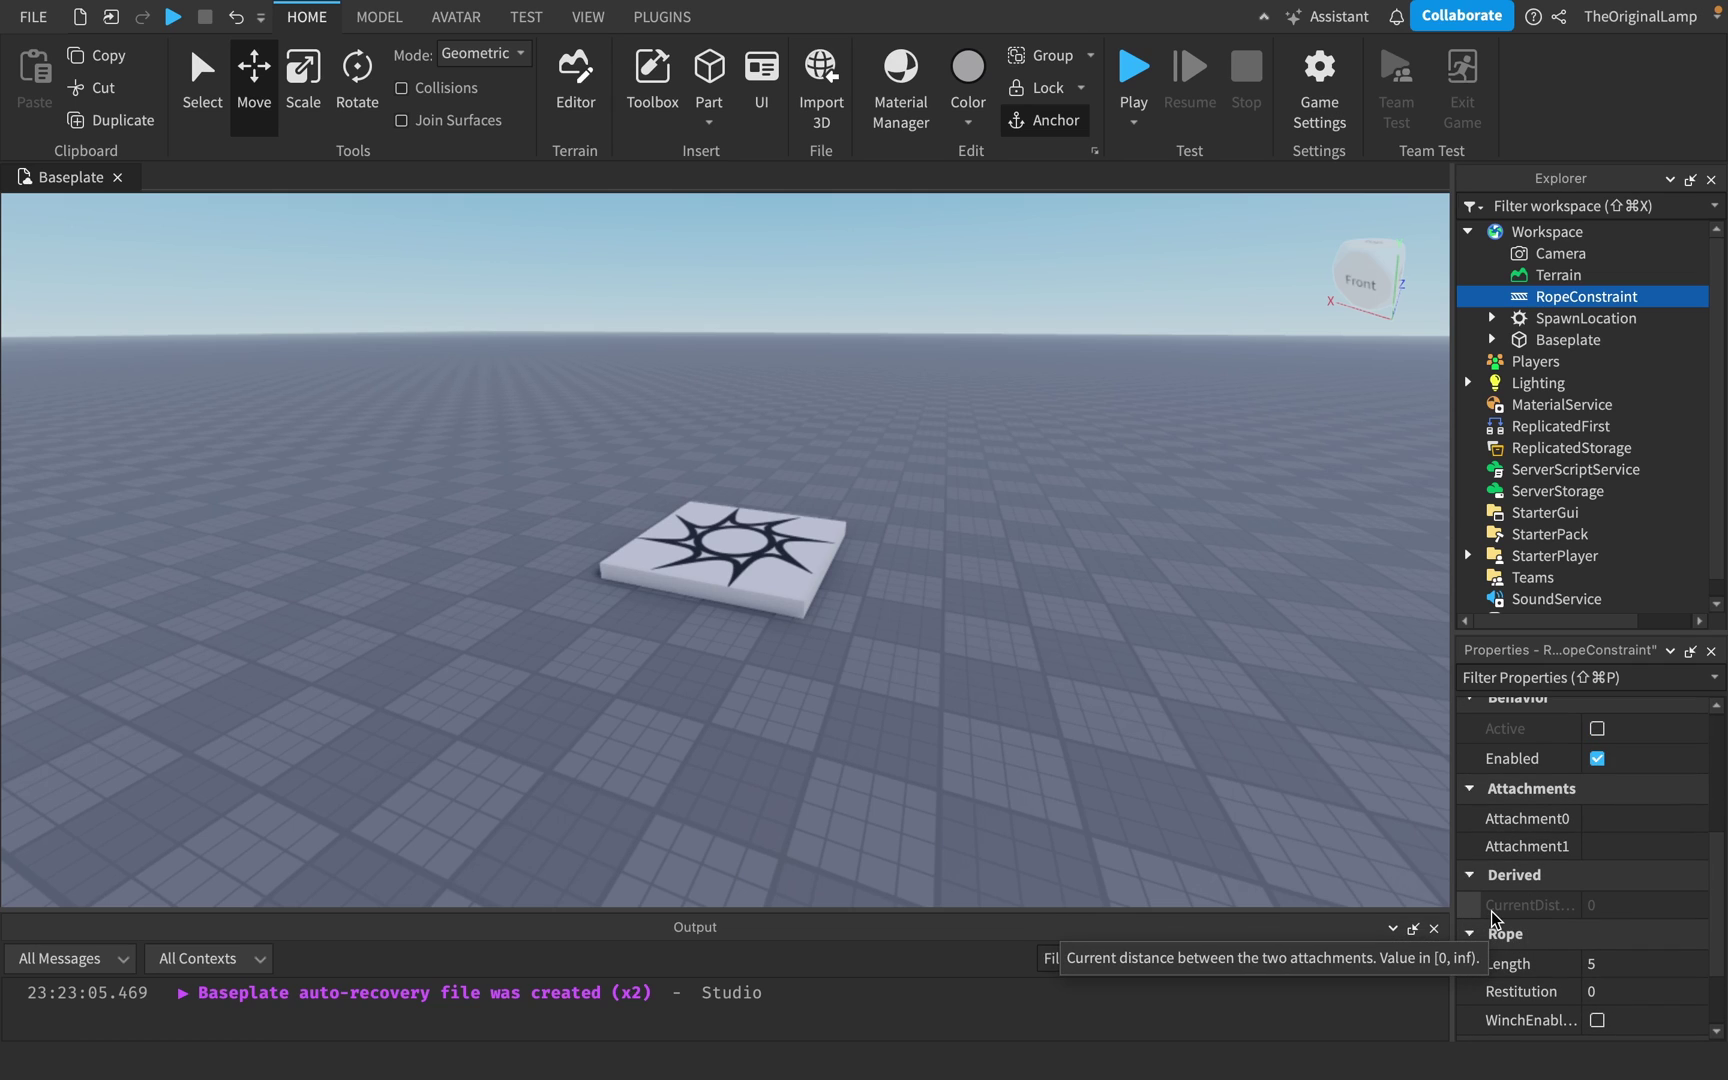
Add a Script inside the RopeConstraint in Workspace.
{"action": "left_click", "coordinate": [1655, 297]}
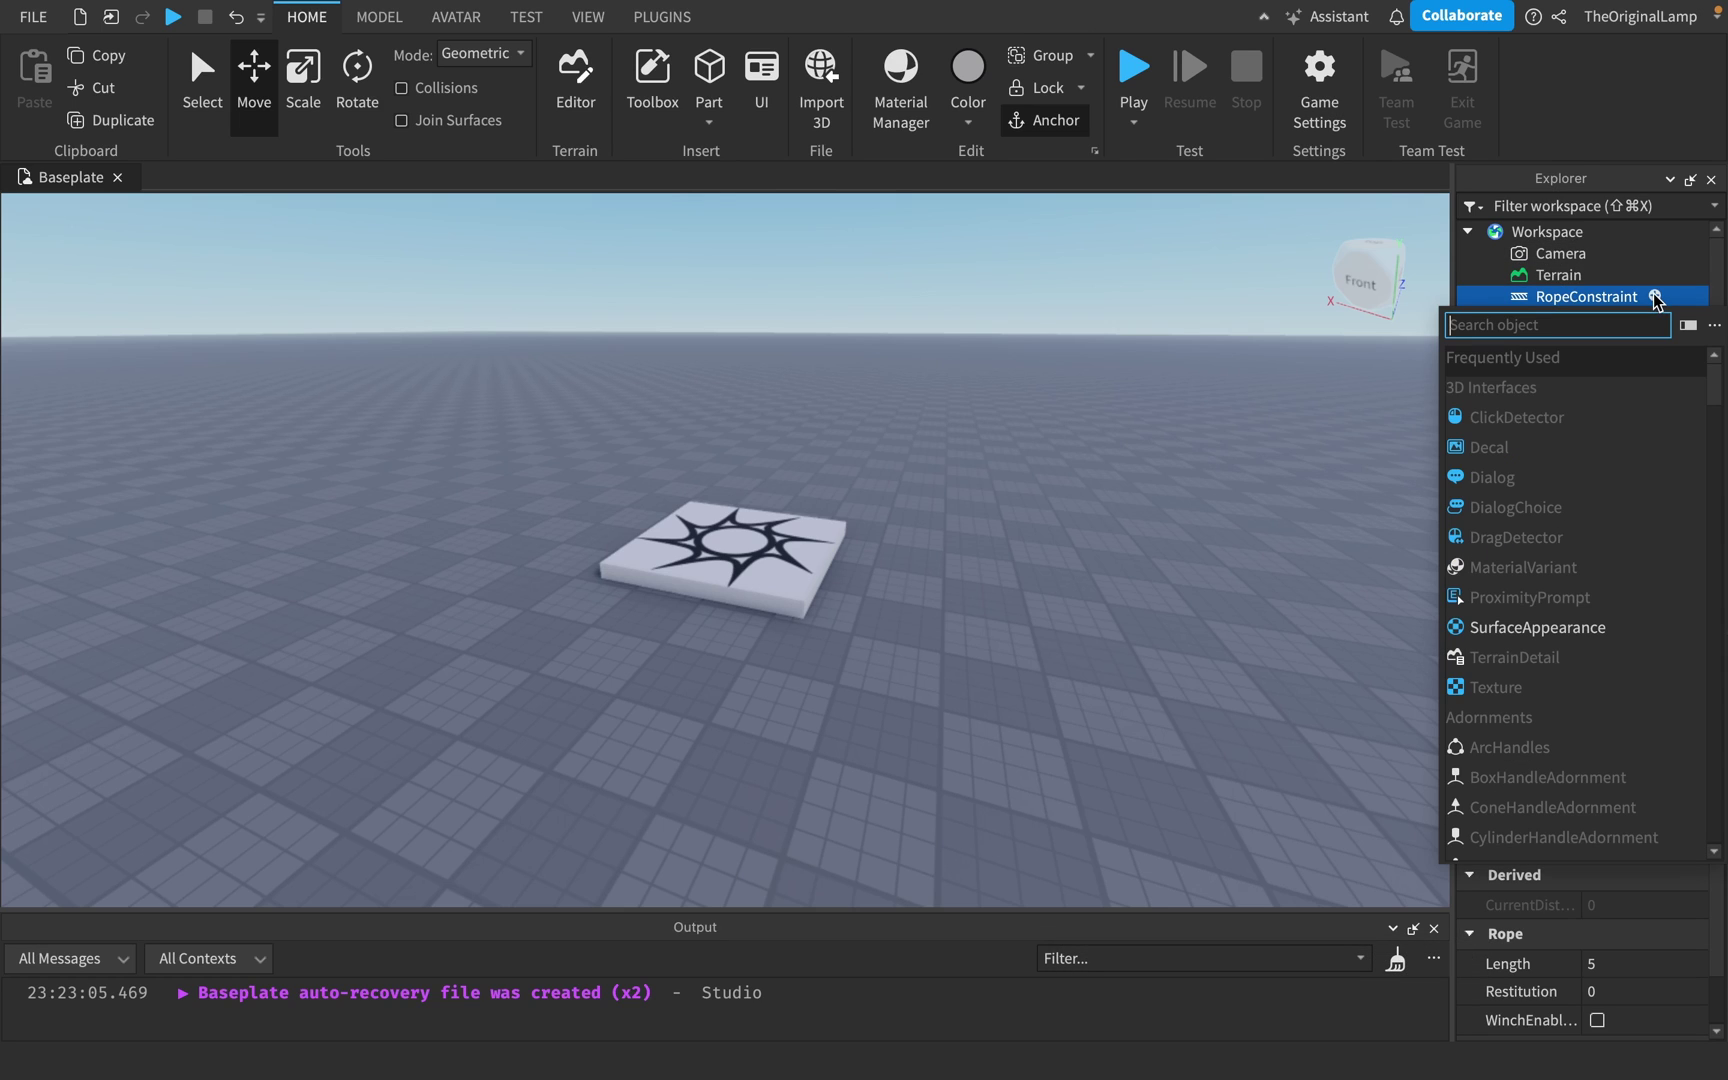
{"action": "type", "text": "sc"}
{"action": "left_click", "coordinate": [1534, 371]}
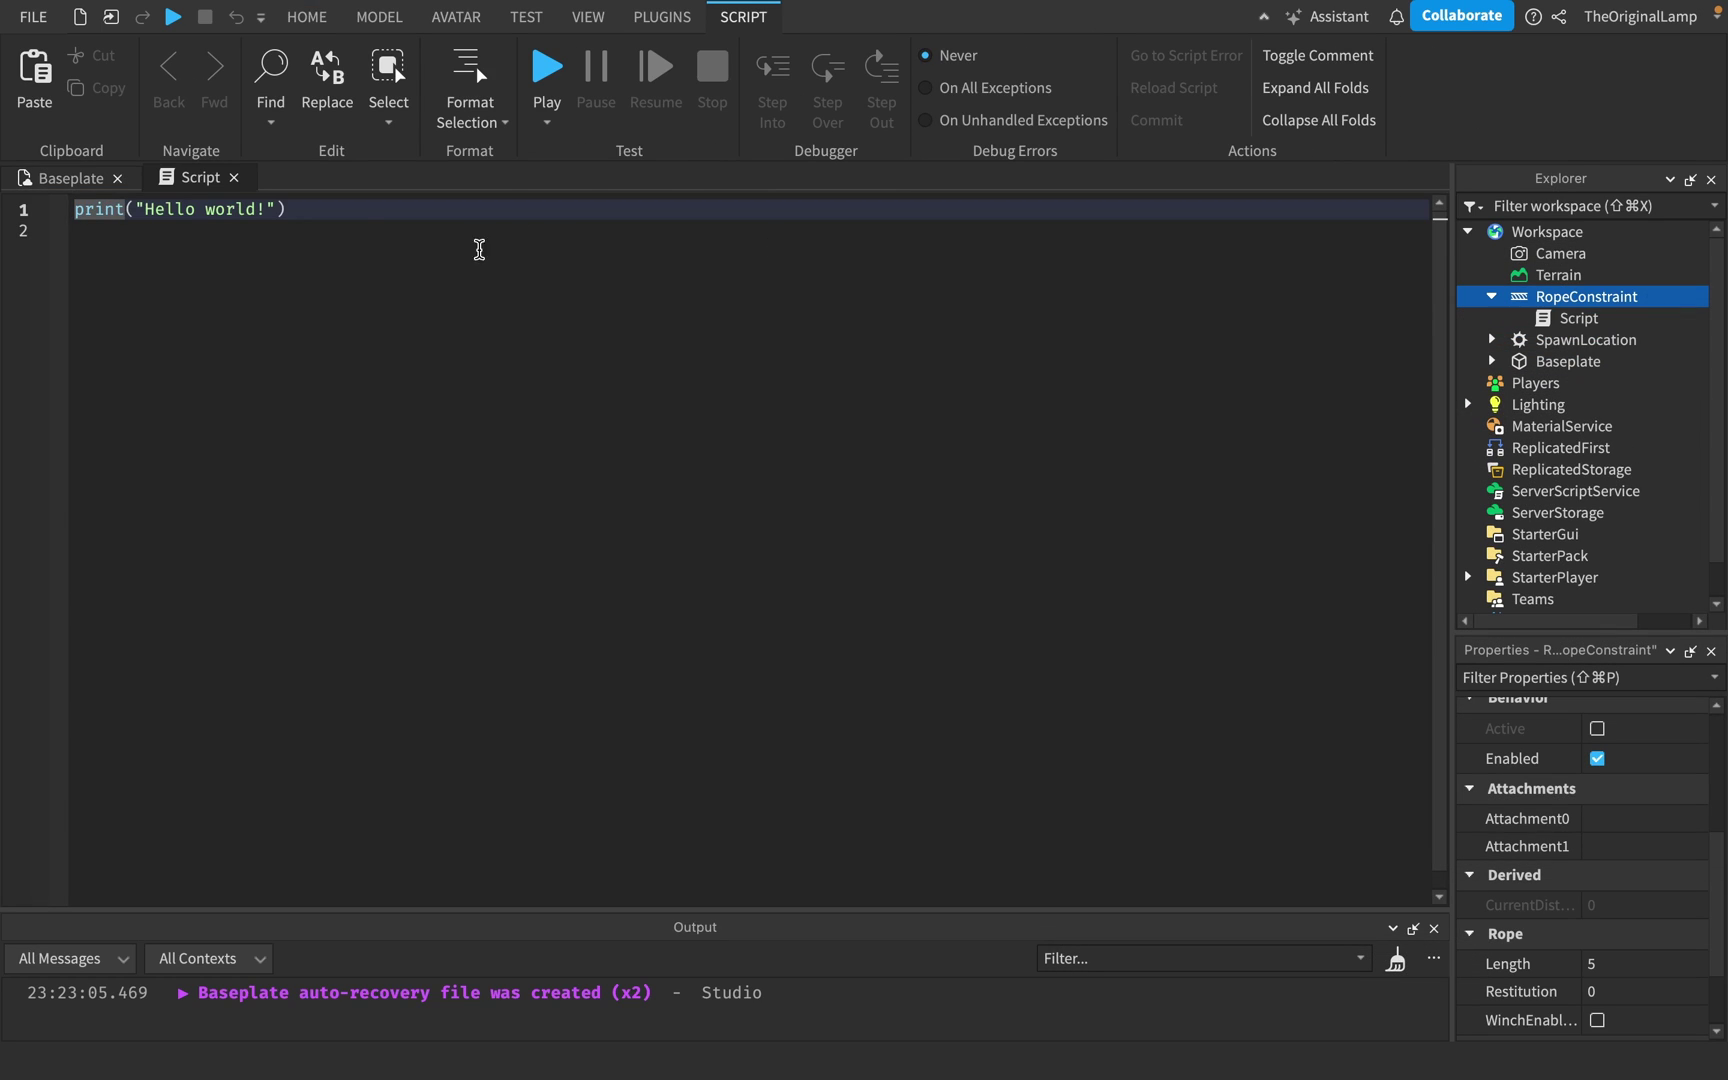
Replace the Script's default code with a script.Parent reference and look up the rope's CurrentDistance property in the code suggestions.
{"action": "left_click", "coordinate": [354, 223]}
{"action": "key", "text": "super+a"}
{"action": "type", "text": "script"}
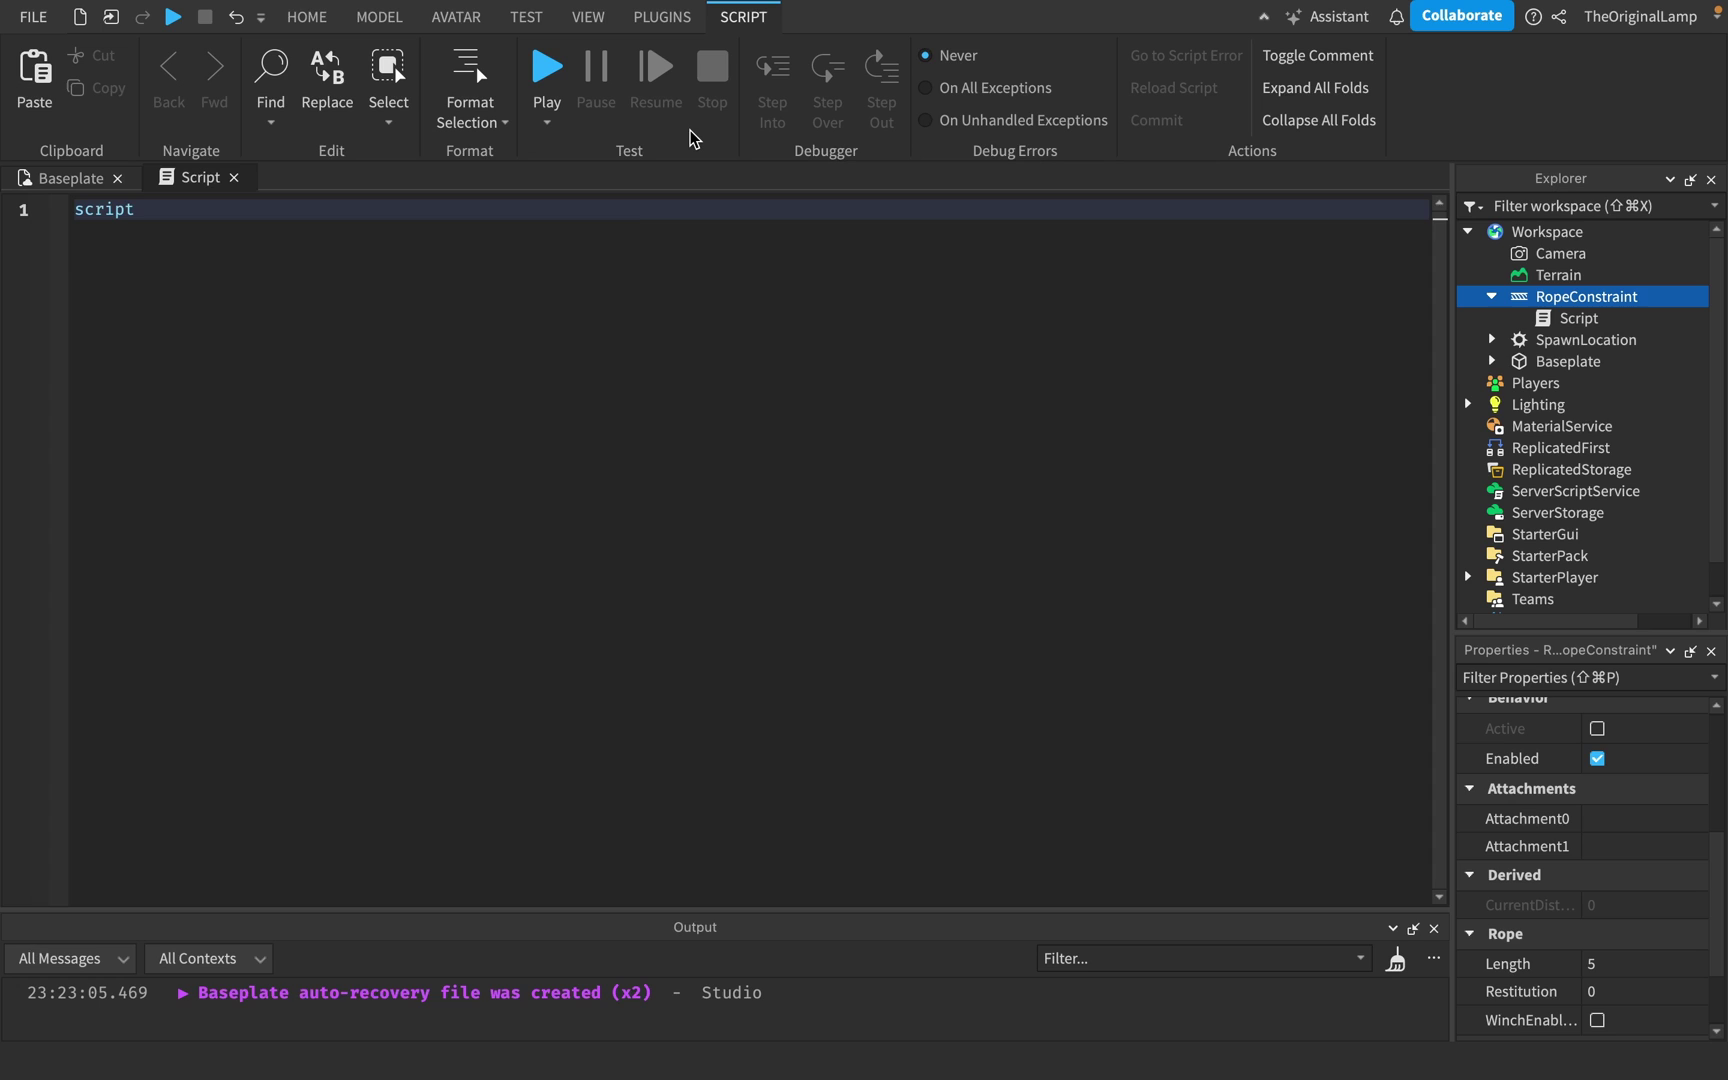
{"action": "type", "text": ".Parent."}
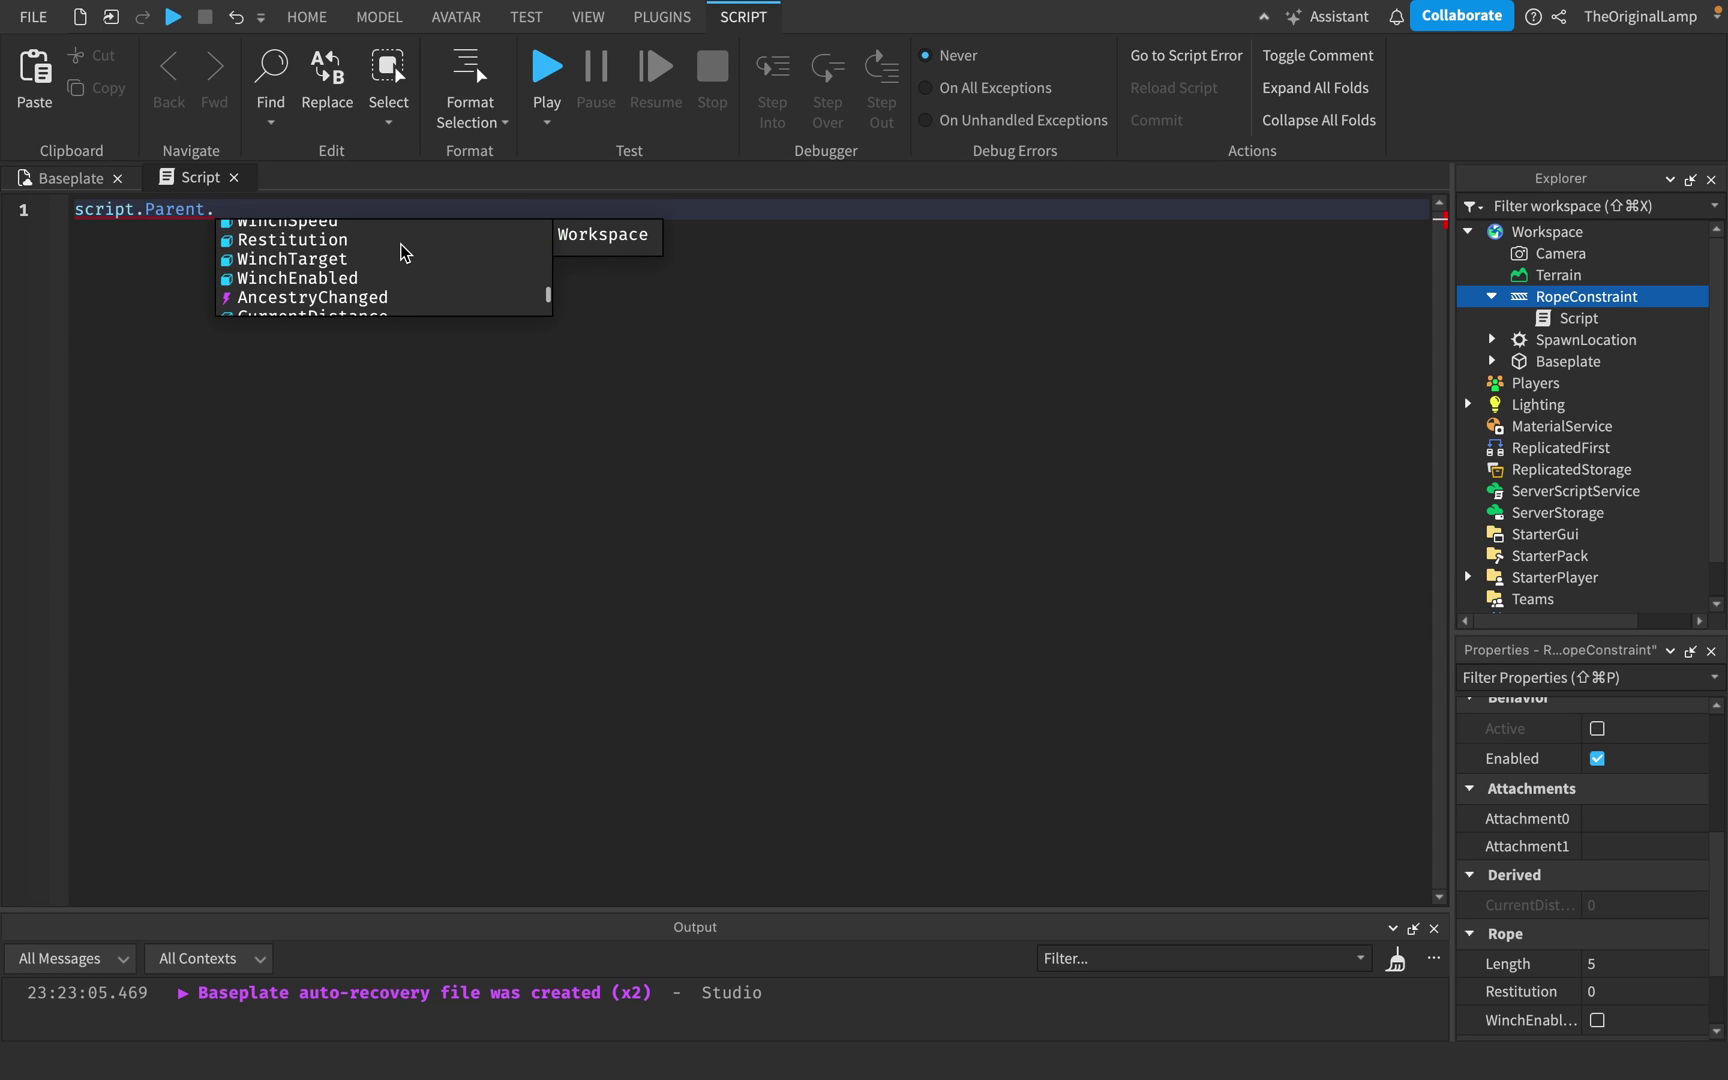
{"action": "type", "text": "di"}
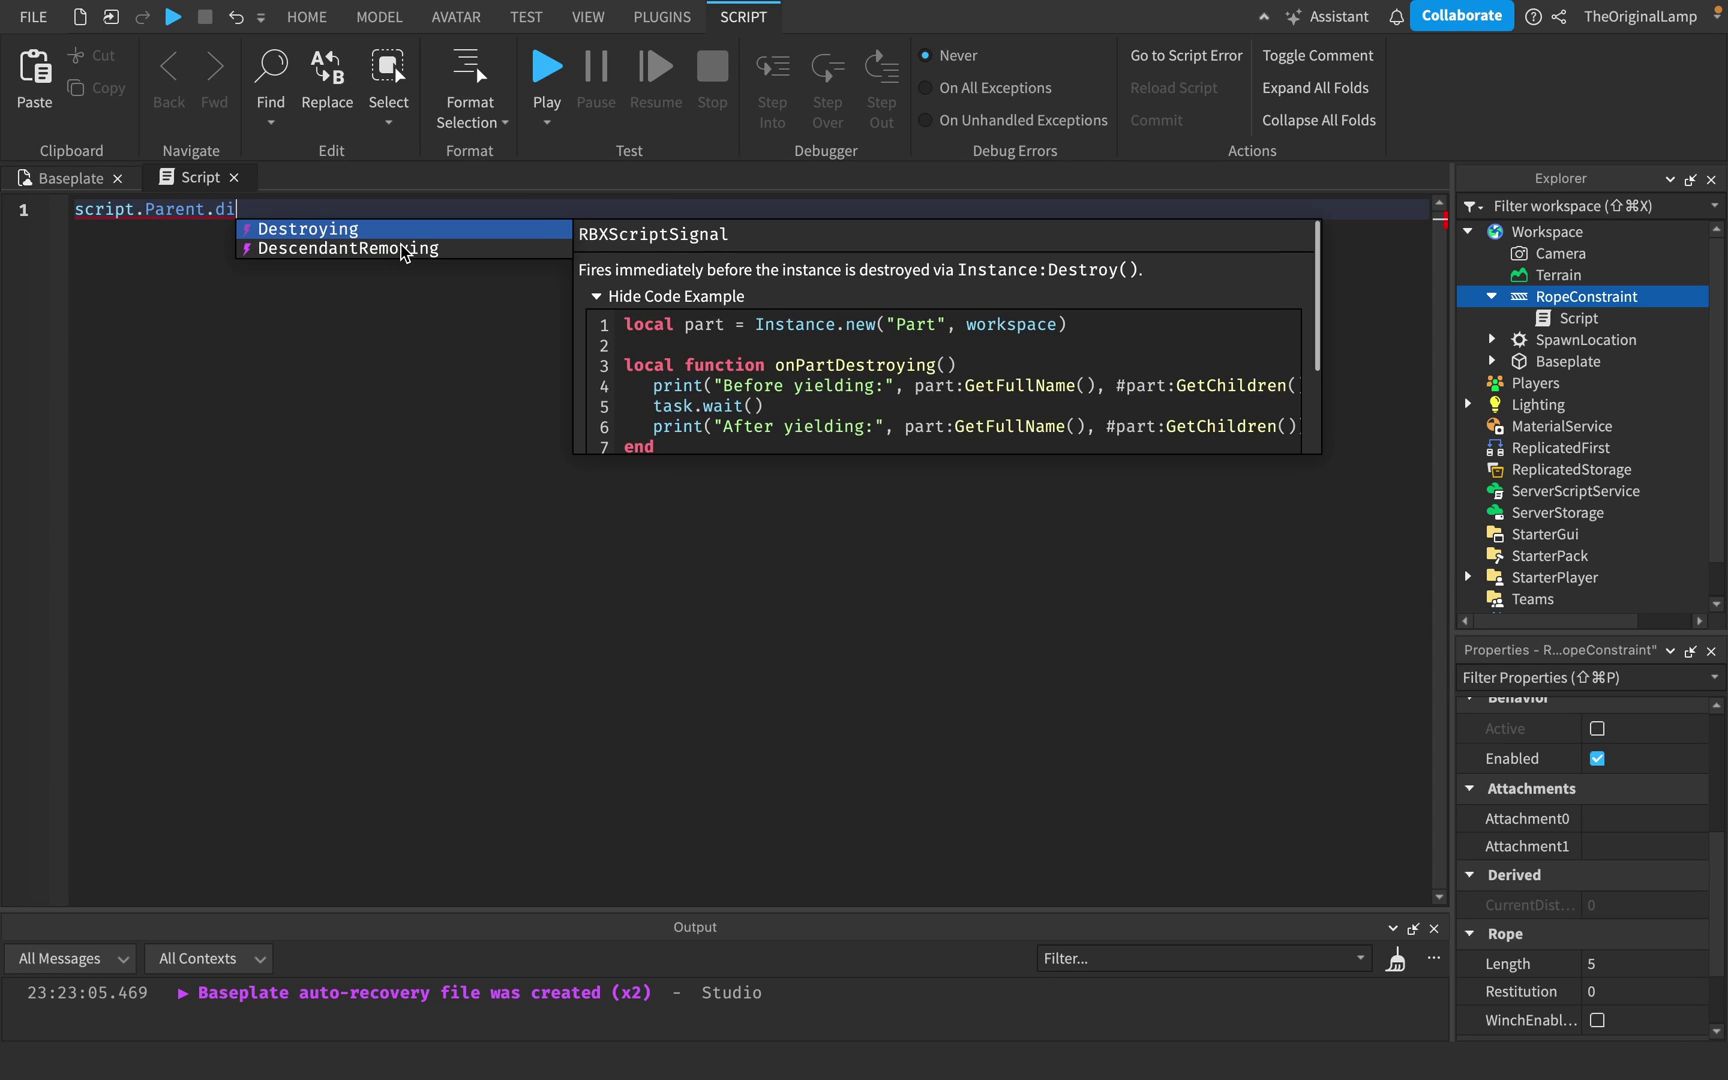
{"action": "key", "text": "BackSpace"}
{"action": "key", "text": "BackSpace"}
{"action": "type", "text": "cu"}
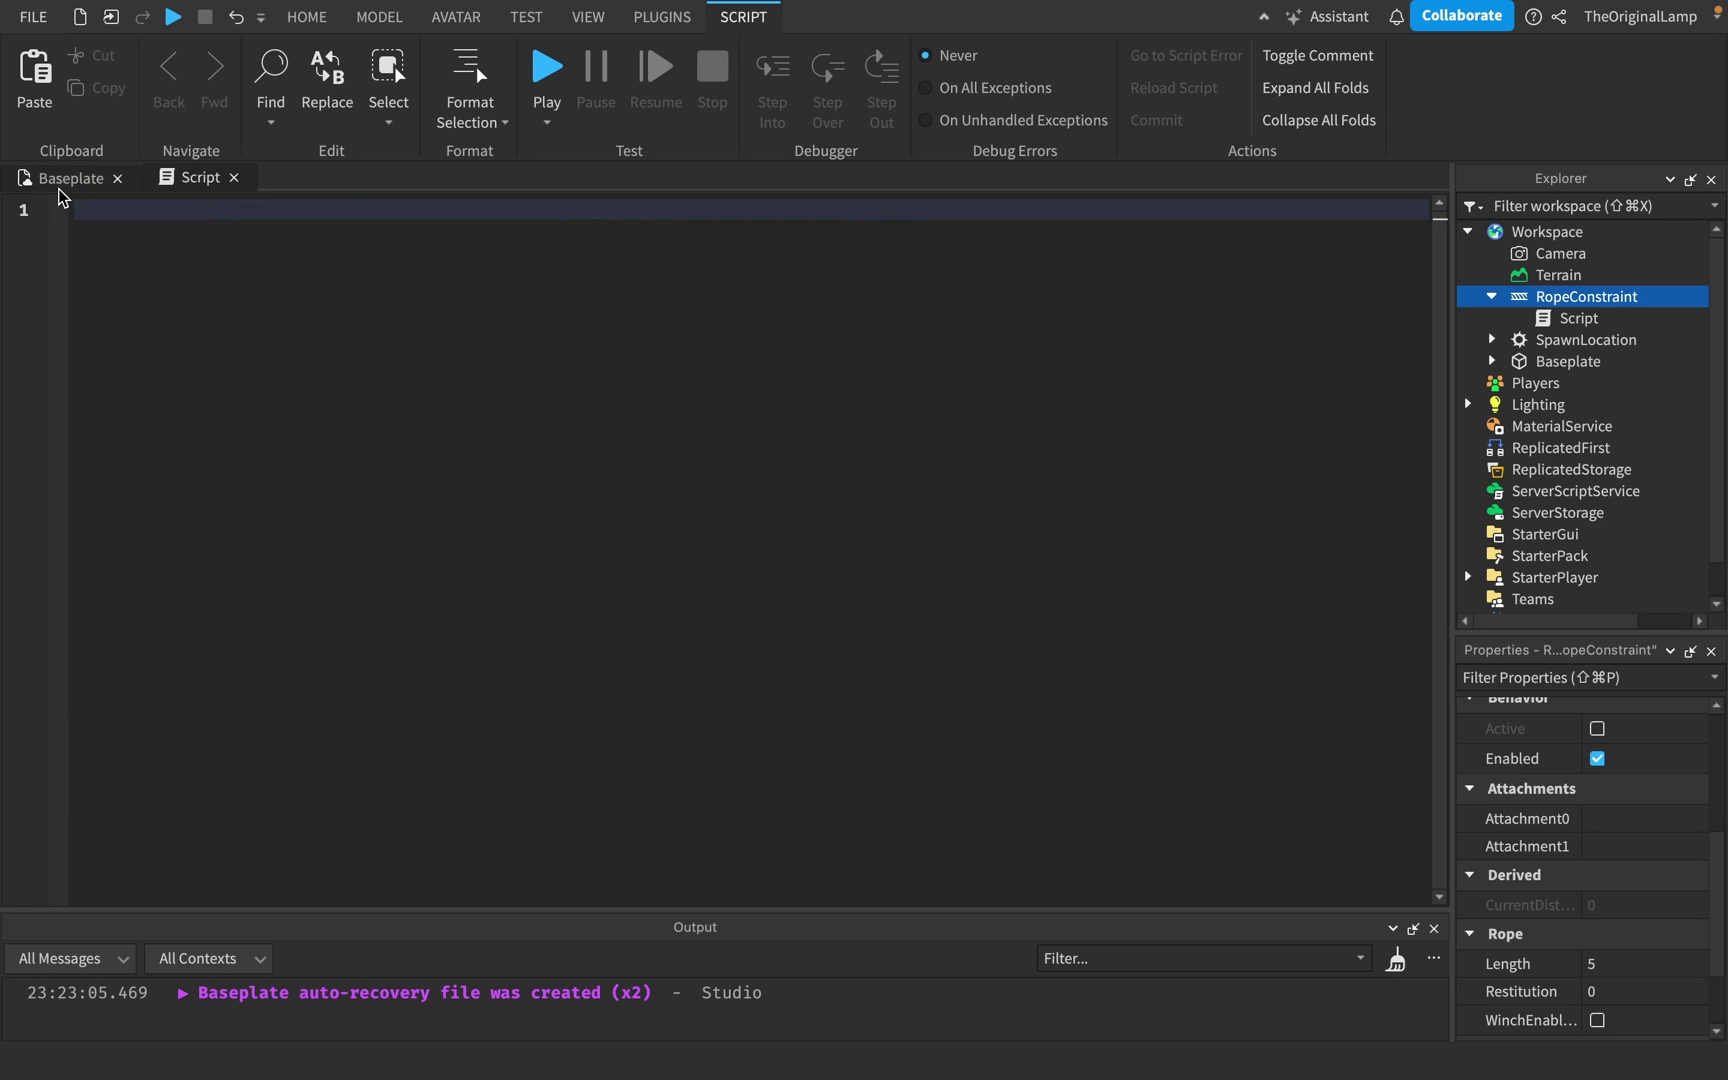
Return to the Baseplate scene and delete the RopeConstraint together with its Script.
{"action": "left_click", "coordinate": [20, 180]}
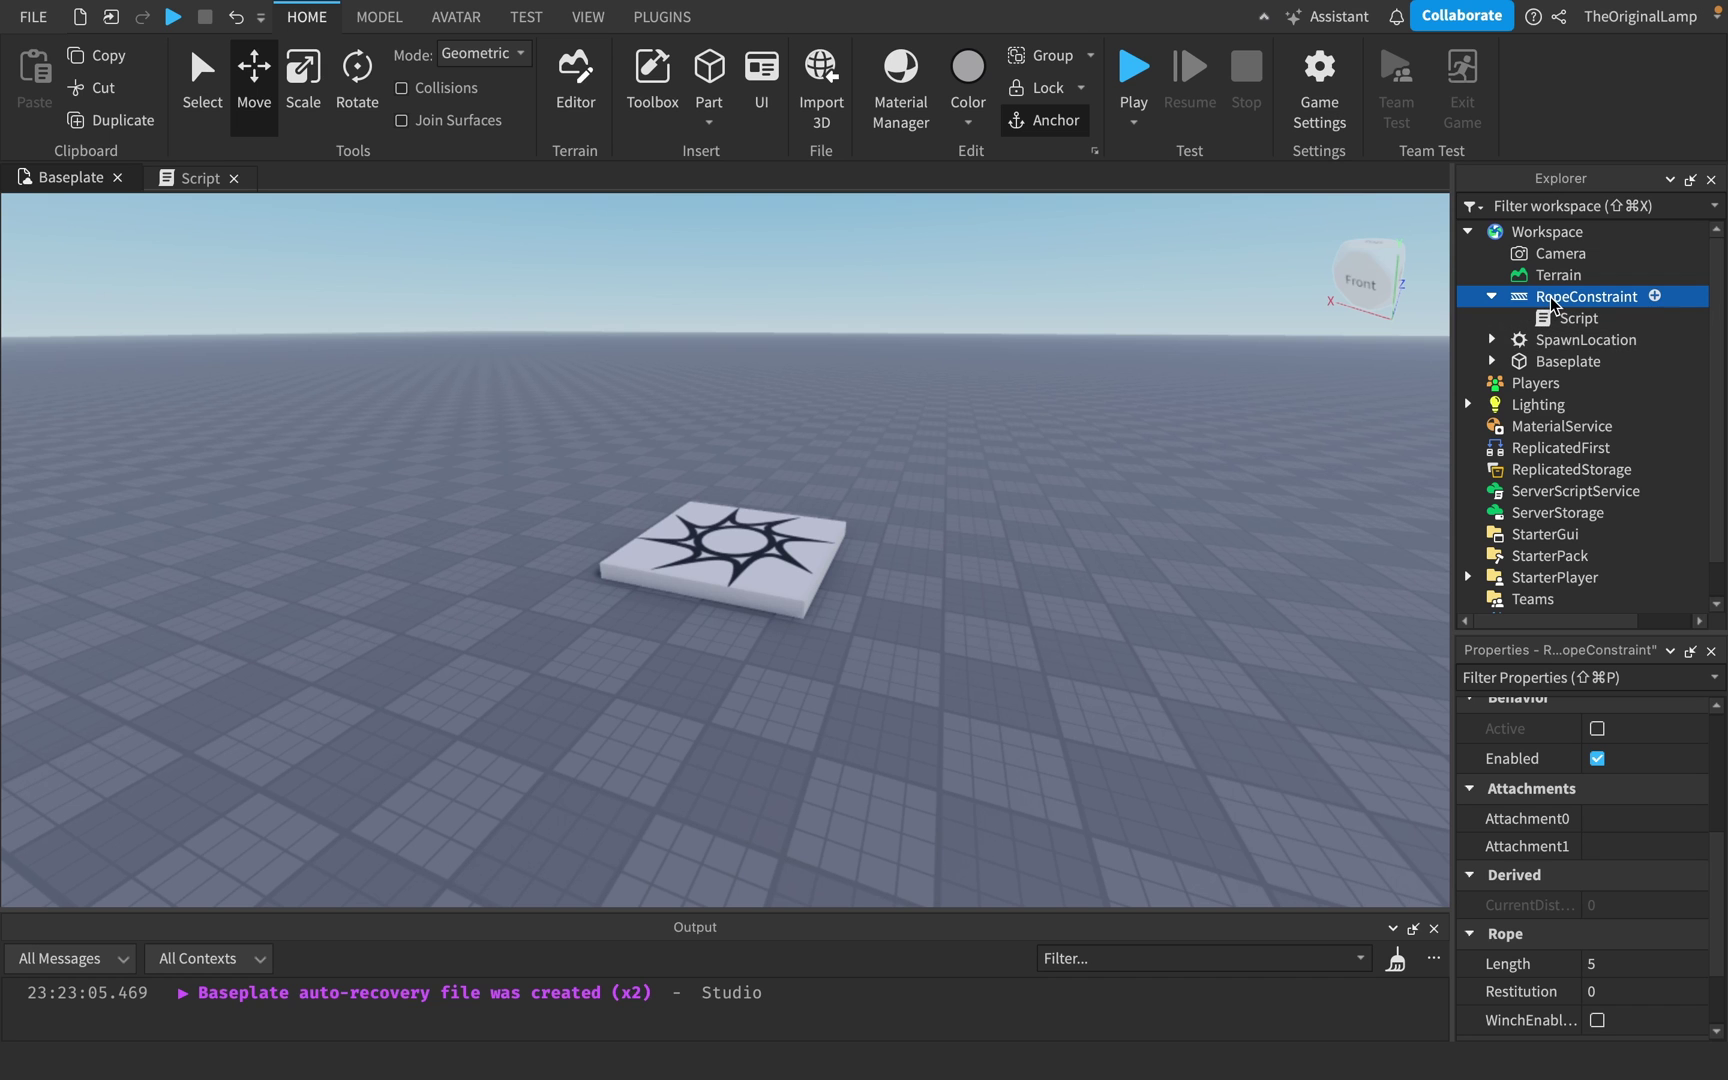
{"action": "key", "text": "Delete"}
{"action": "scroll", "coordinate": [1126, 404], "scroll_direction": "up", "scroll_amount": 3}
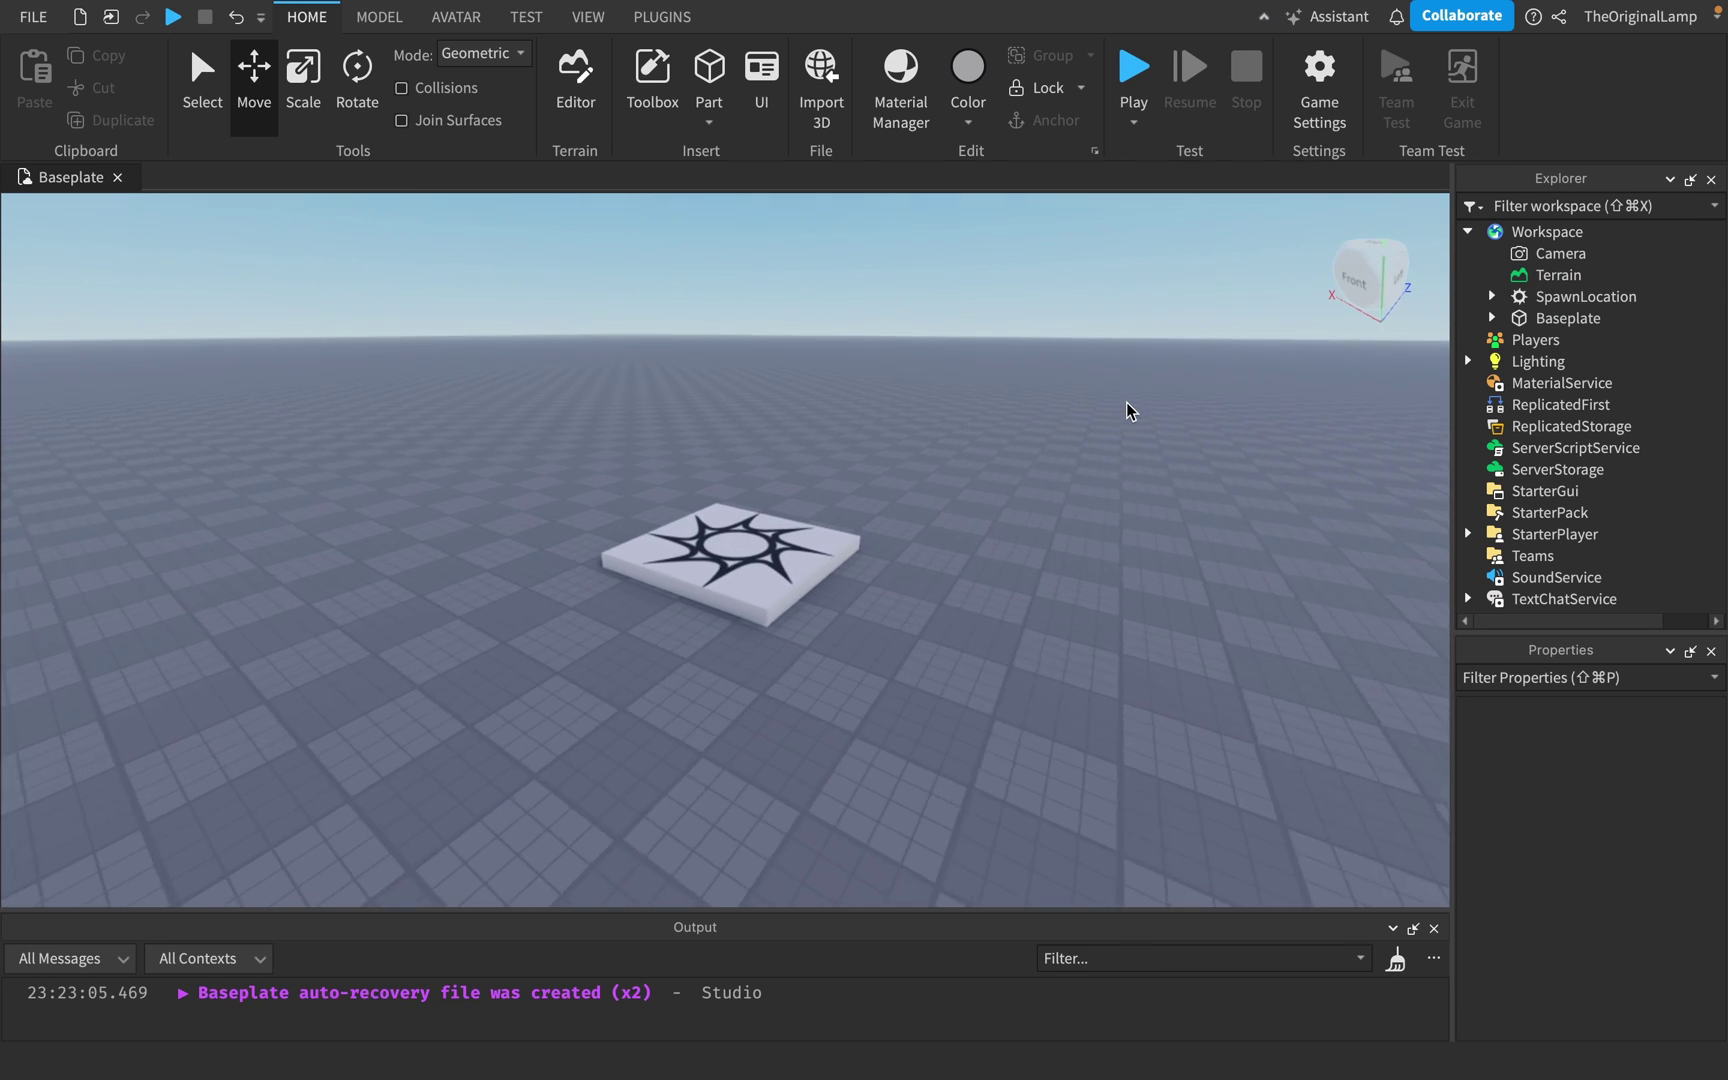
{"action": "key", "text": "s"}
{"action": "right_click_drag", "start_coordinate": [1126, 404], "coordinate": [1129, 402]}
{"action": "key", "text": "w"}
{"action": "key", "text": "s"}
{"action": "key", "text": "w"}
{"action": "key", "text": "s"}
{"action": "key", "text": "a"}
{"action": "key", "text": "d"}
{"action": "key", "text": "w"}
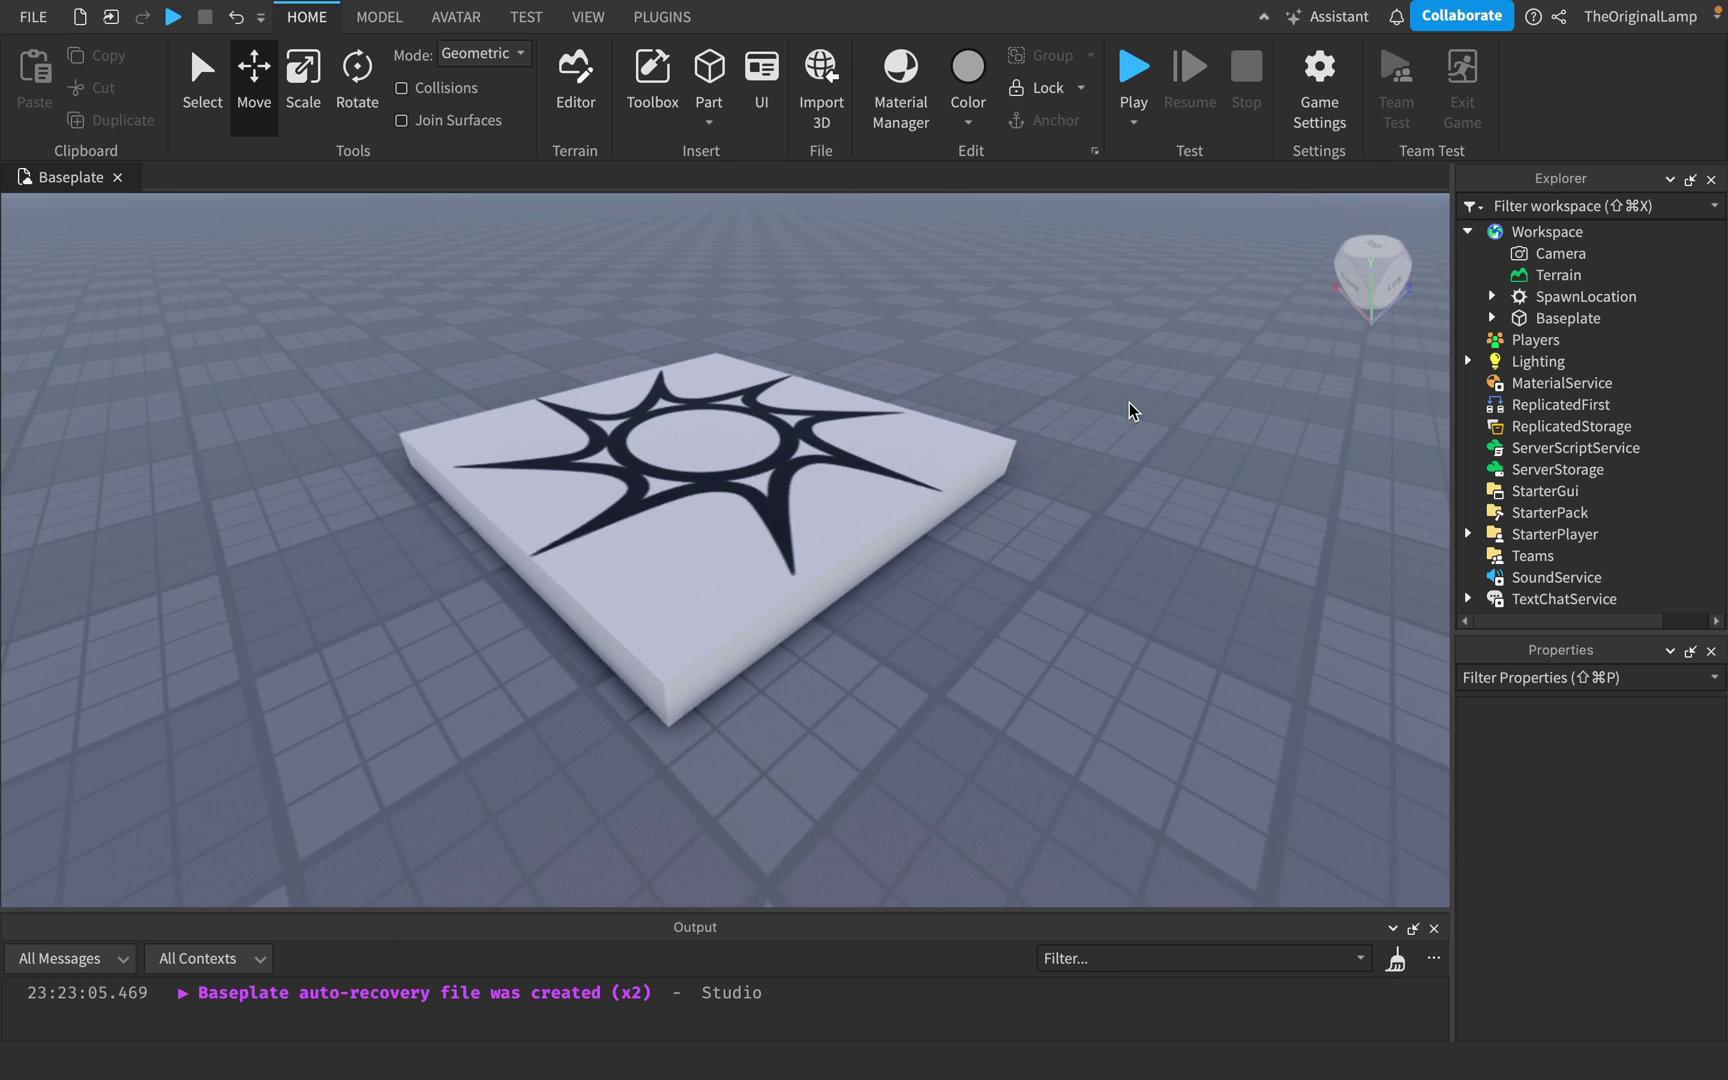
{"action": "scroll", "coordinate": [1129, 402], "scroll_direction": "down", "scroll_amount": 4}
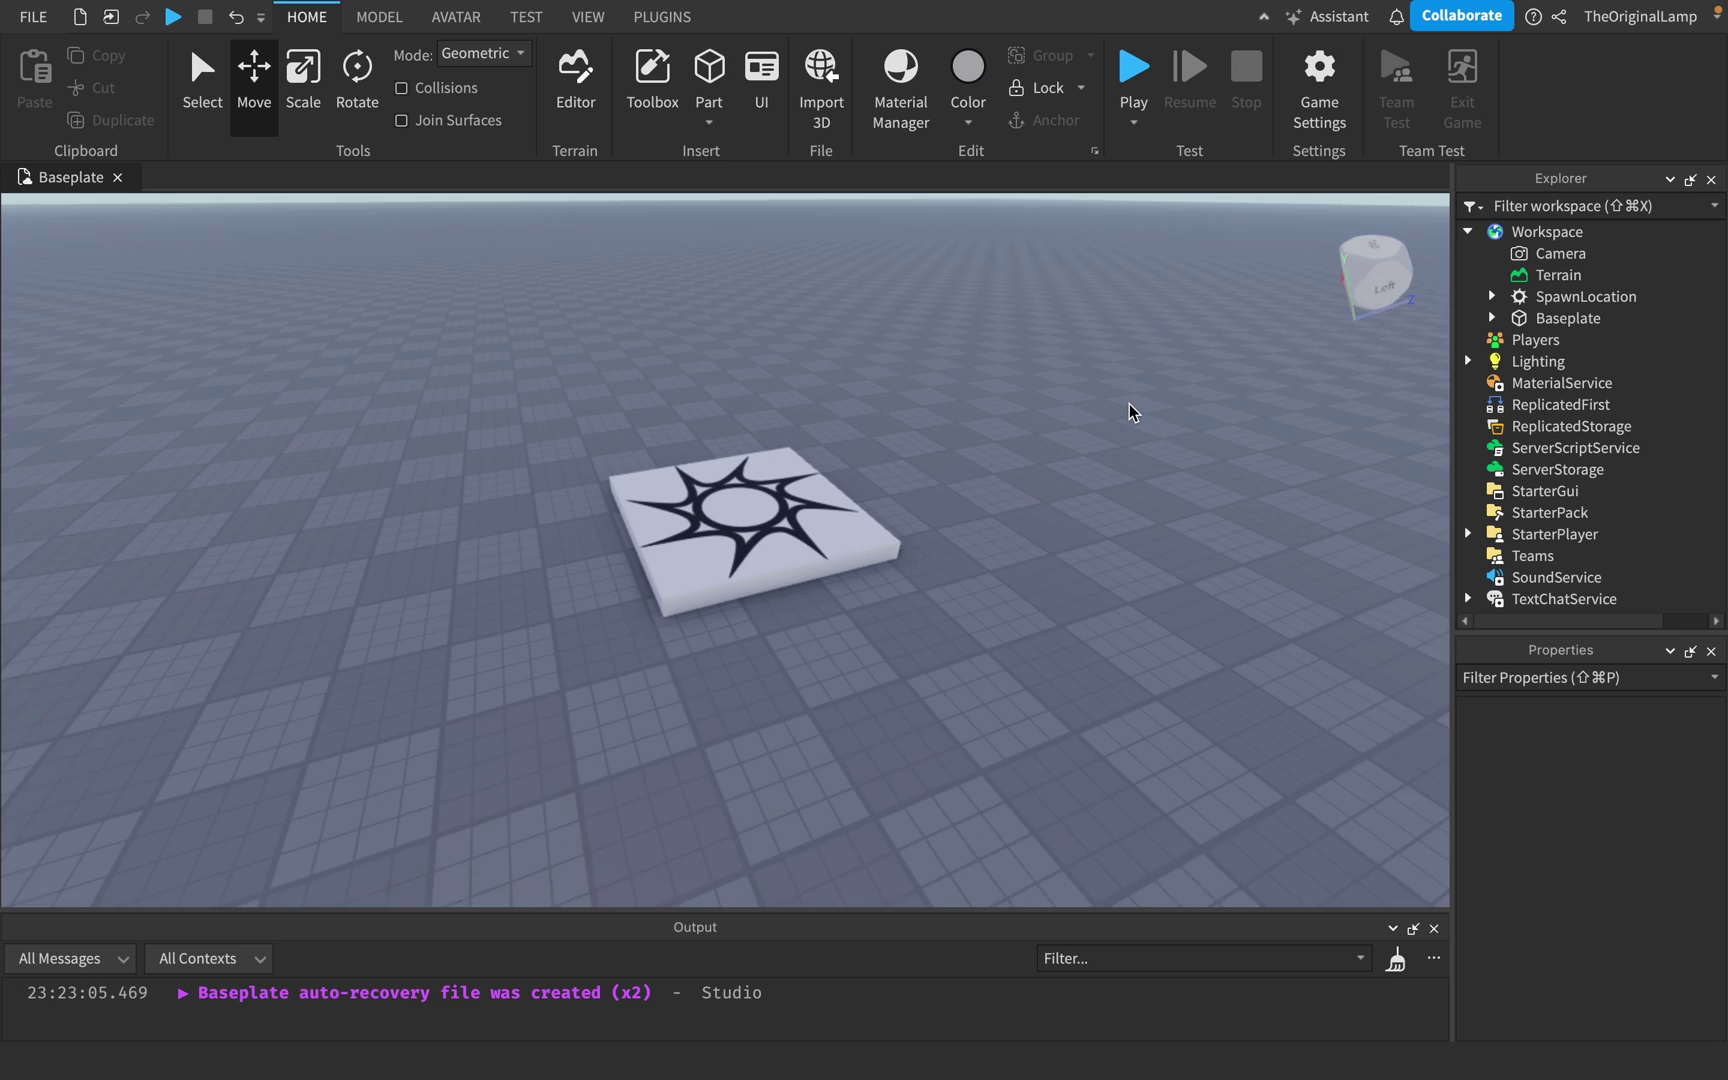
Collapse the Workspace contents in the Explorer tree.
{"action": "left_click", "coordinate": [1472, 231]}
{"action": "key", "text": "s"}
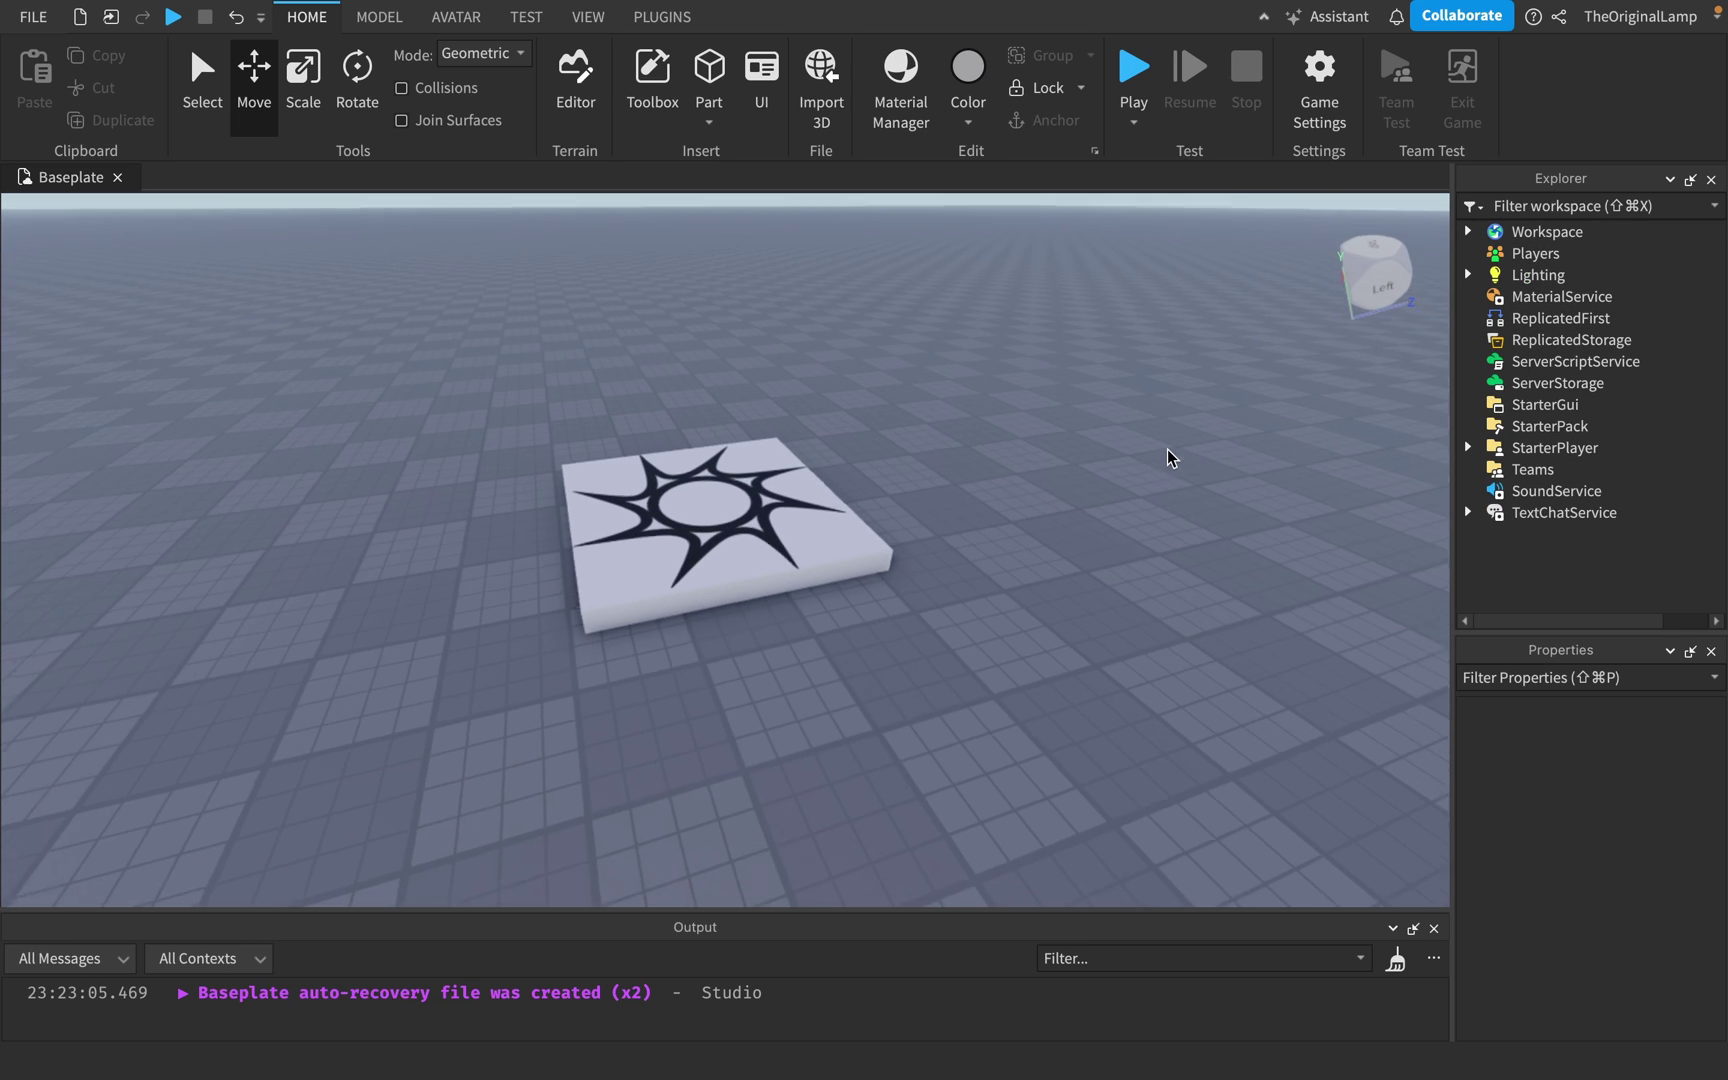